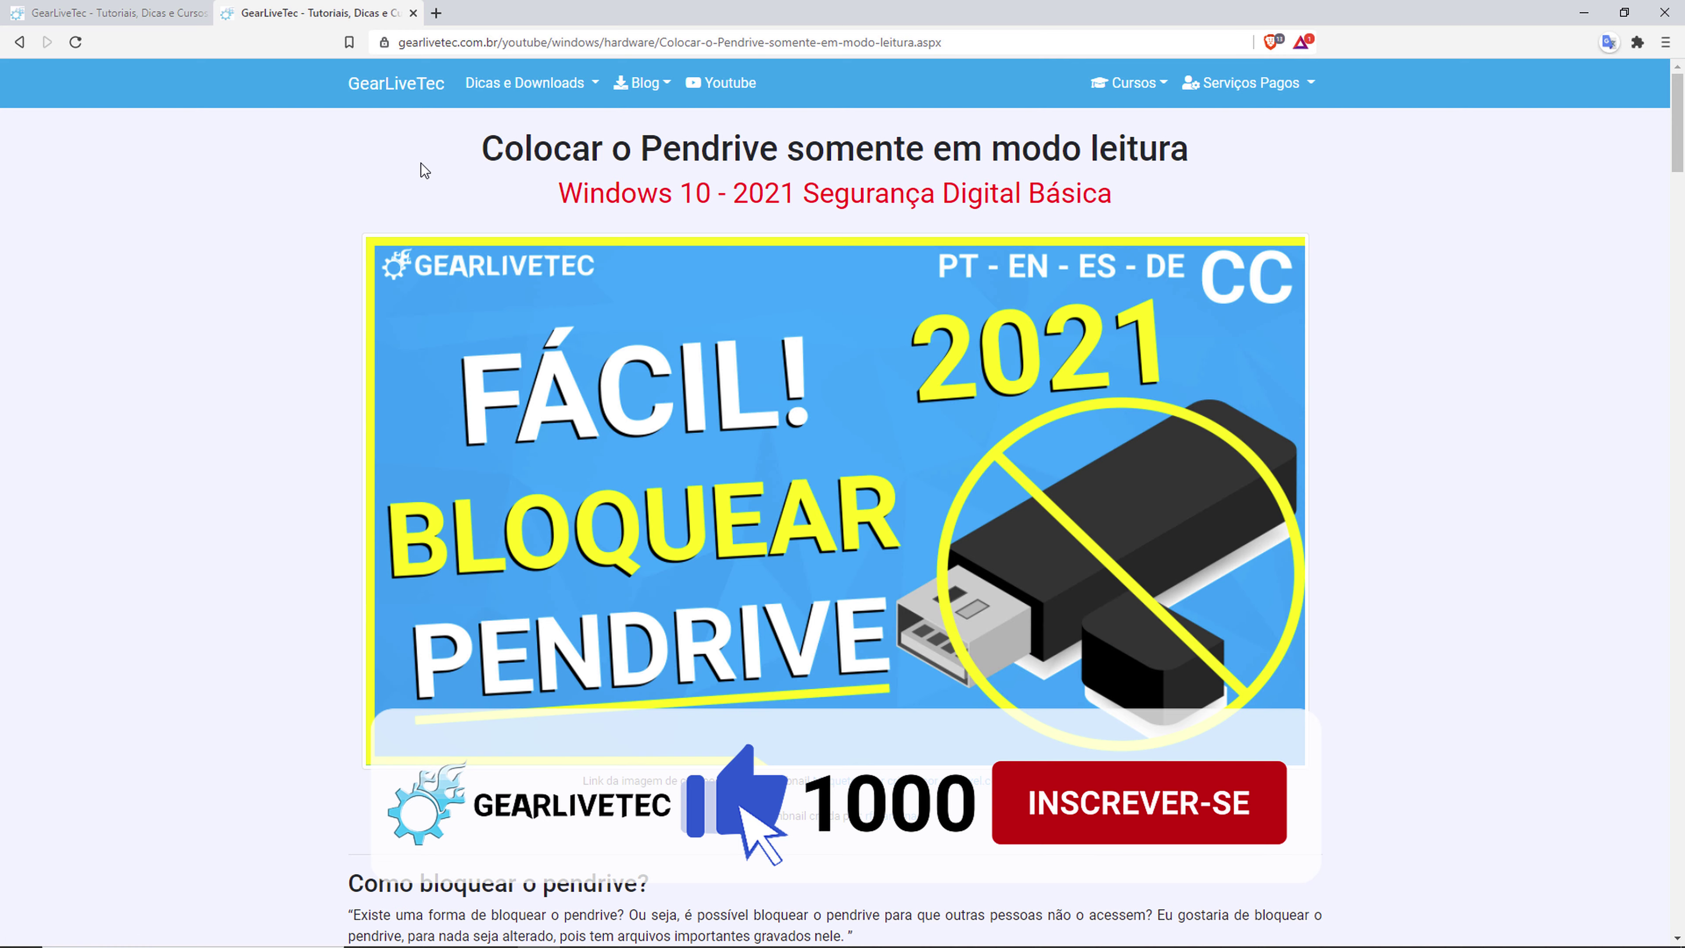
# - Read through the article on putting a pendrive in read-only mode, including its formatting and security permission instructions
pyautogui.scroll(-2, 422, 163)
pyautogui.scroll(-1, 406, 160)
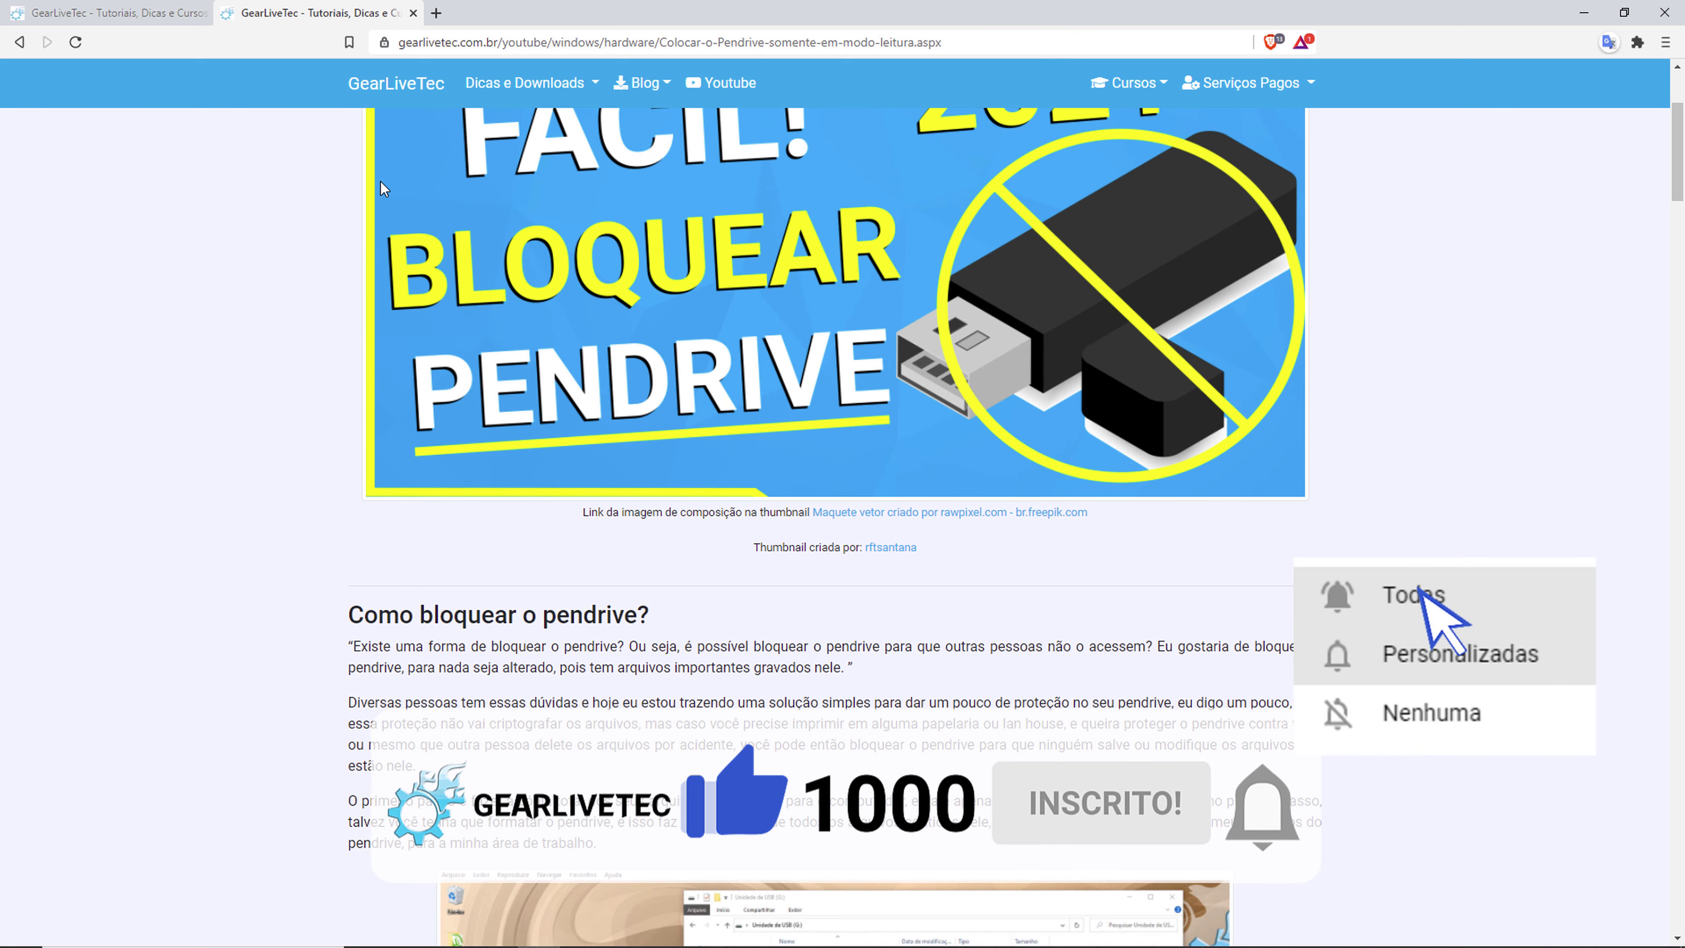
pyautogui.scroll(-10, 371, 176)
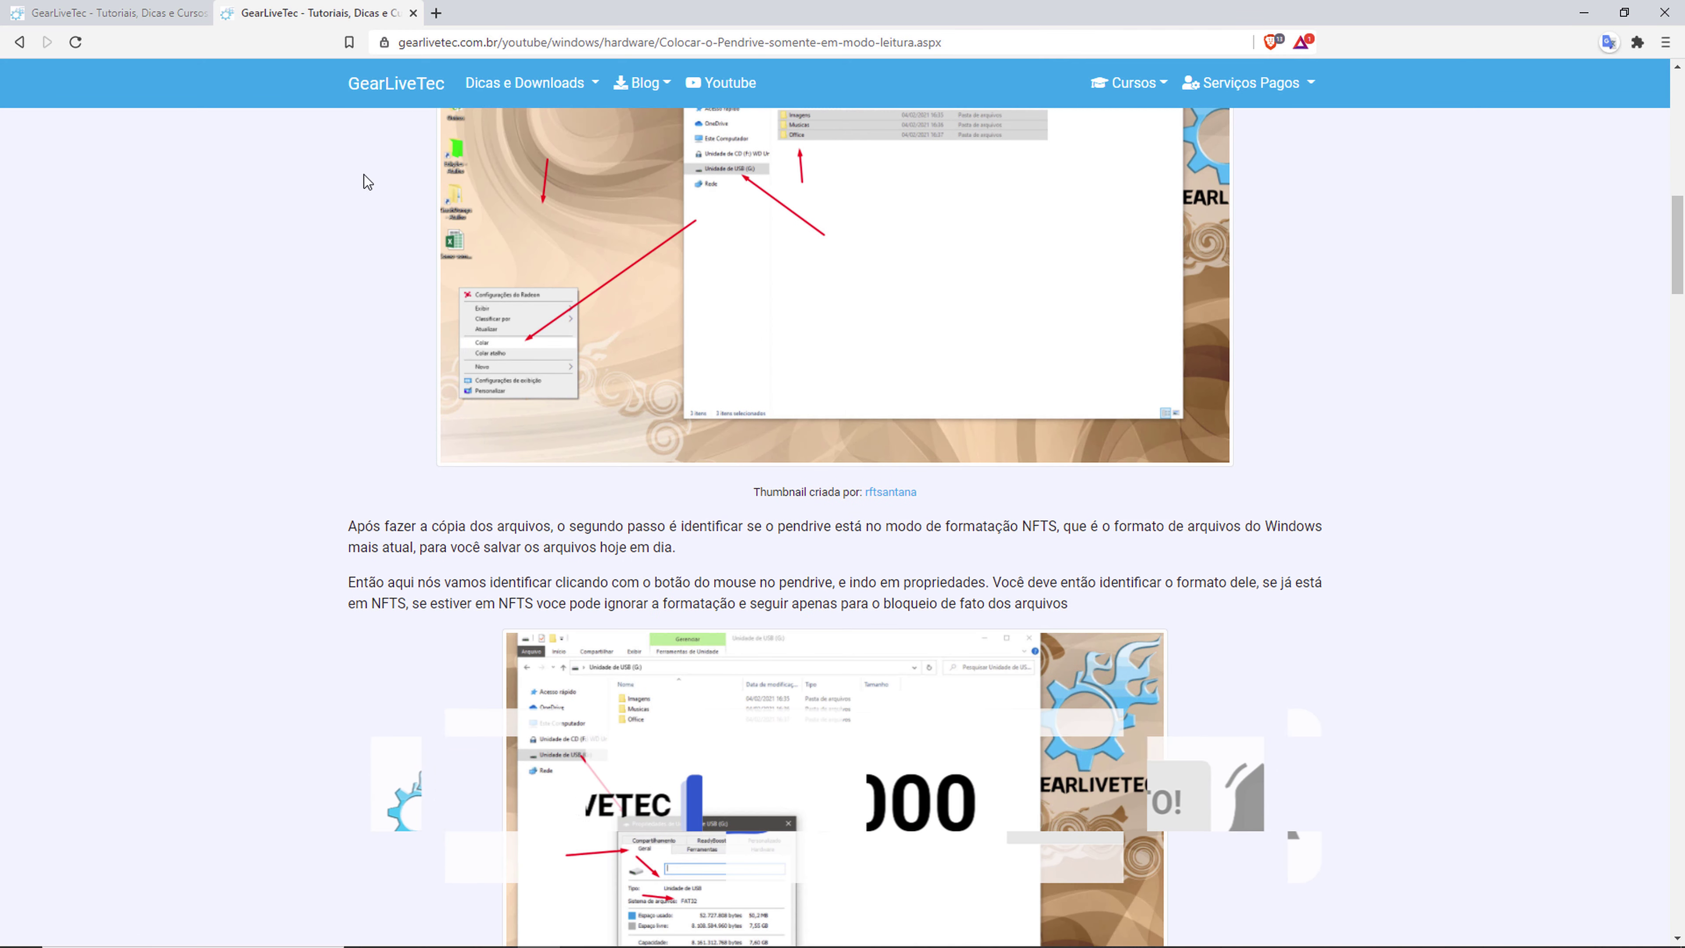
pyautogui.scroll(-7, 365, 176)
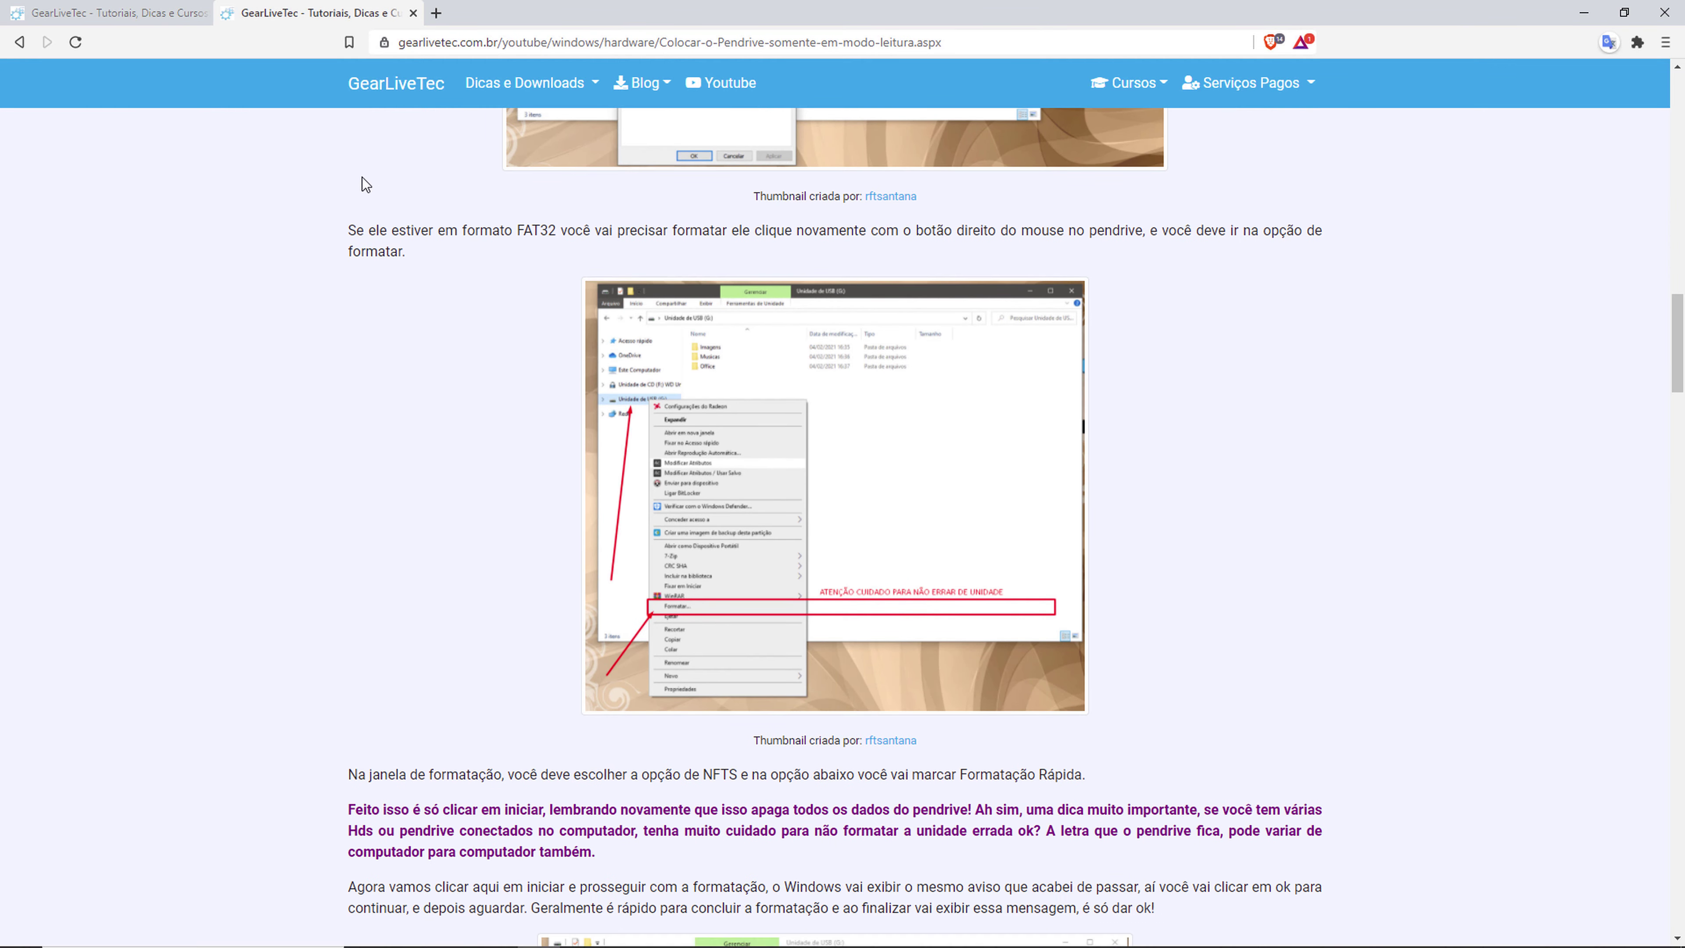
pyautogui.scroll(-20, 360, 184)
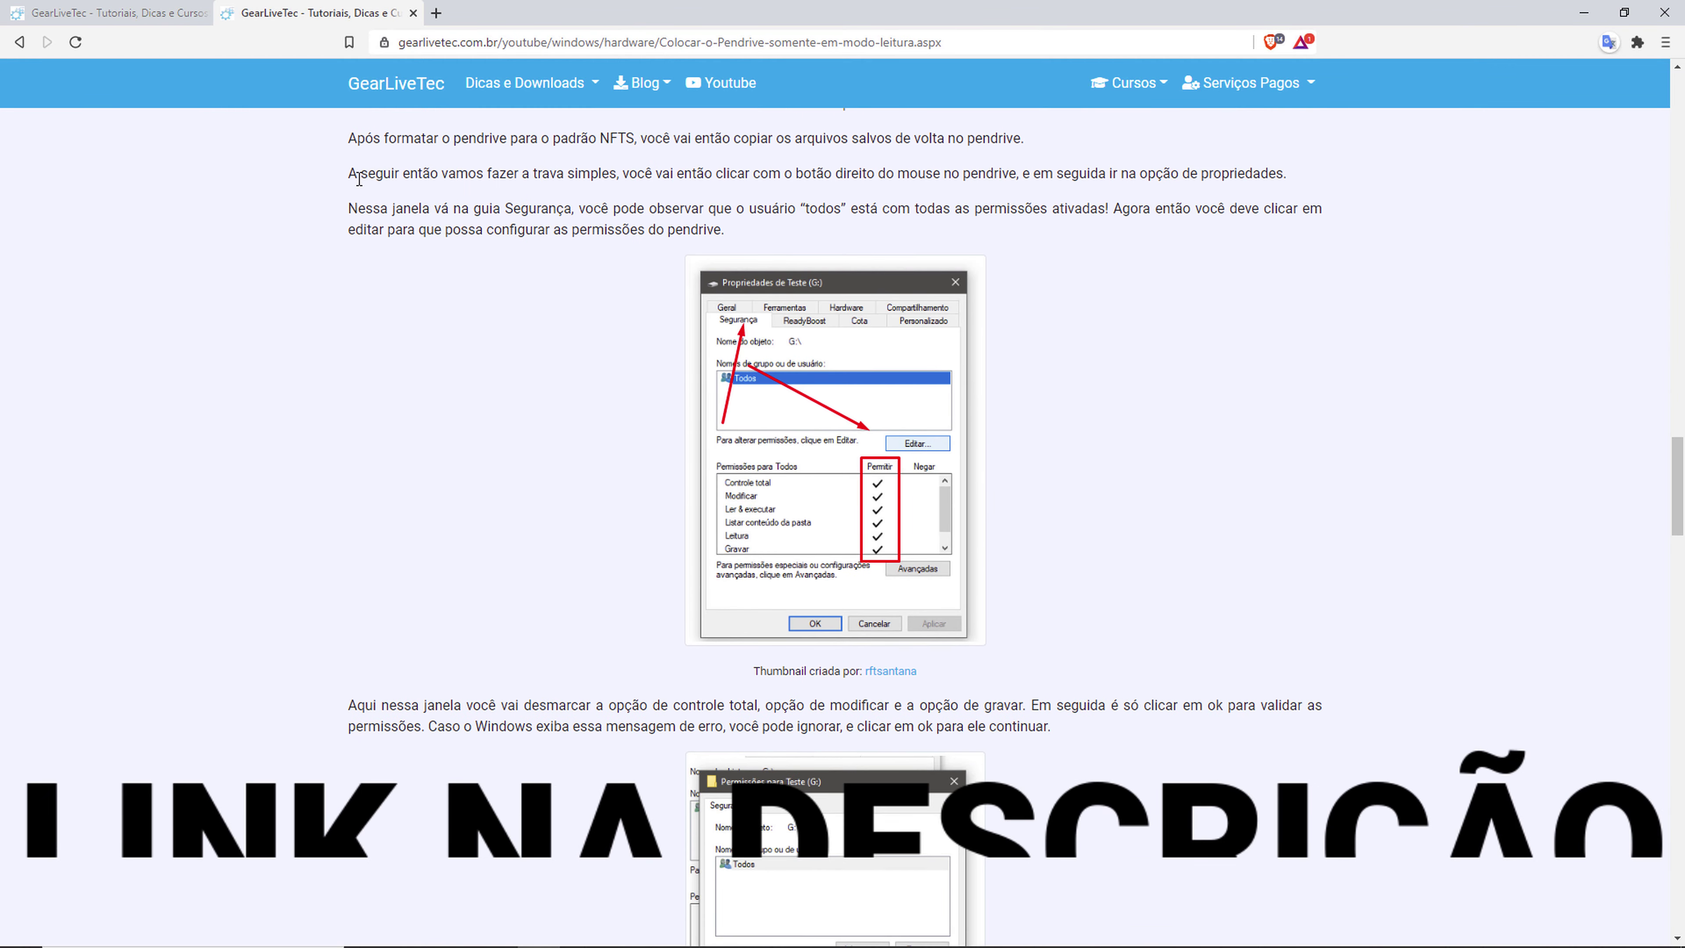
pyautogui.scroll(-15, 358, 182)
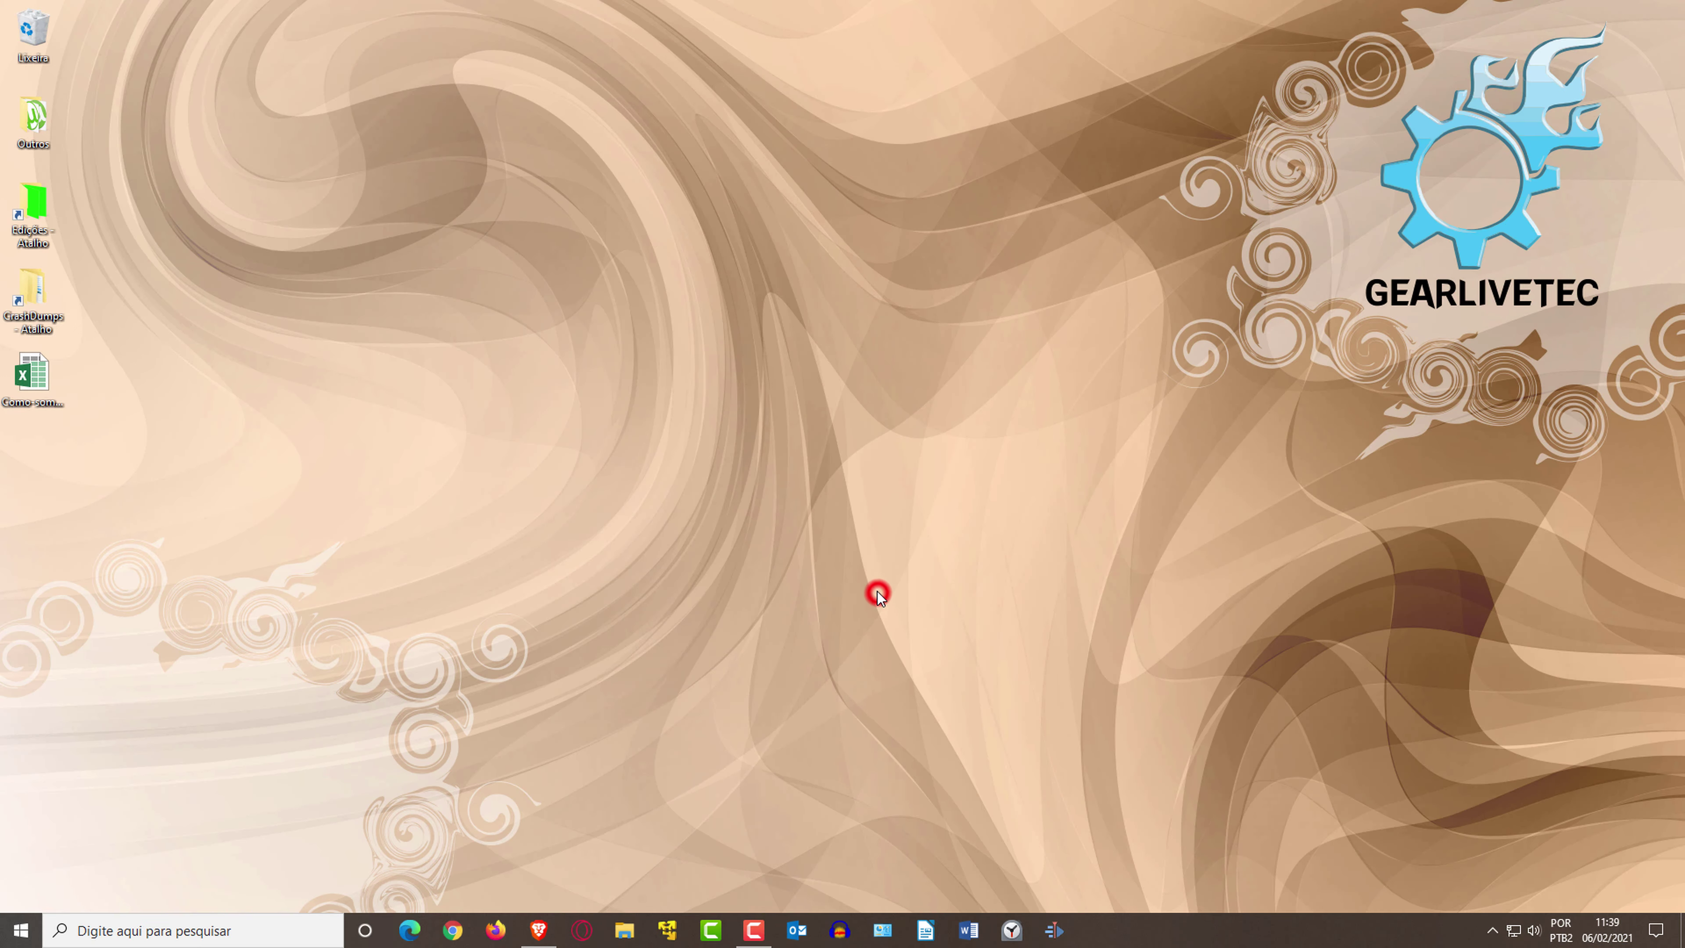
# - Switch to File Explorer and open the USB drive (G:)
pyautogui.click(877, 594)
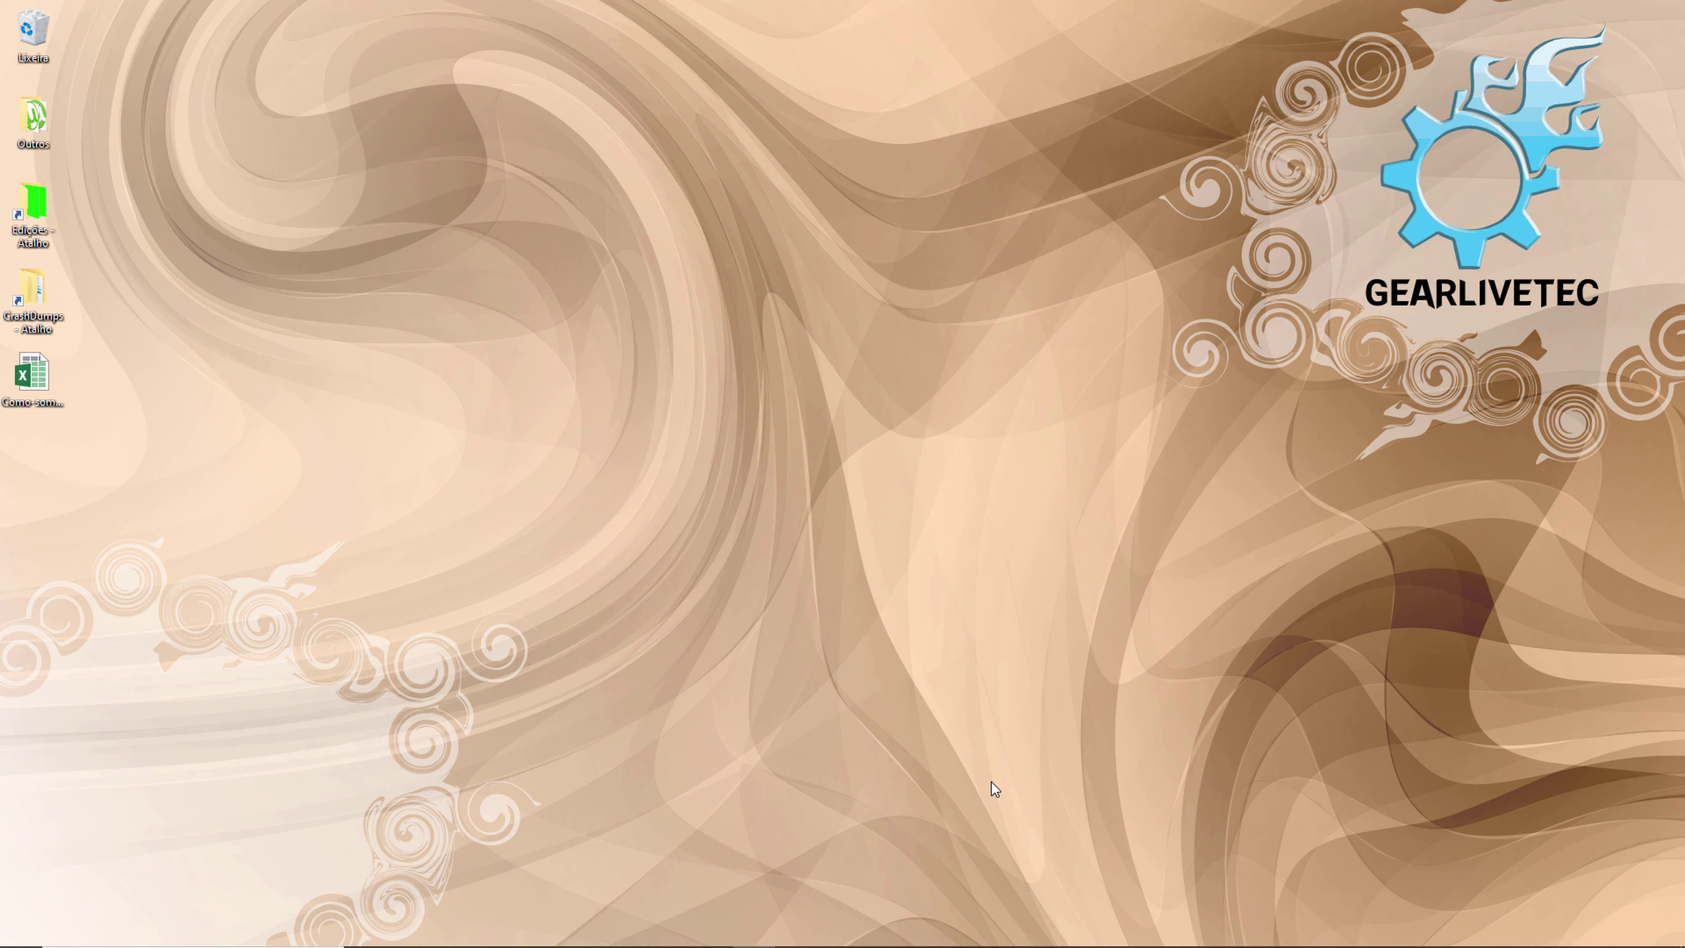
pyautogui.click(623, 928)
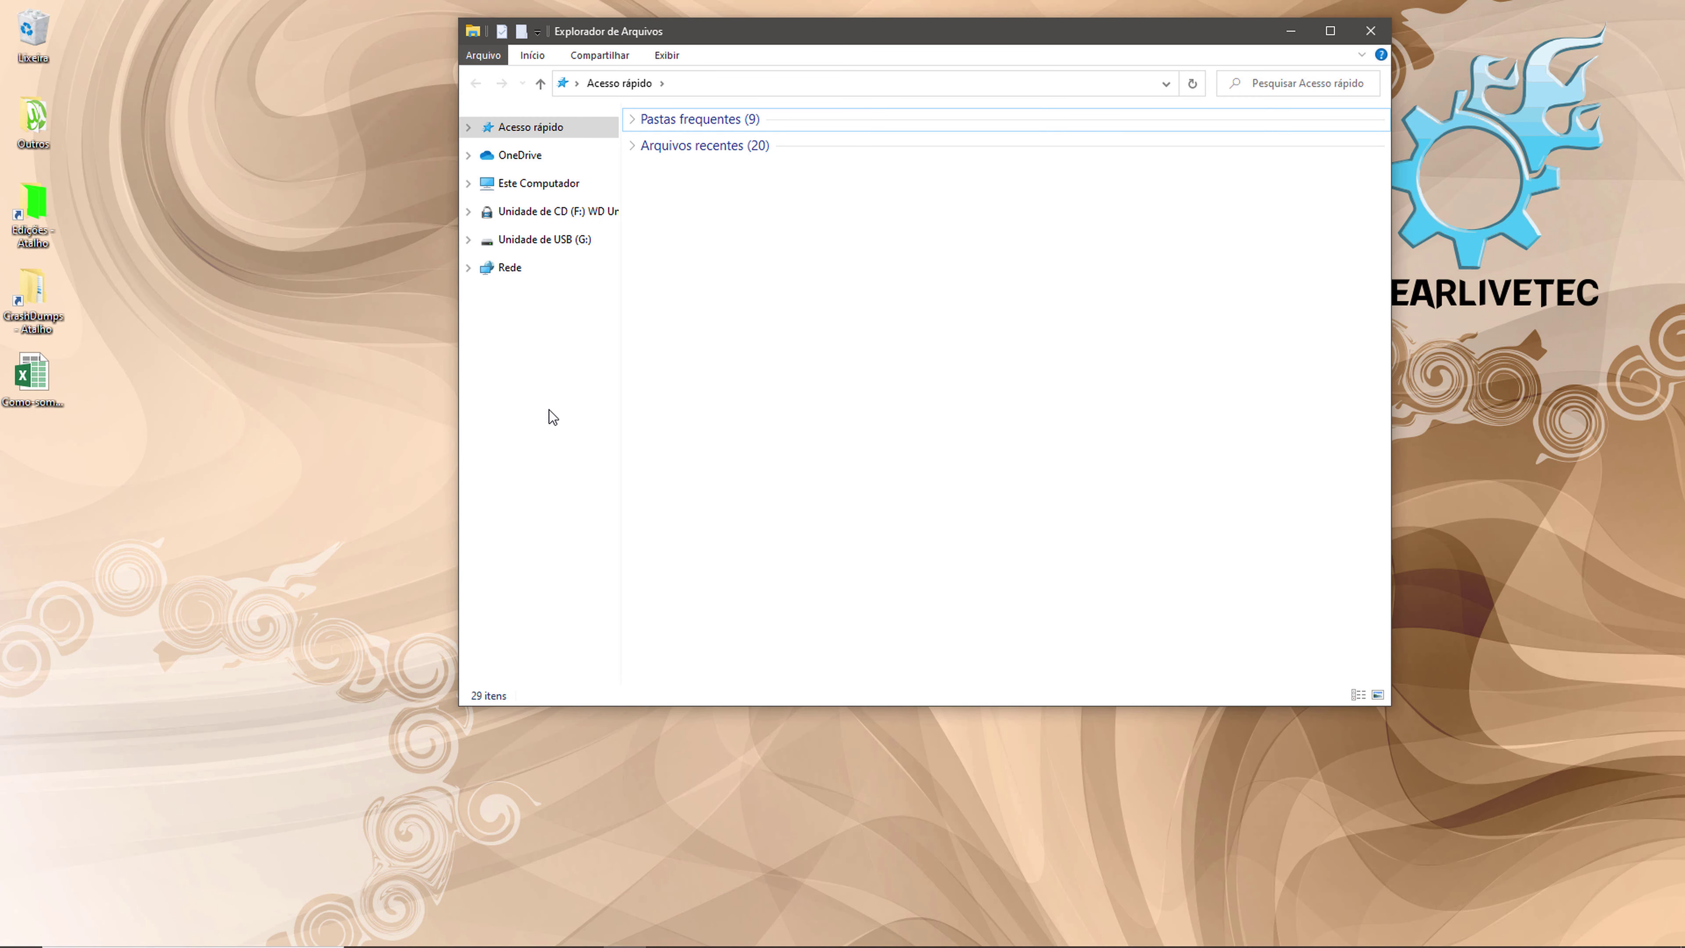
pyautogui.click(542, 246)
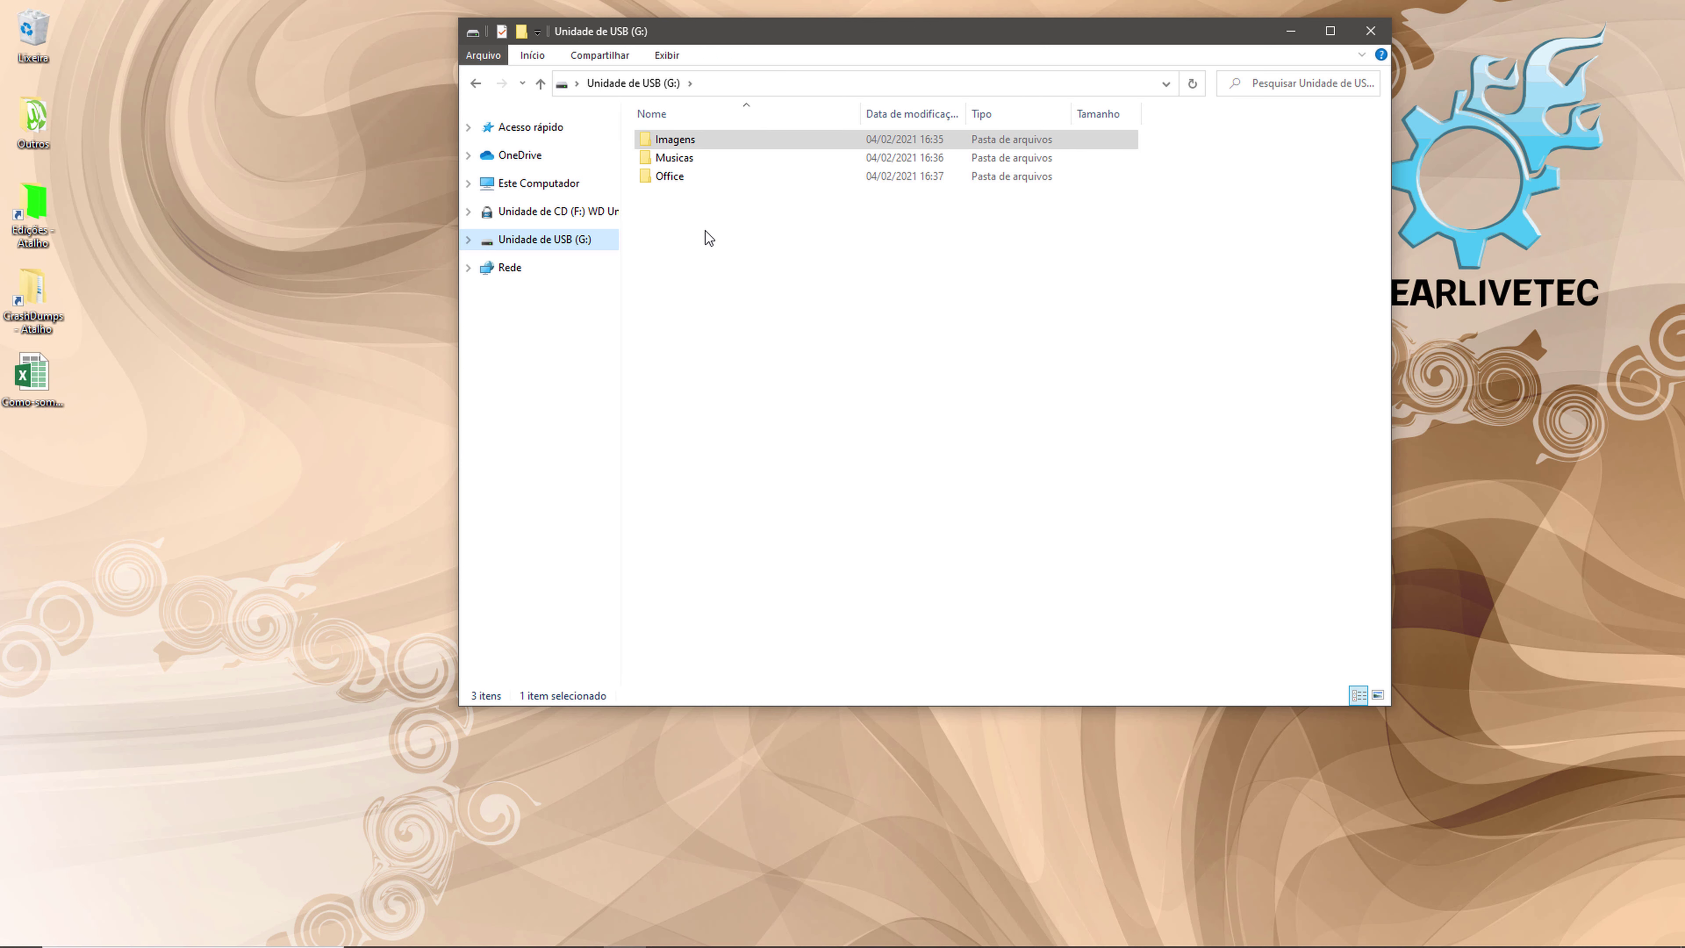
# - Copy the Imagens, Musicas and Office folders from the USB drive (G:) to the desktop
pyautogui.moveTo(696, 259); pyautogui.dragTo(661, 138)
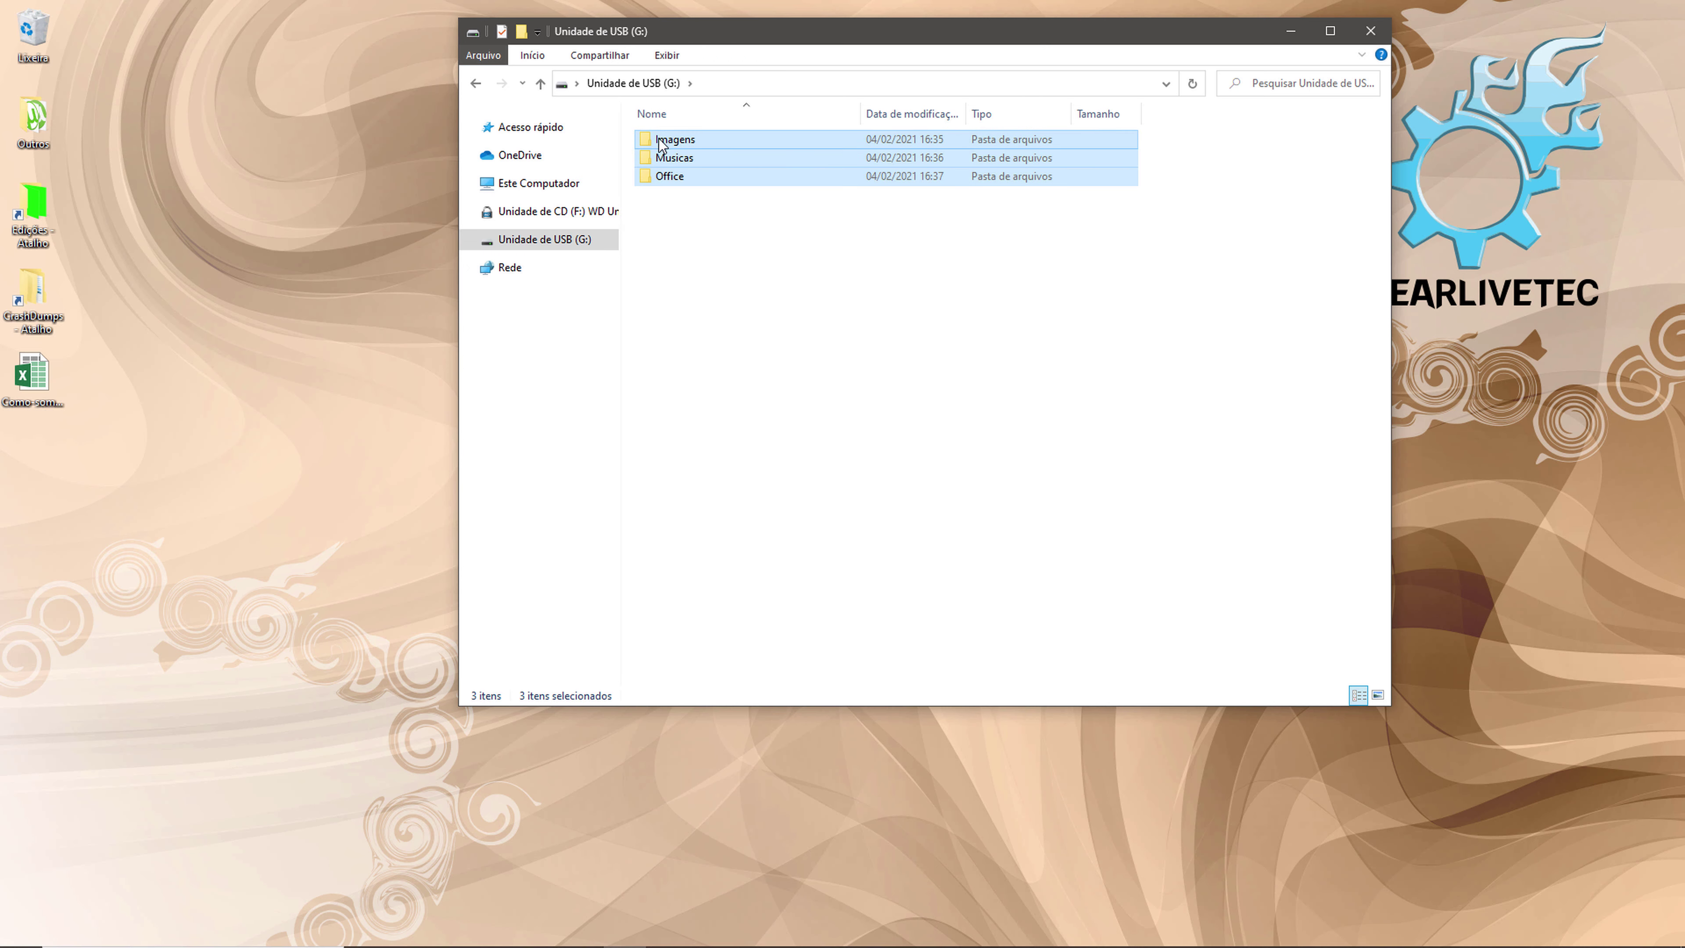
pyautogui.rightClick(661, 144)
pyautogui.click(705, 486)
pyautogui.click(214, 440)
pyautogui.rightClick(41, 463)
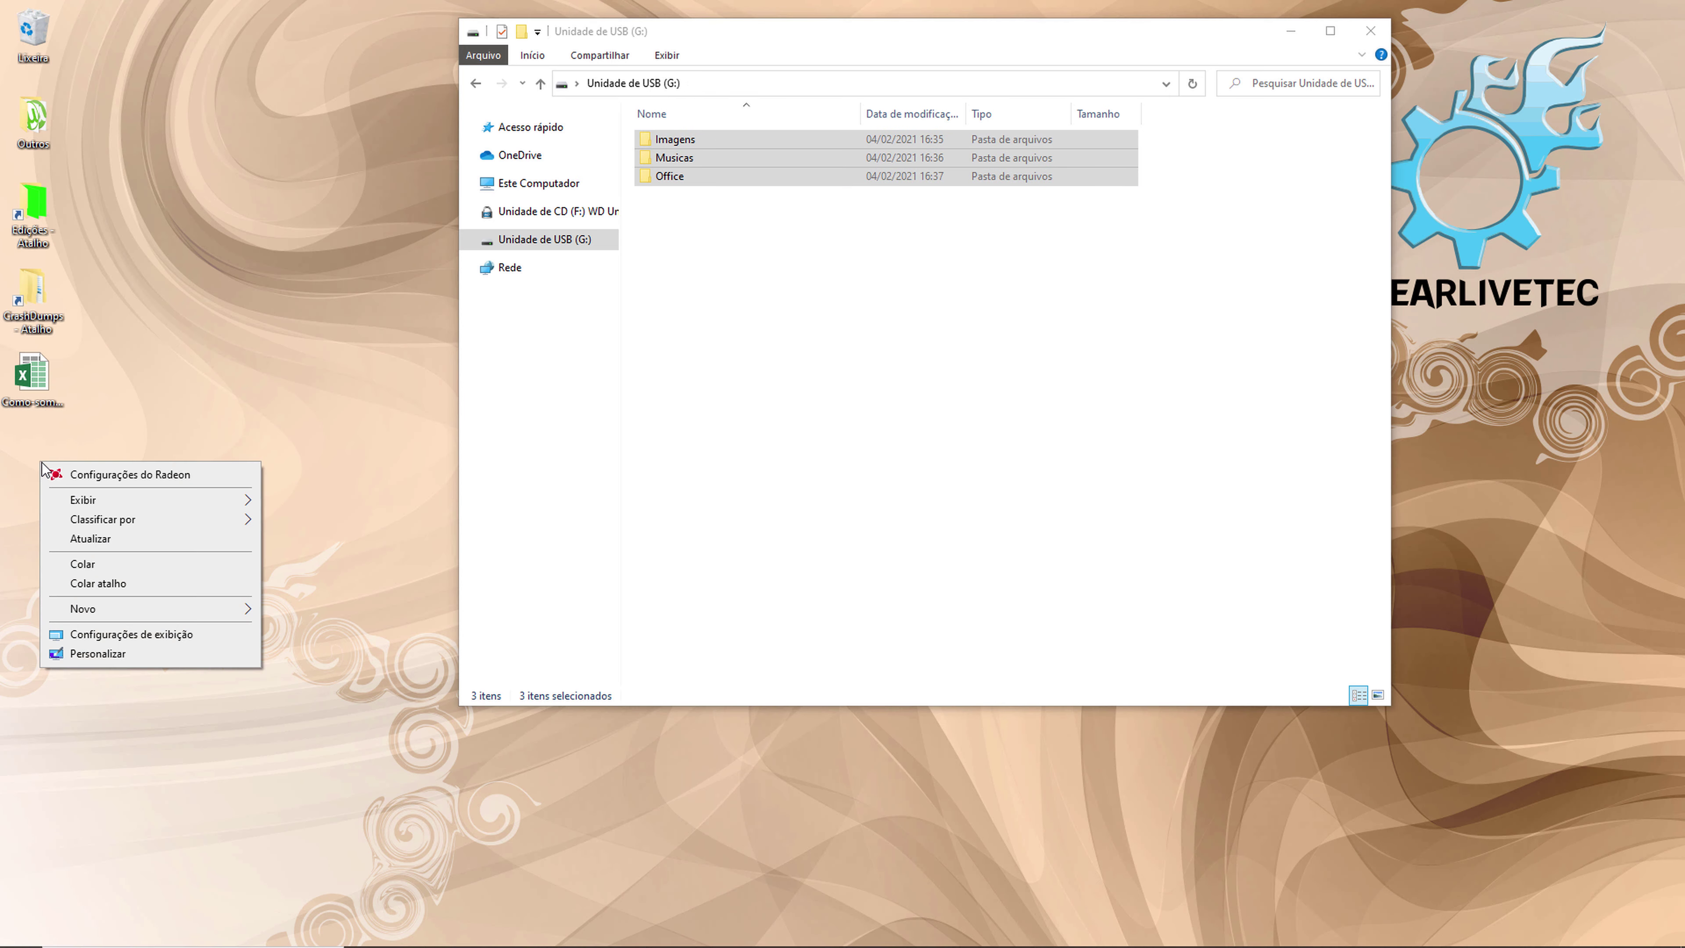
pyautogui.click(92, 561)
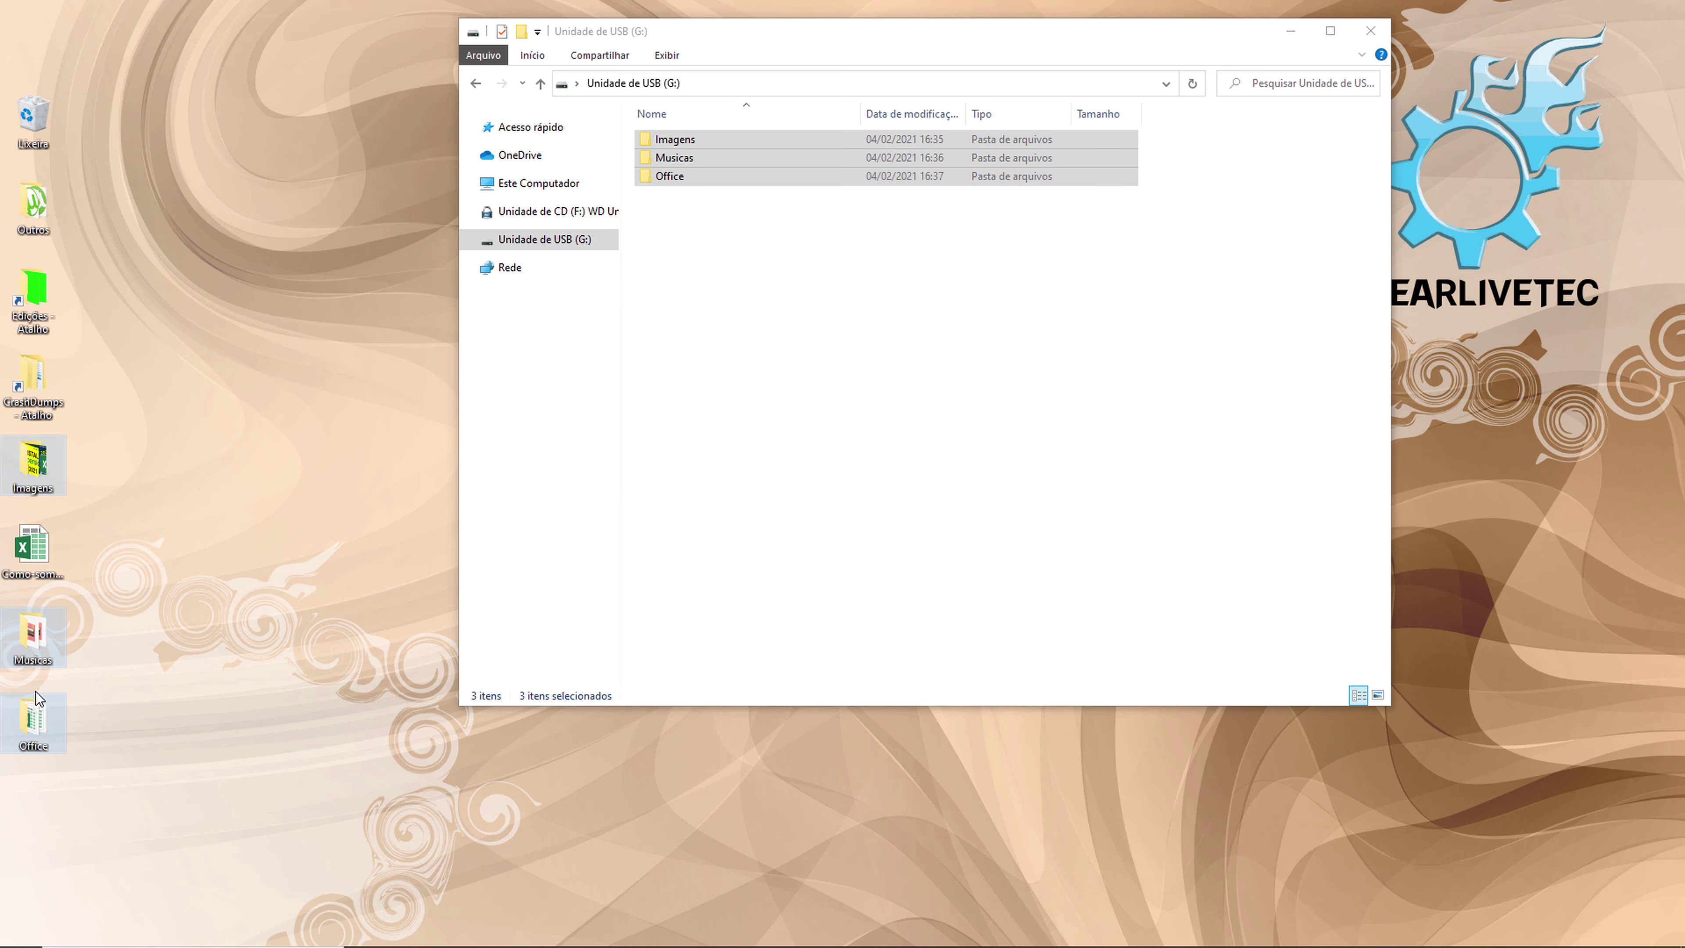
# - Check the file system of the USB drive (G:) in its properties, then close them without changes
pyautogui.click(574, 247)
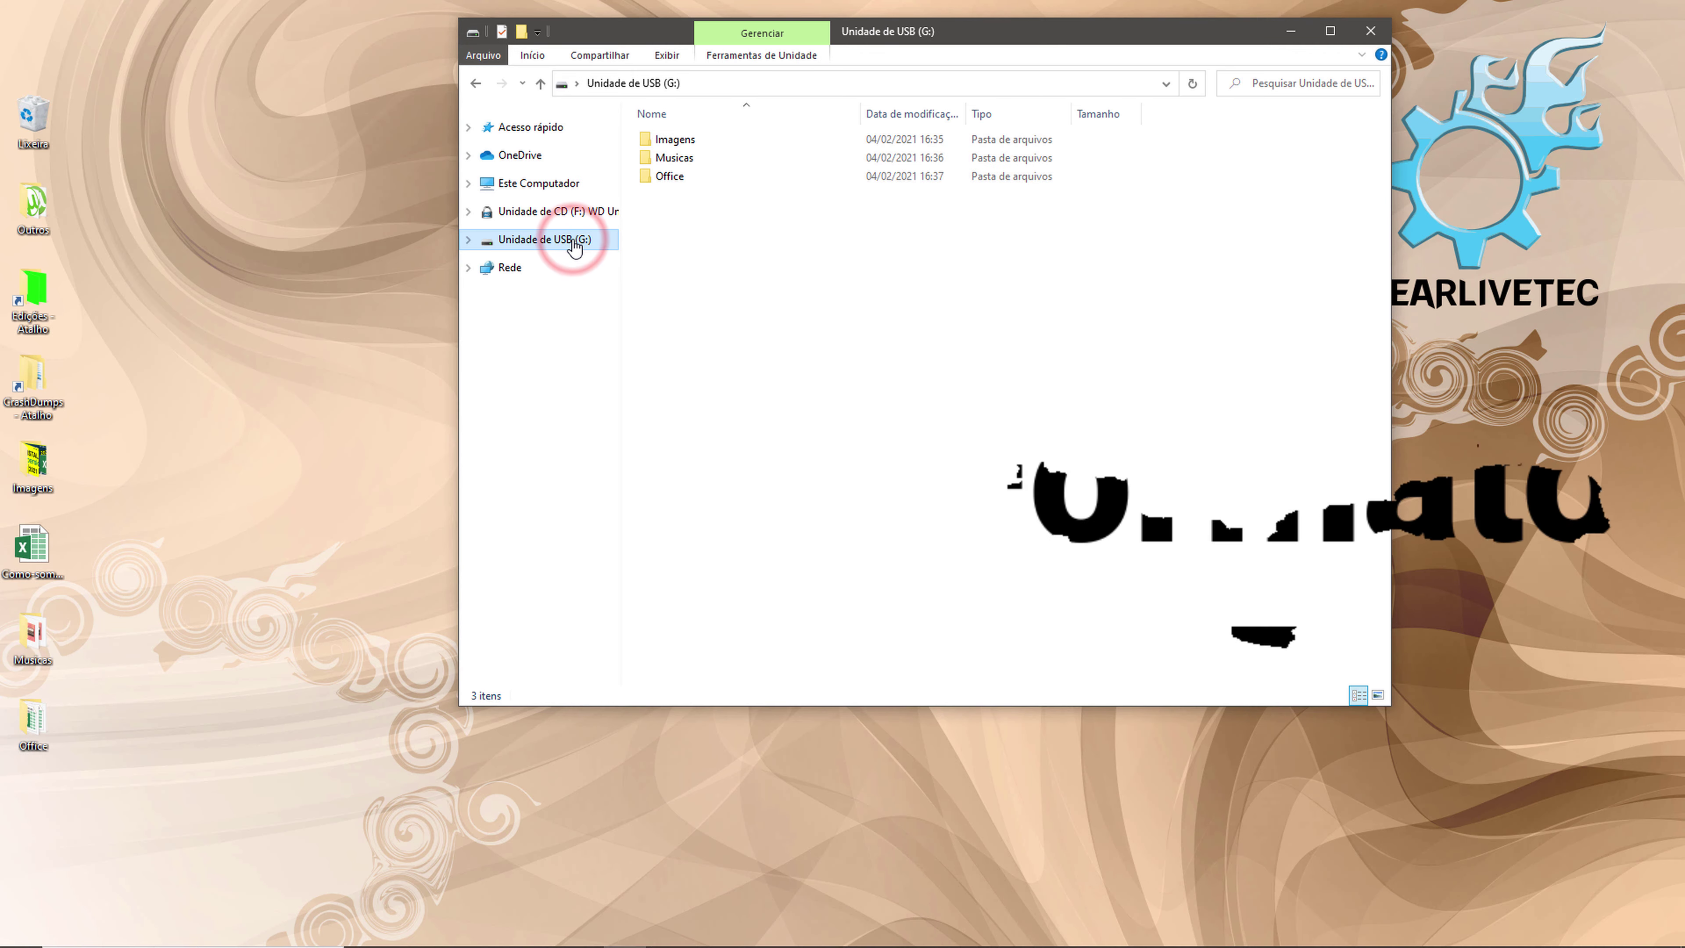
pyautogui.rightClick(568, 242)
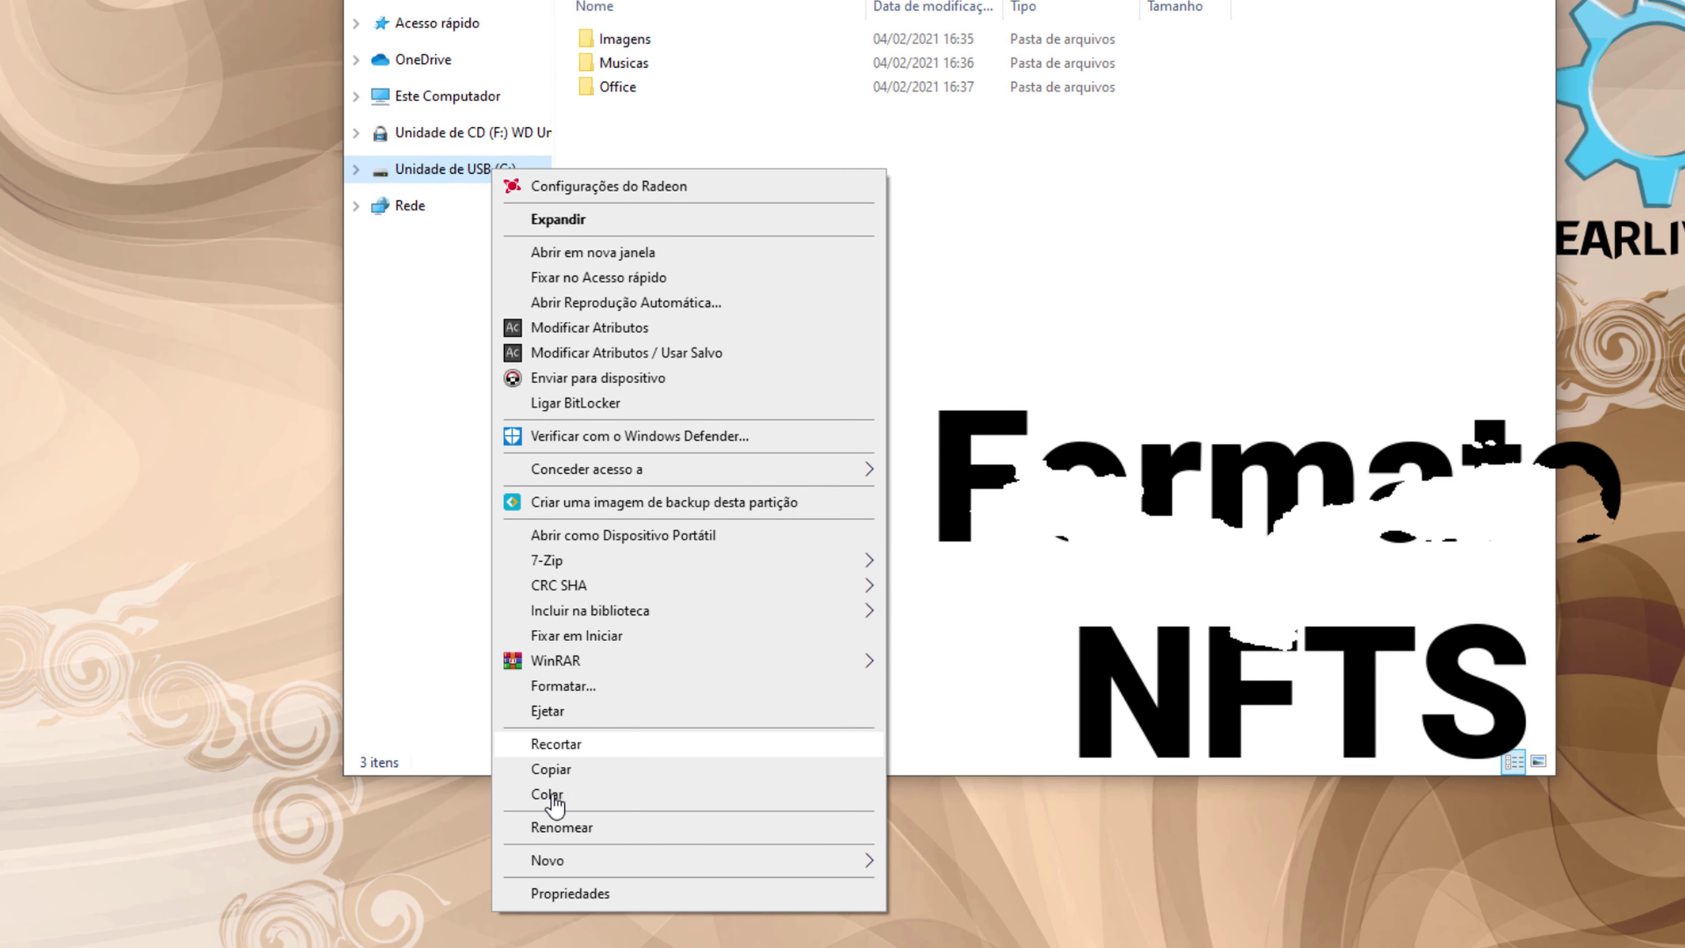
pyautogui.click(544, 889)
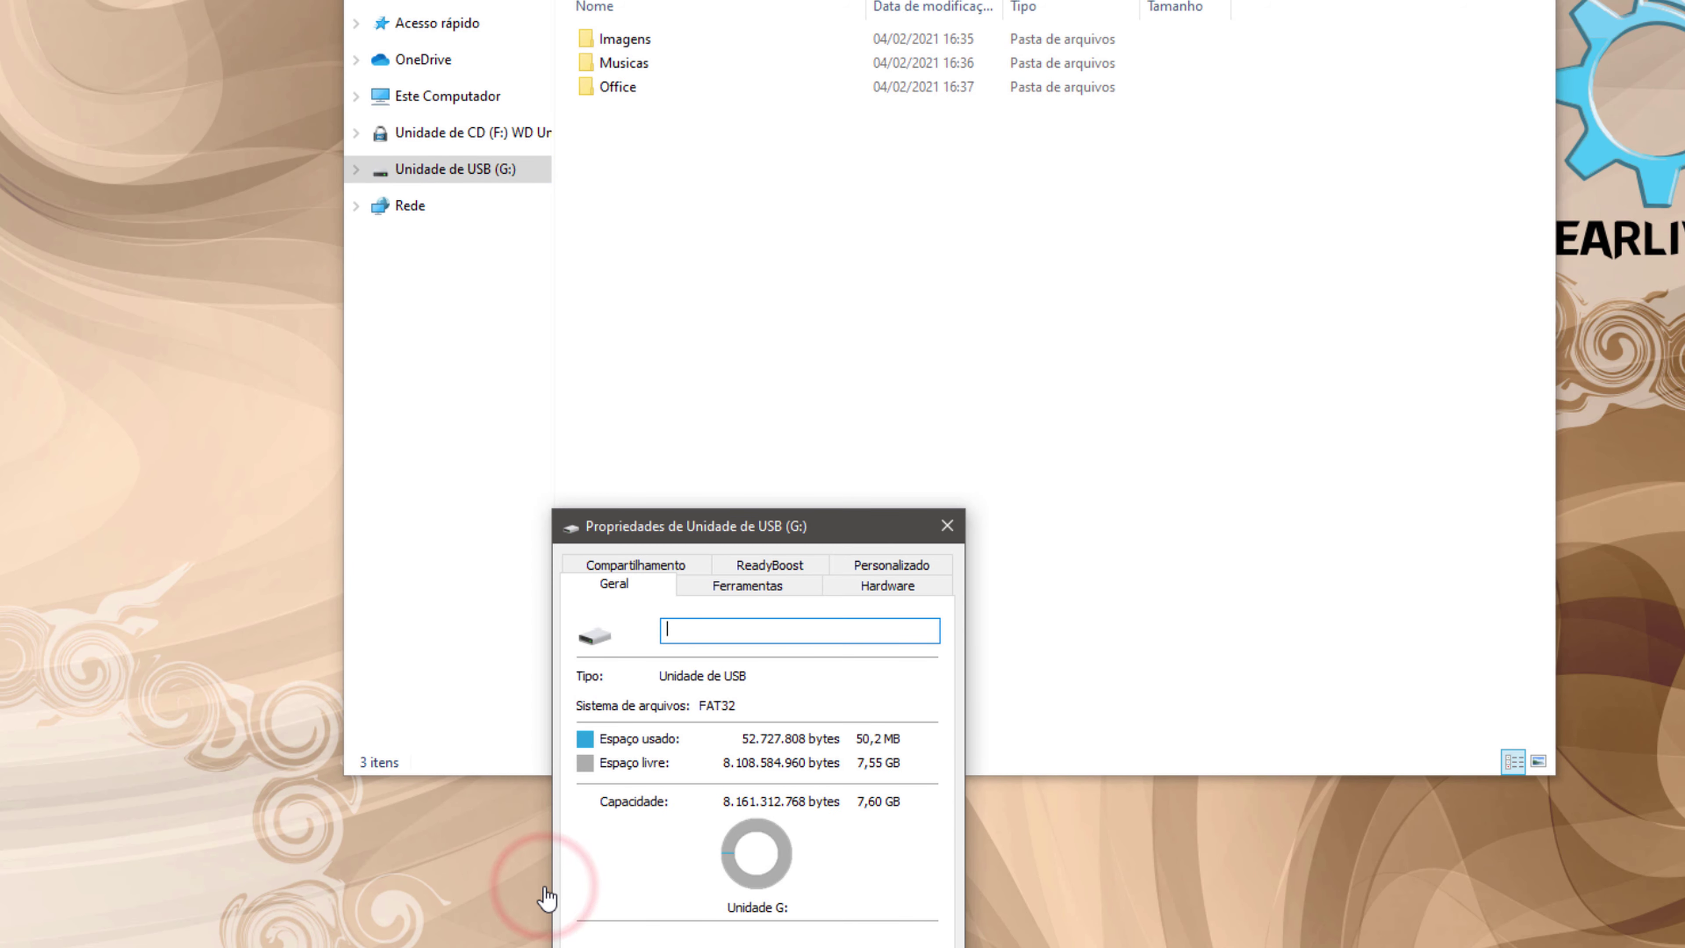
pyautogui.moveTo(716, 531); pyautogui.dragTo(738, 333)
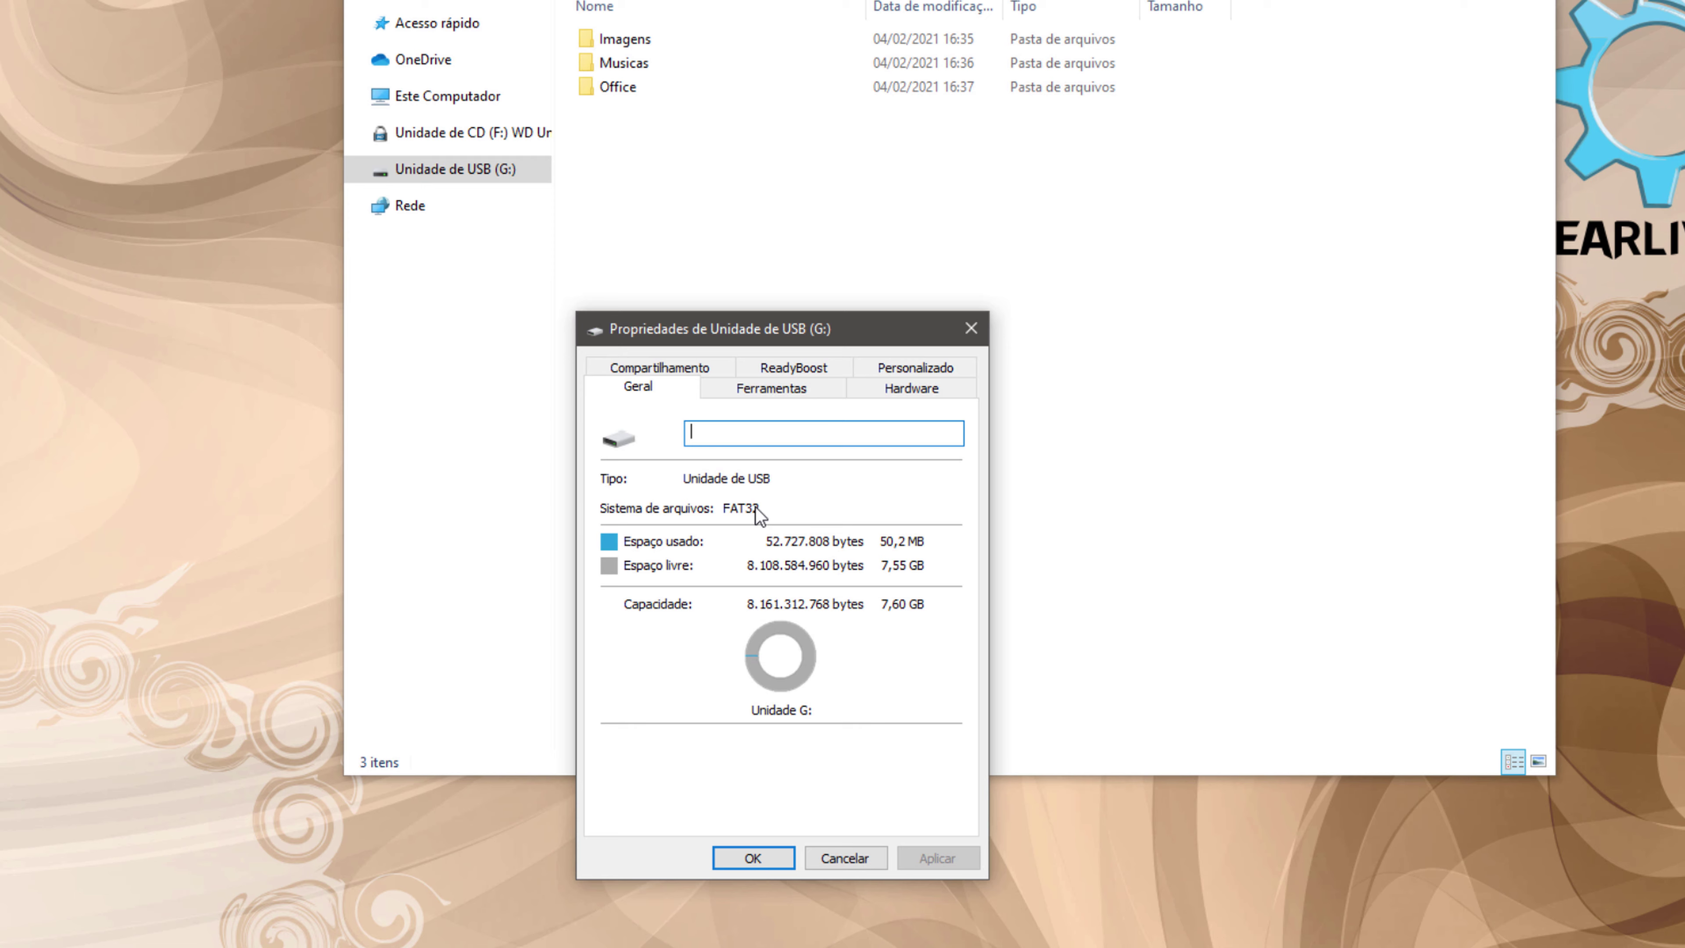
pyautogui.click(822, 859)
# - Set up formatting of the USB drive (G:) with the NTFS file system and the volume label Teste
pyautogui.rightClick(474, 179)
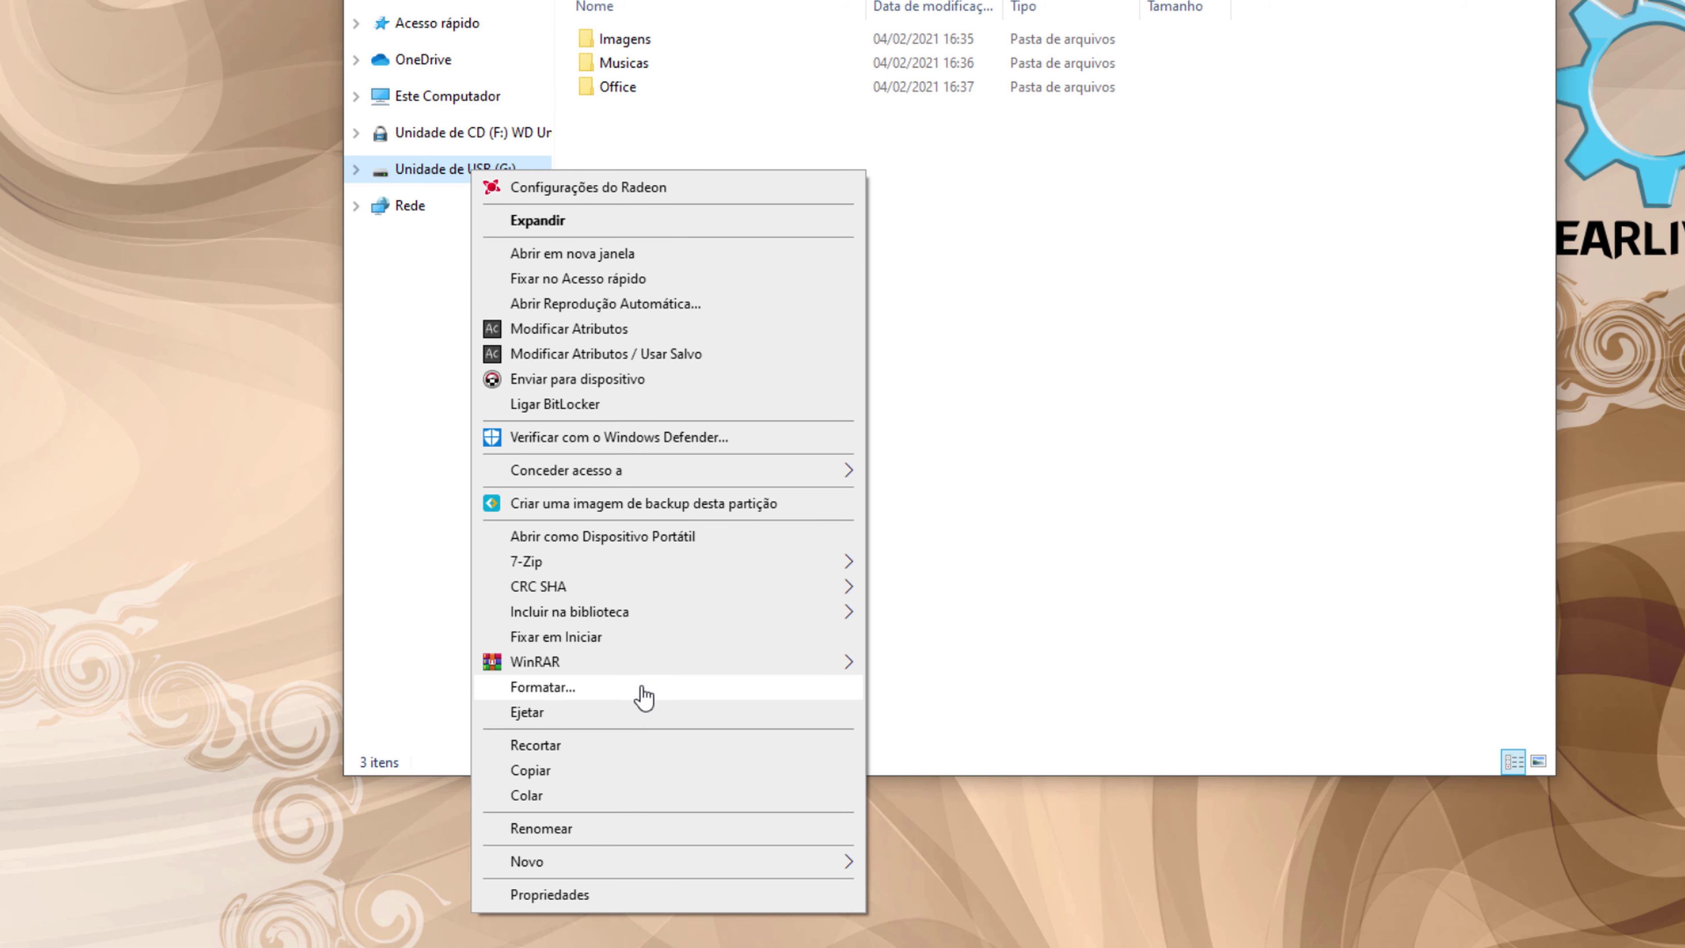
pyautogui.click(575, 691)
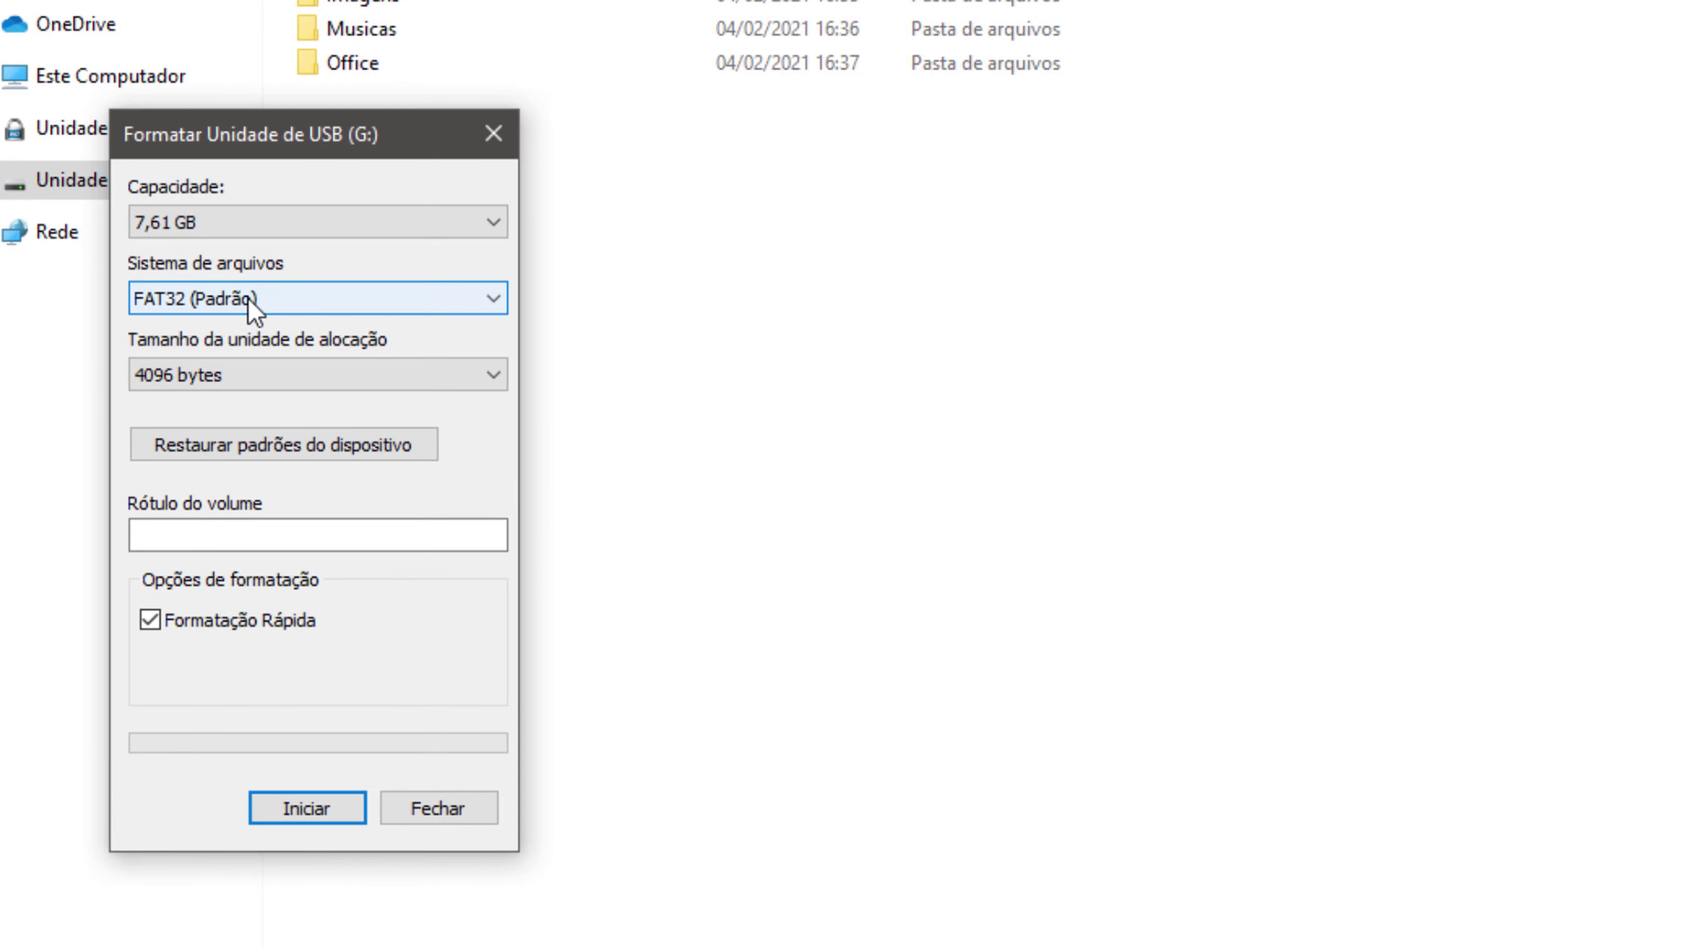
pyautogui.click(545, 252)
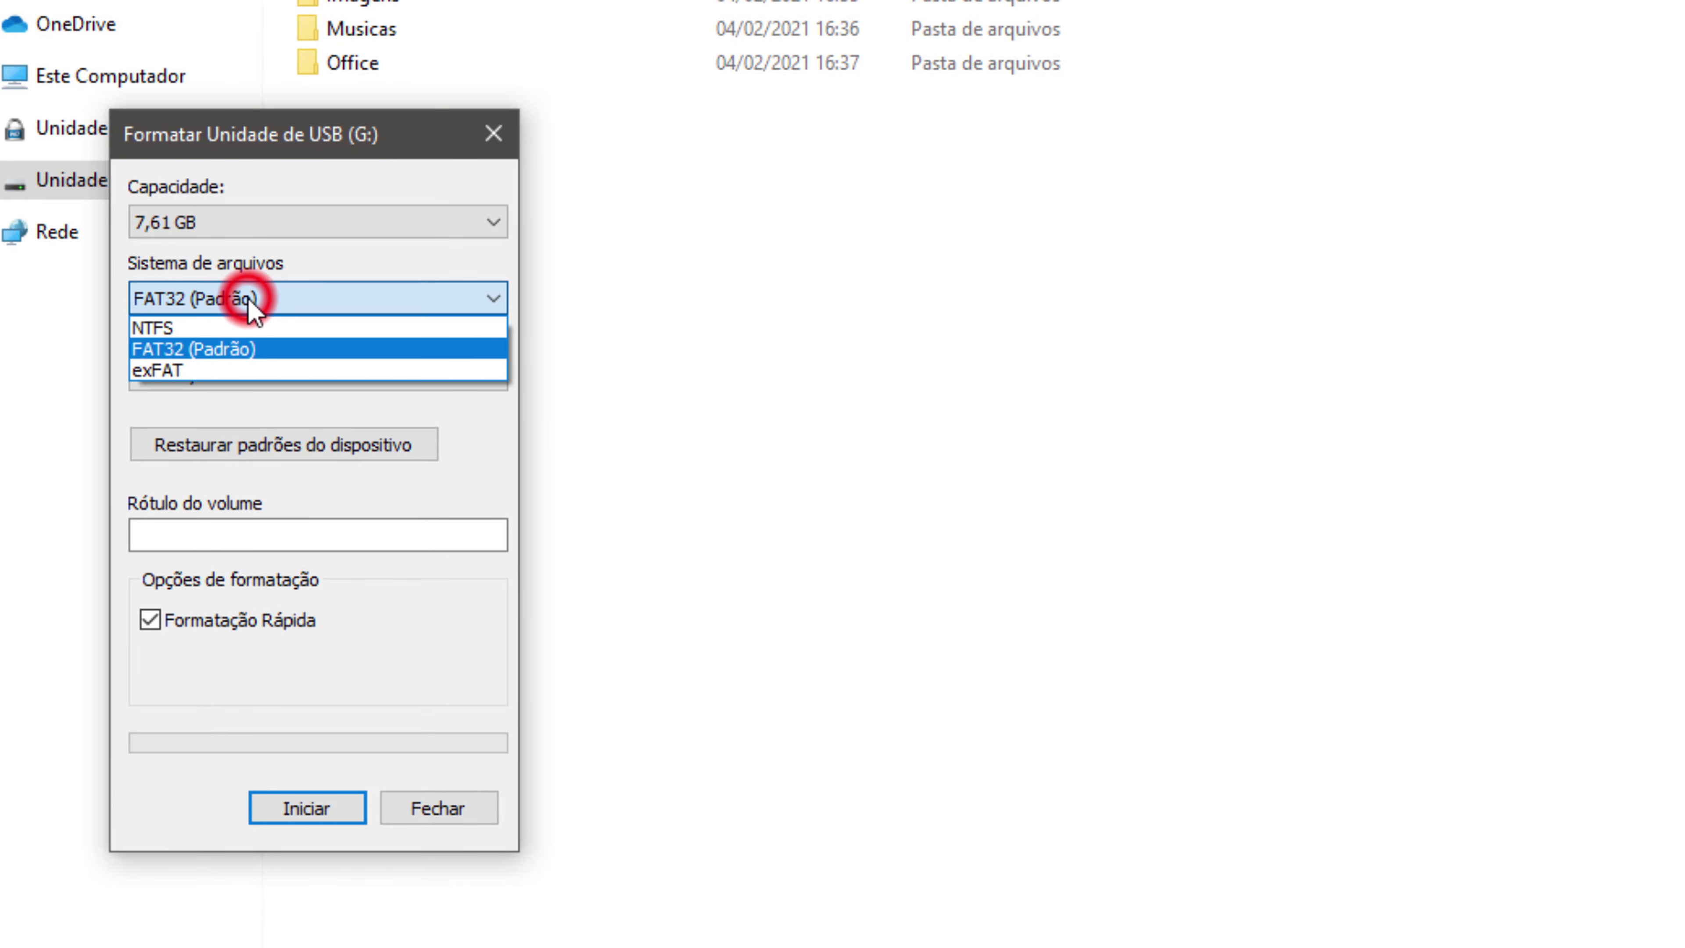
pyautogui.click(227, 329)
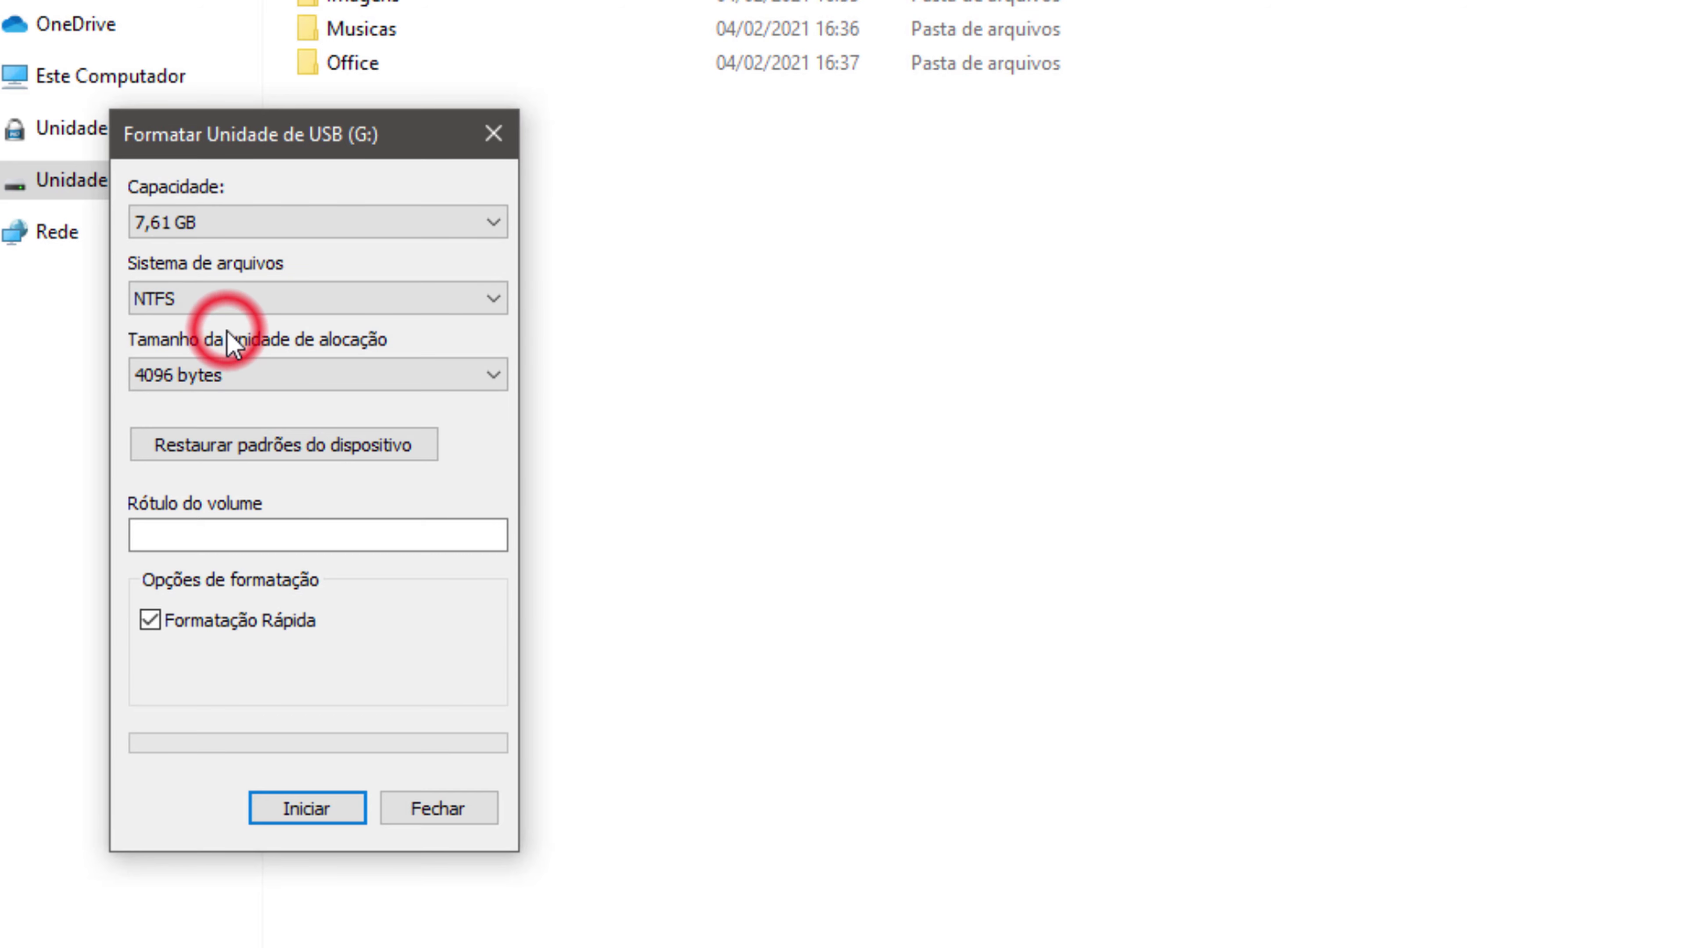
pyautogui.click(176, 533)
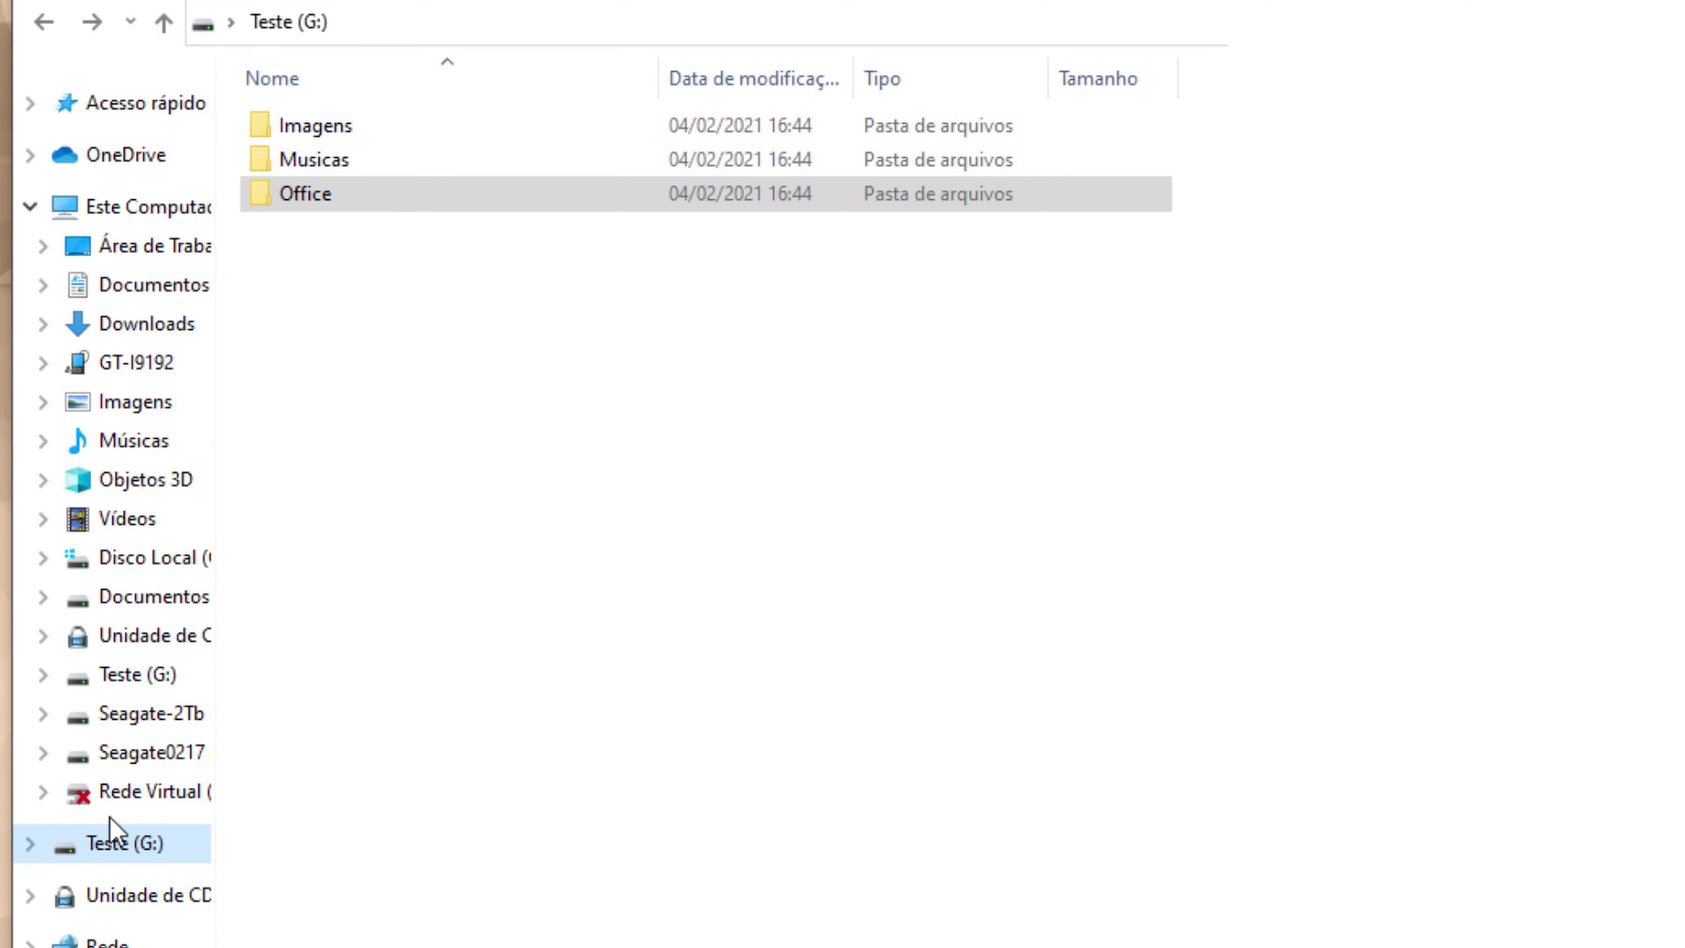
pyautogui.click(108, 850)
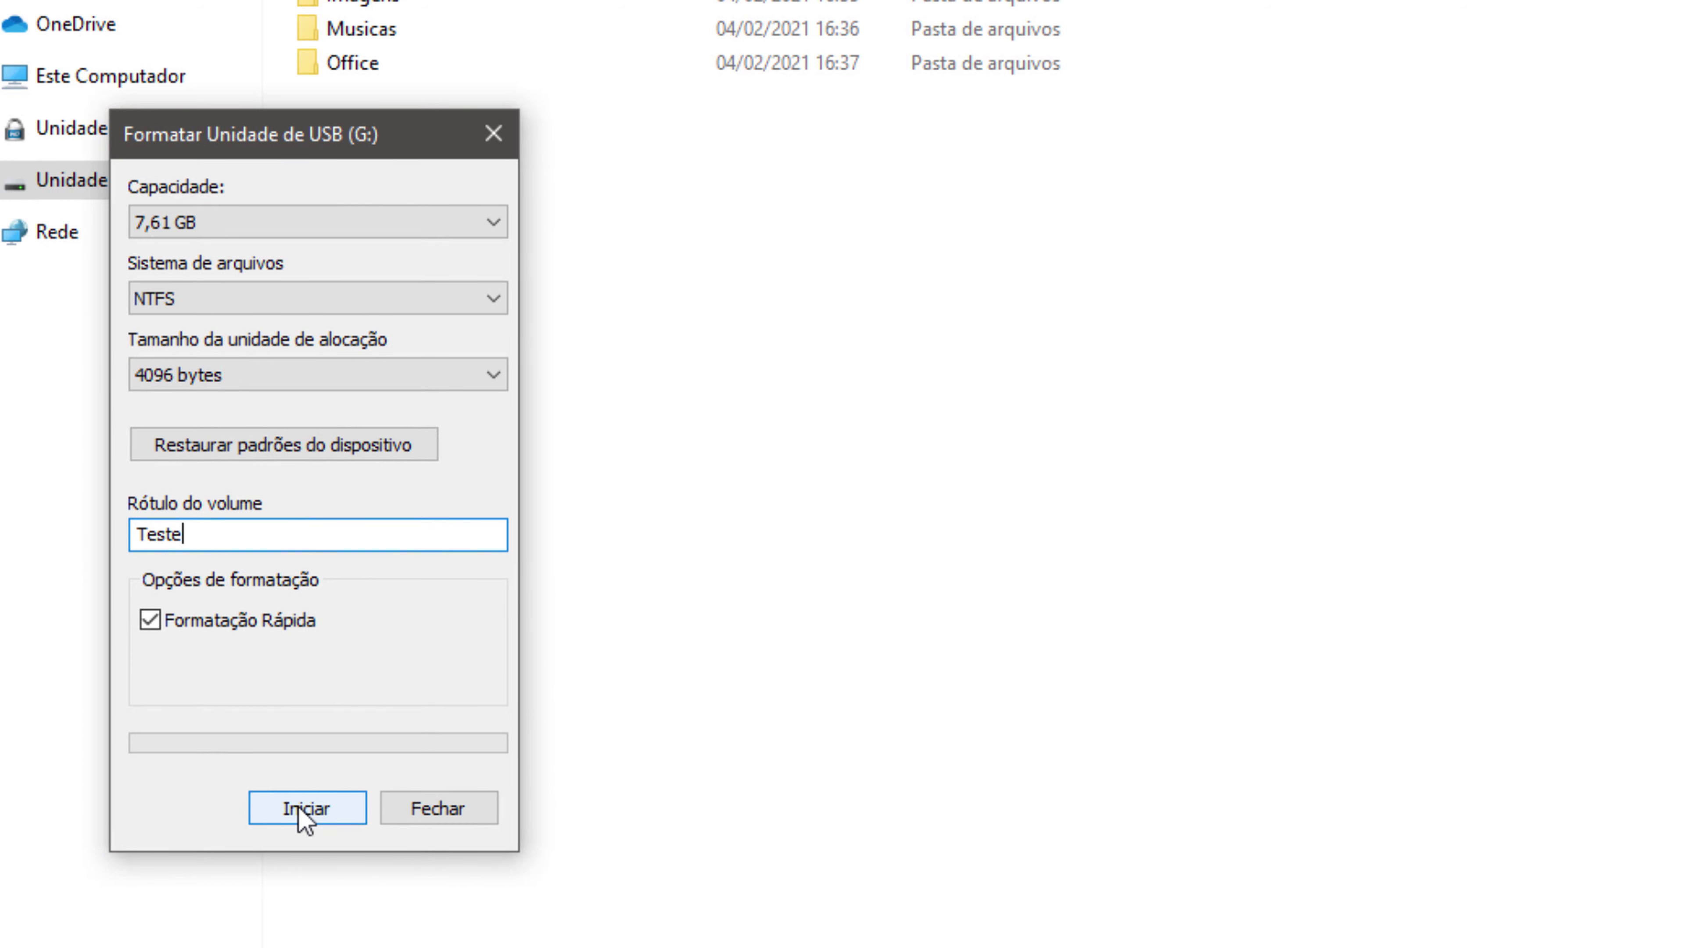
# - Run the quick format of drive G:, accepting the erasure of all its data, and close the format dialog
pyautogui.click(306, 809)
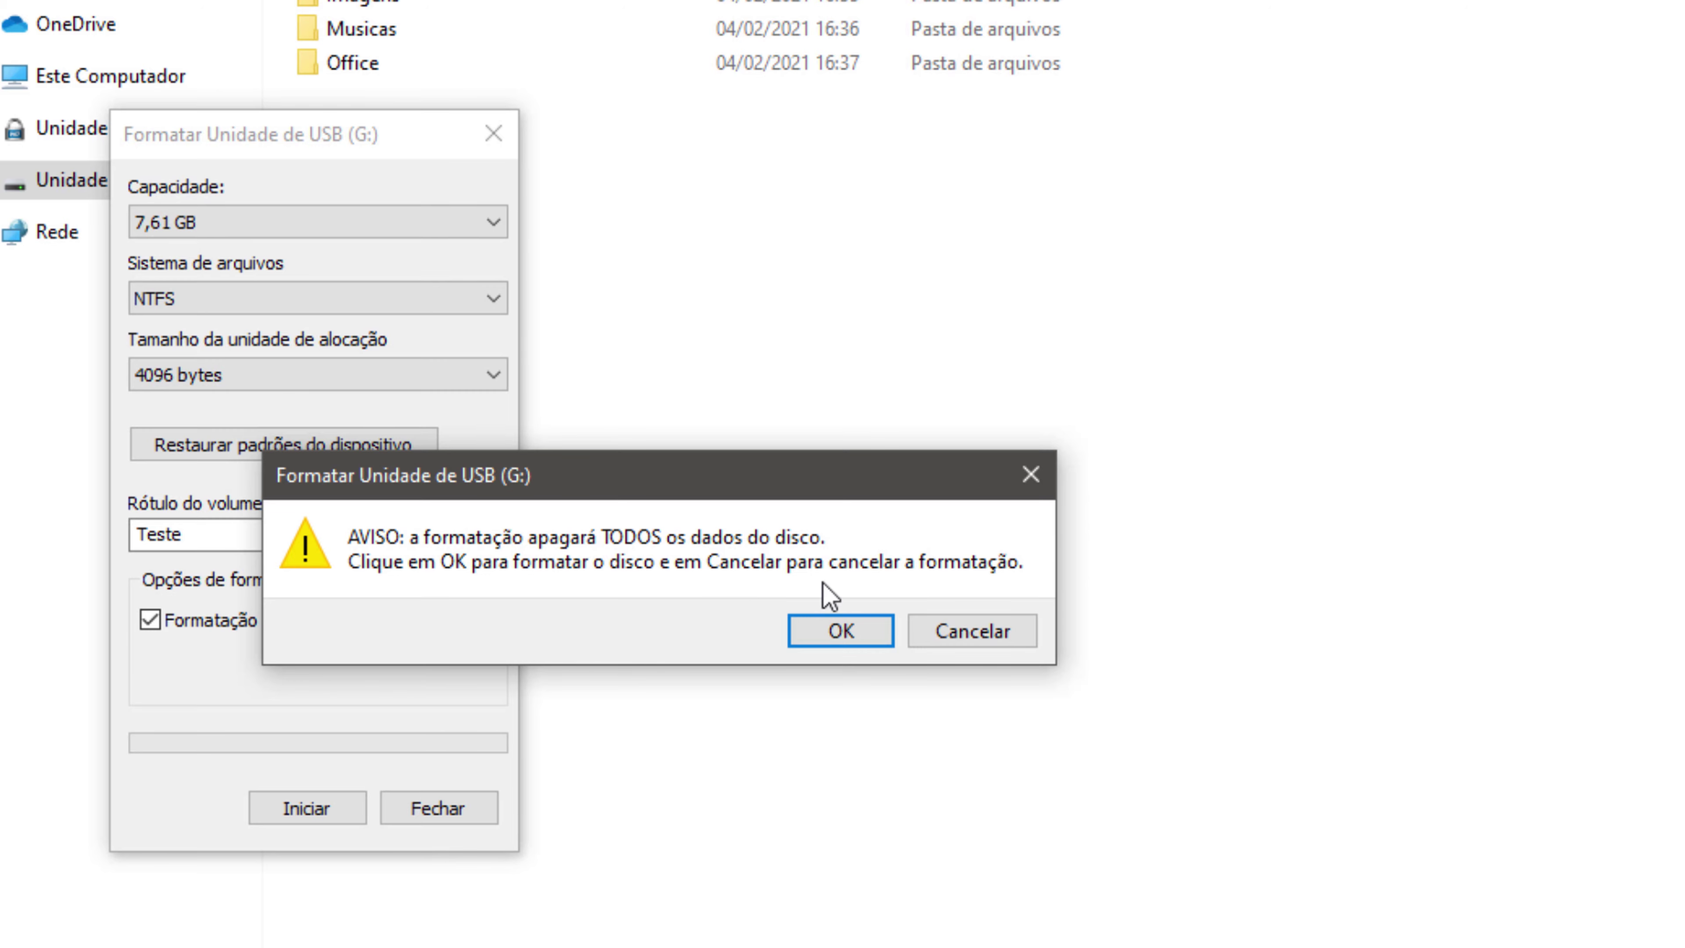
pyautogui.click(850, 633)
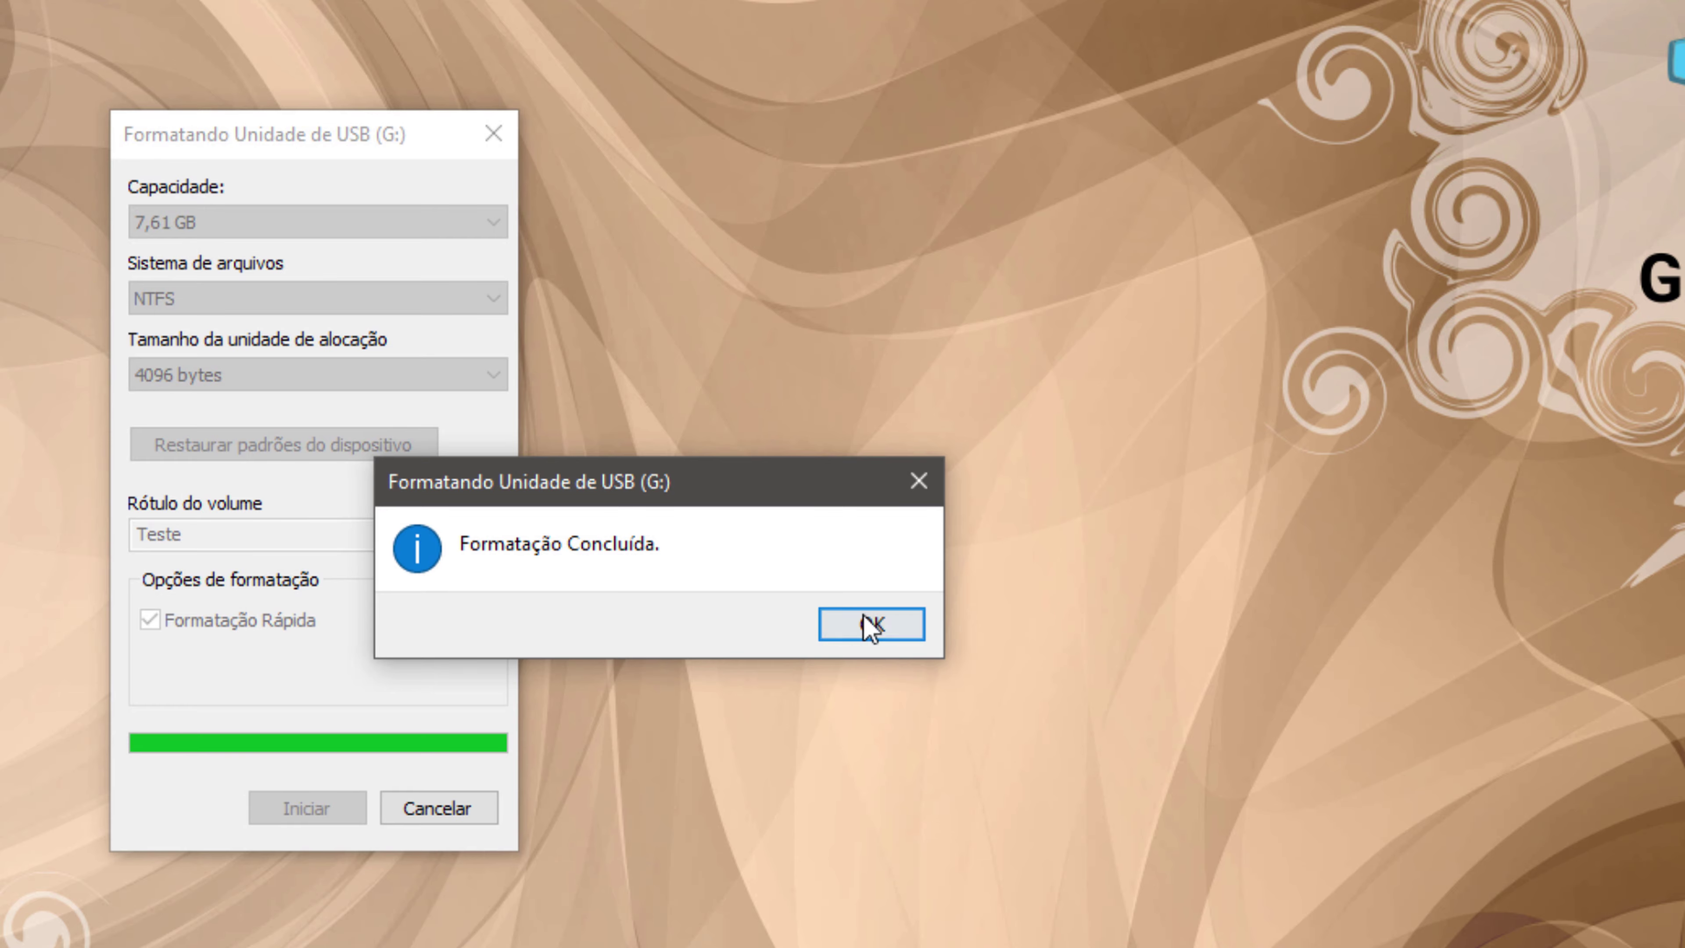
pyautogui.click(870, 630)
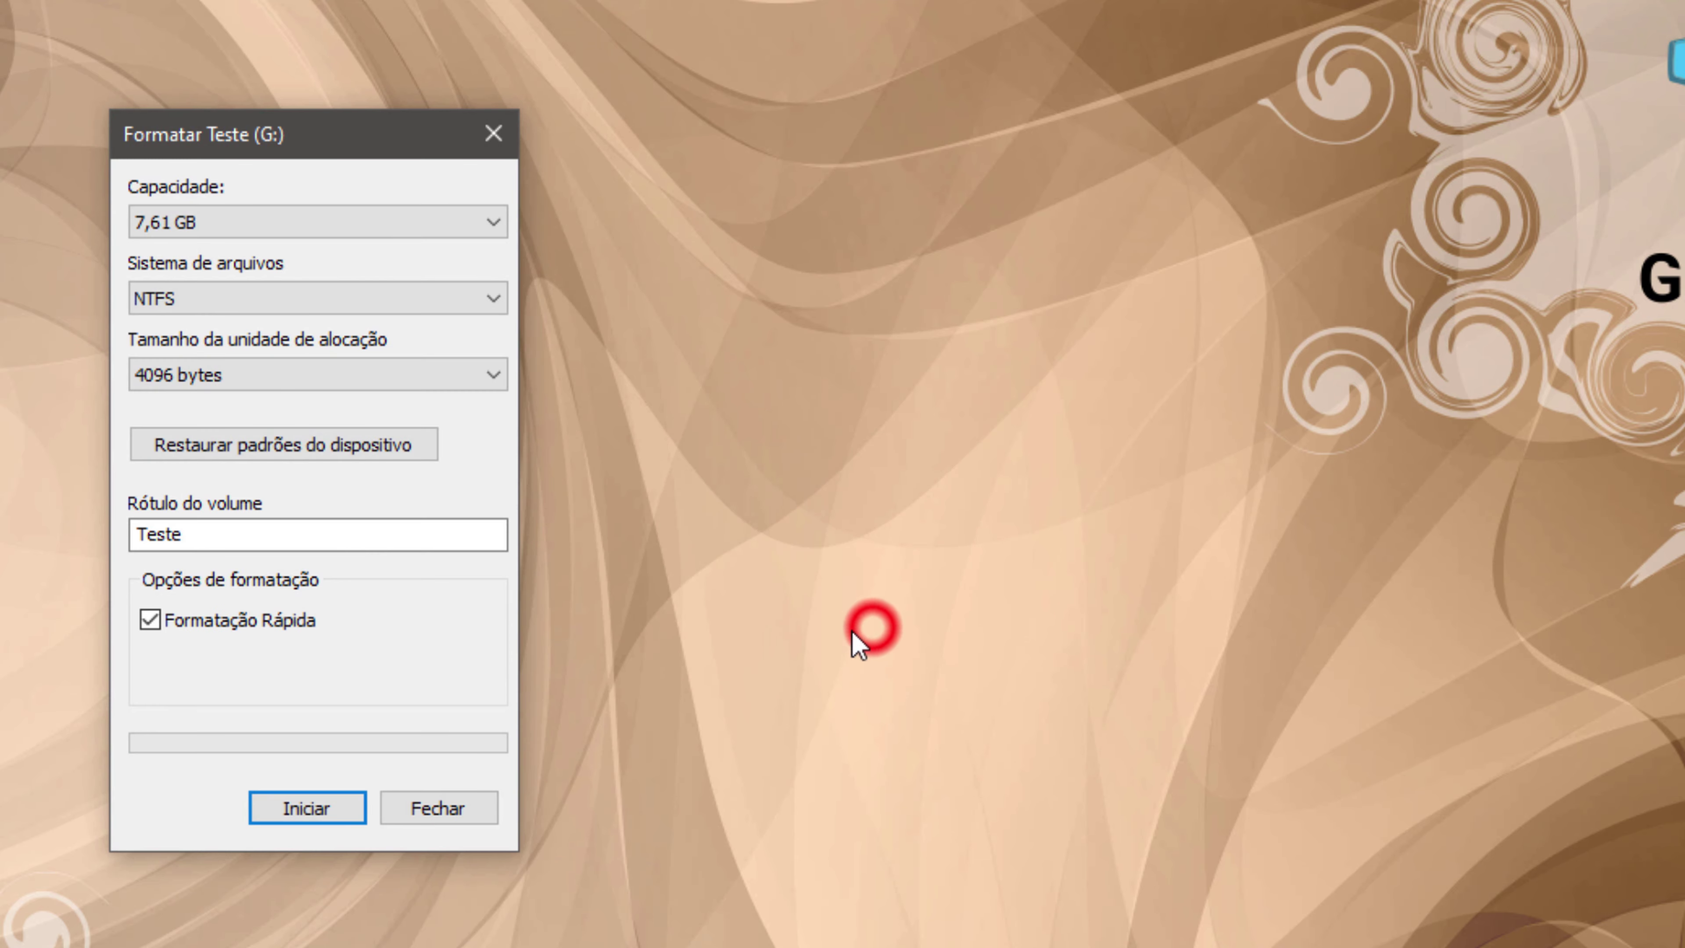
pyautogui.click(416, 808)
# - Copy the Imagens, Musicas and Office folders from the desktop back to the Teste (G:) drive
pyautogui.press('super+e')
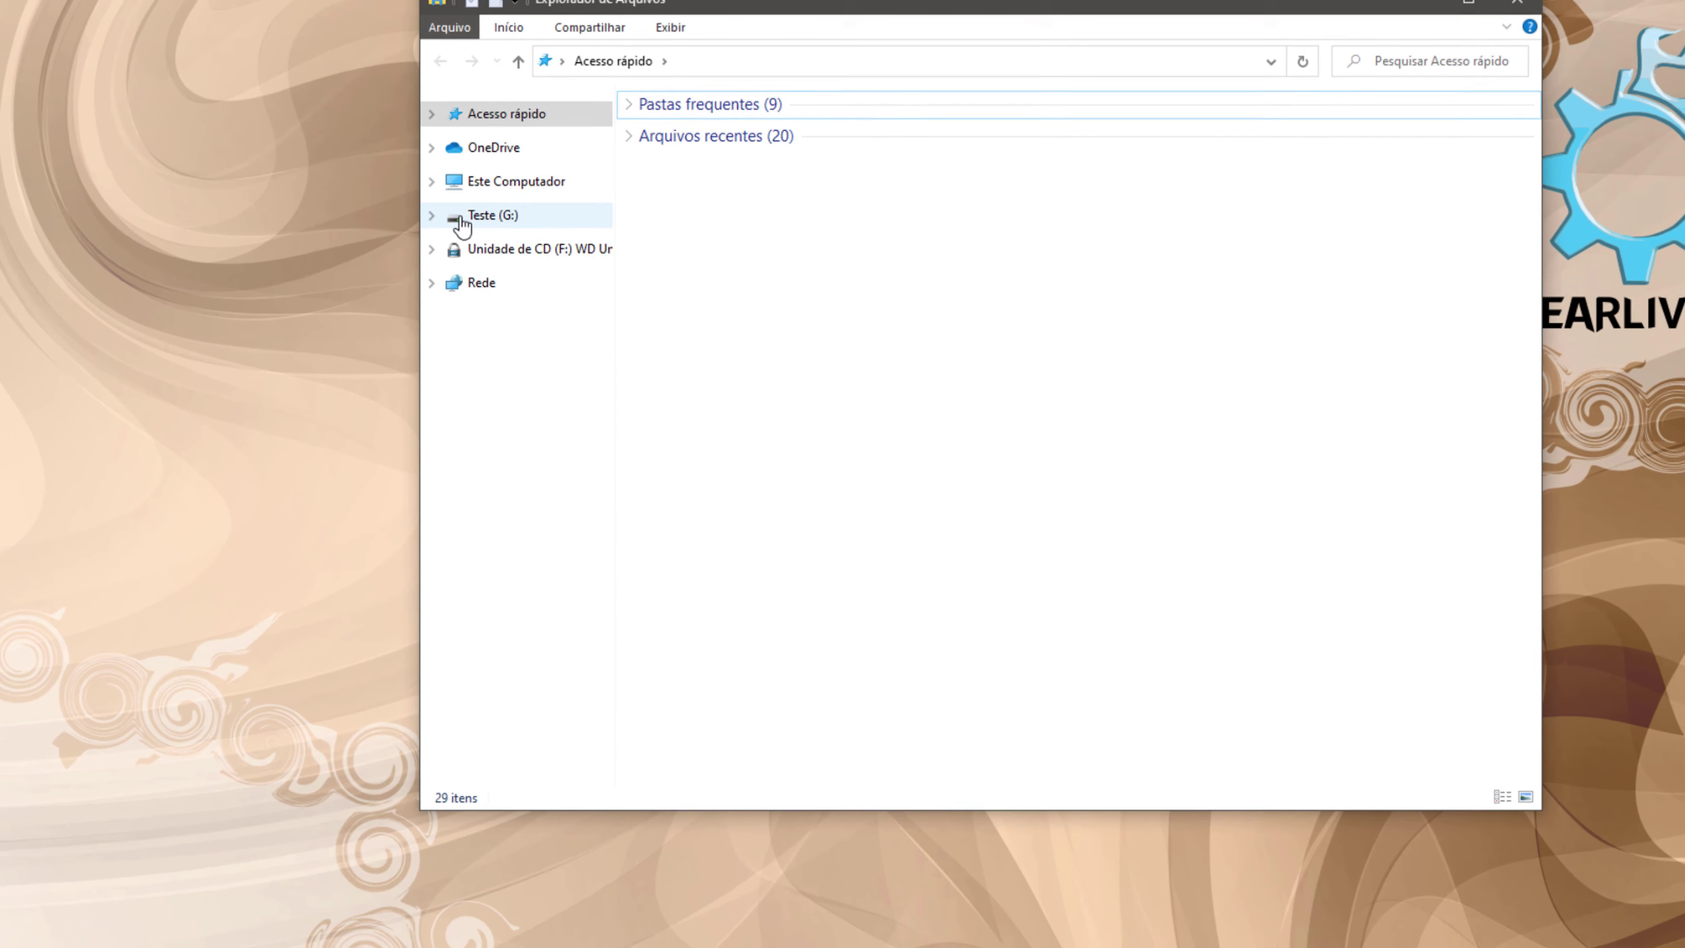
pyautogui.click(565, 229)
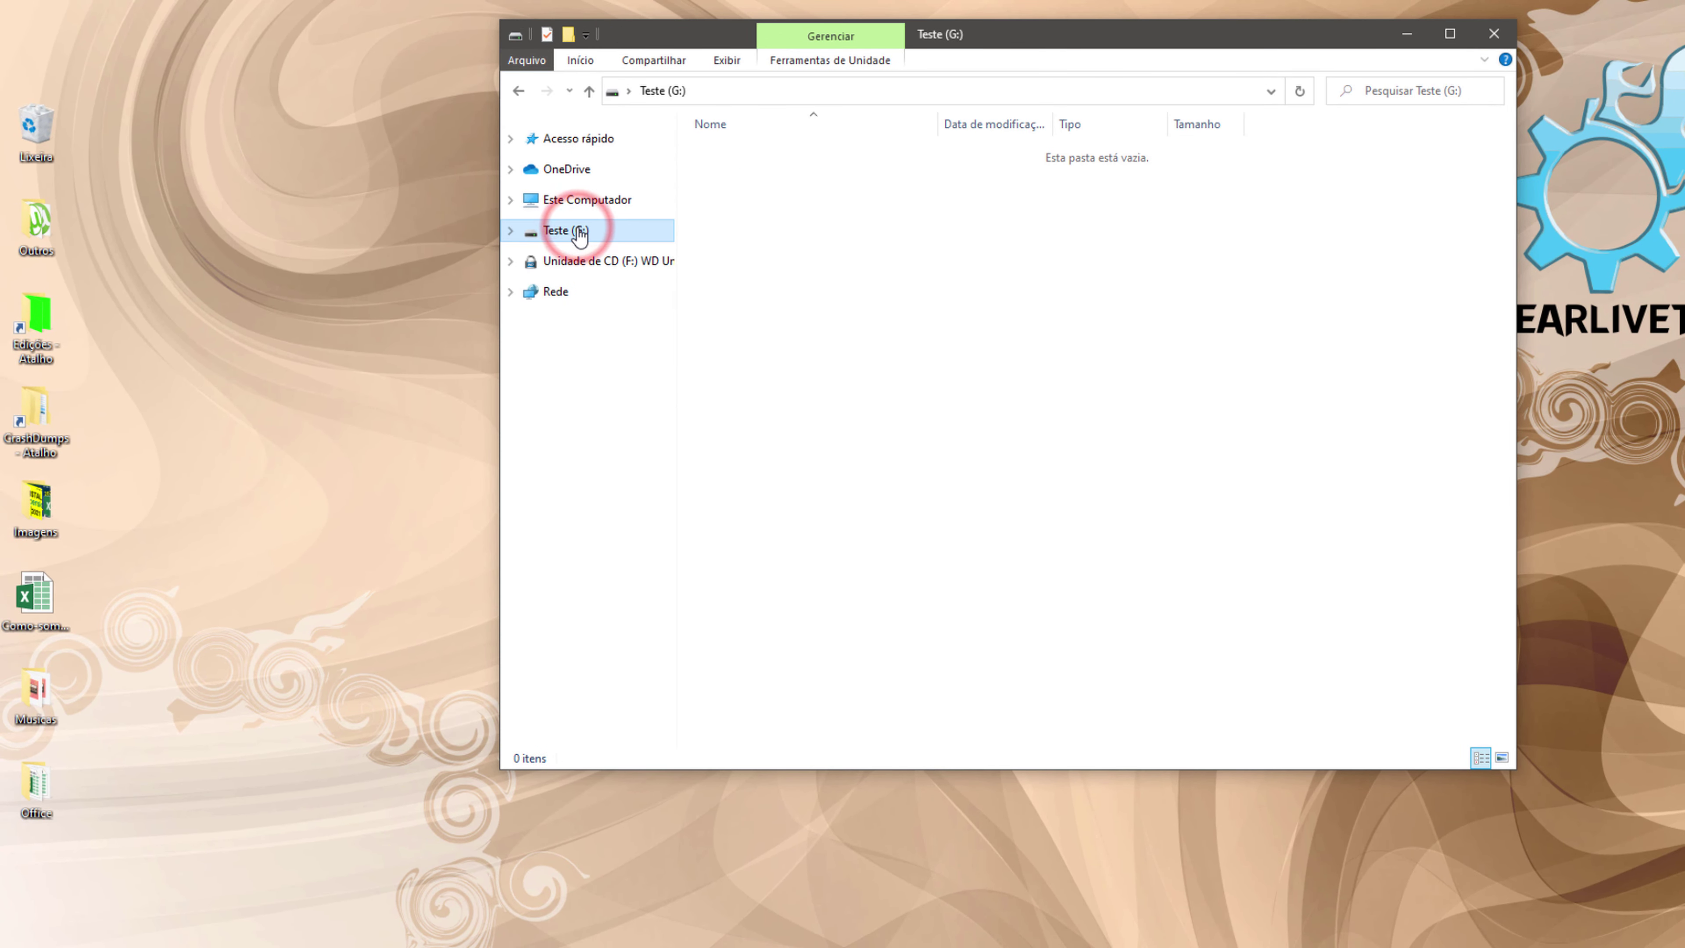
pyautogui.rightClick(36, 497)
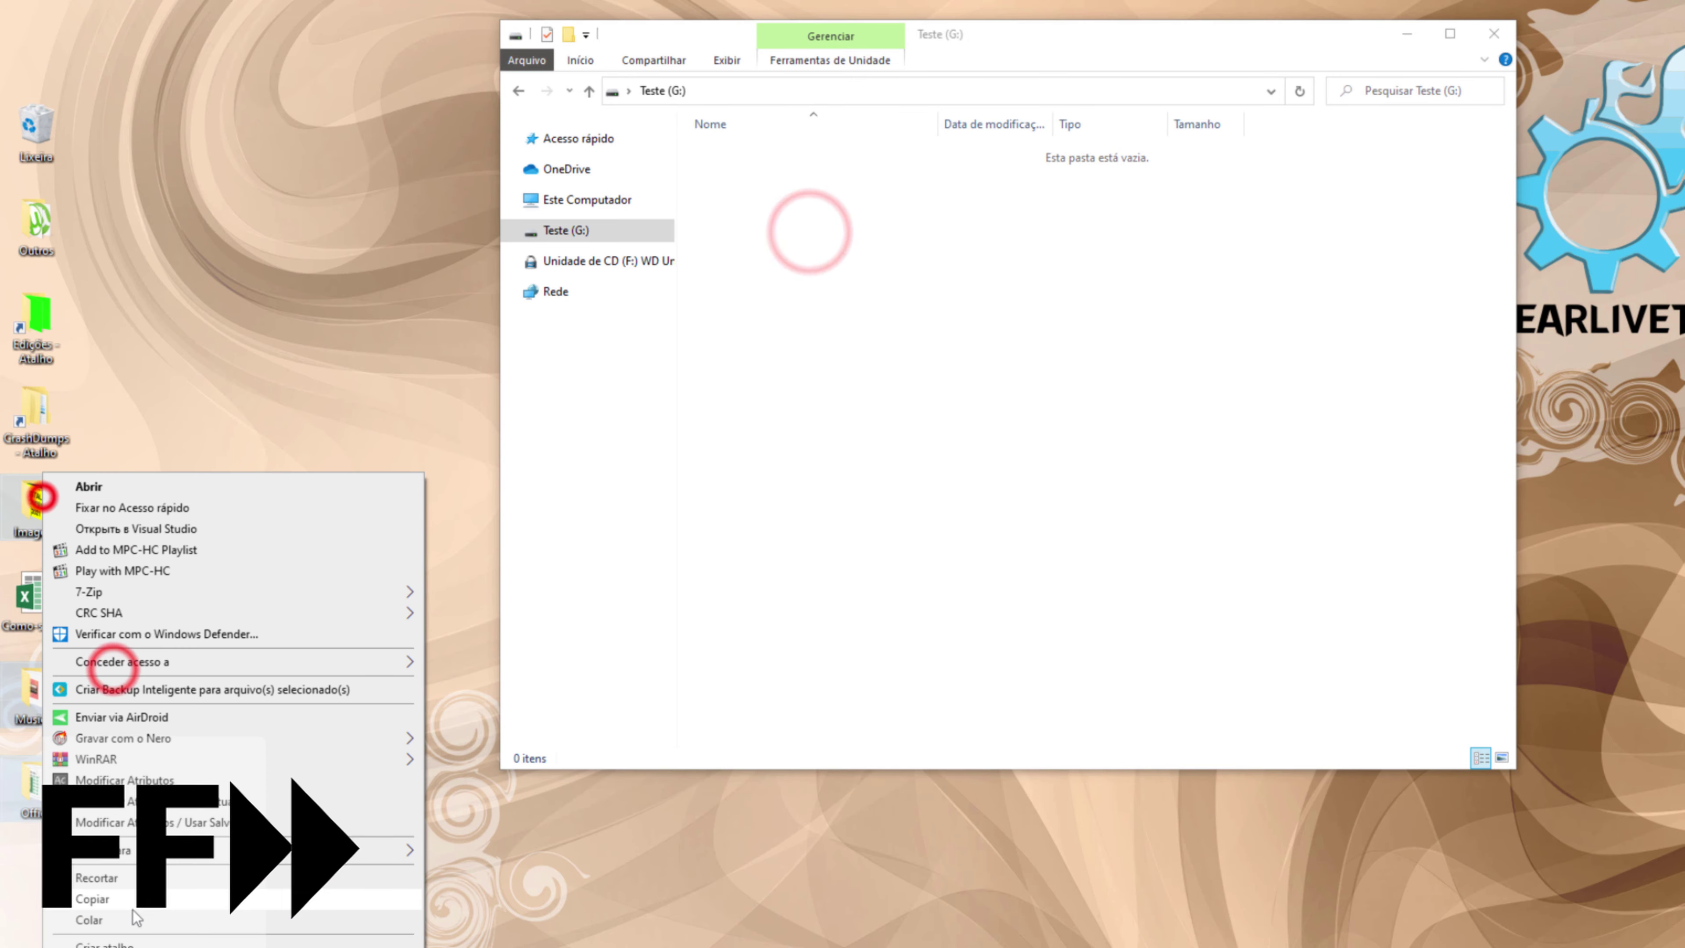
pyautogui.click(131, 908)
pyautogui.rightClick(894, 259)
pyautogui.click(940, 418)
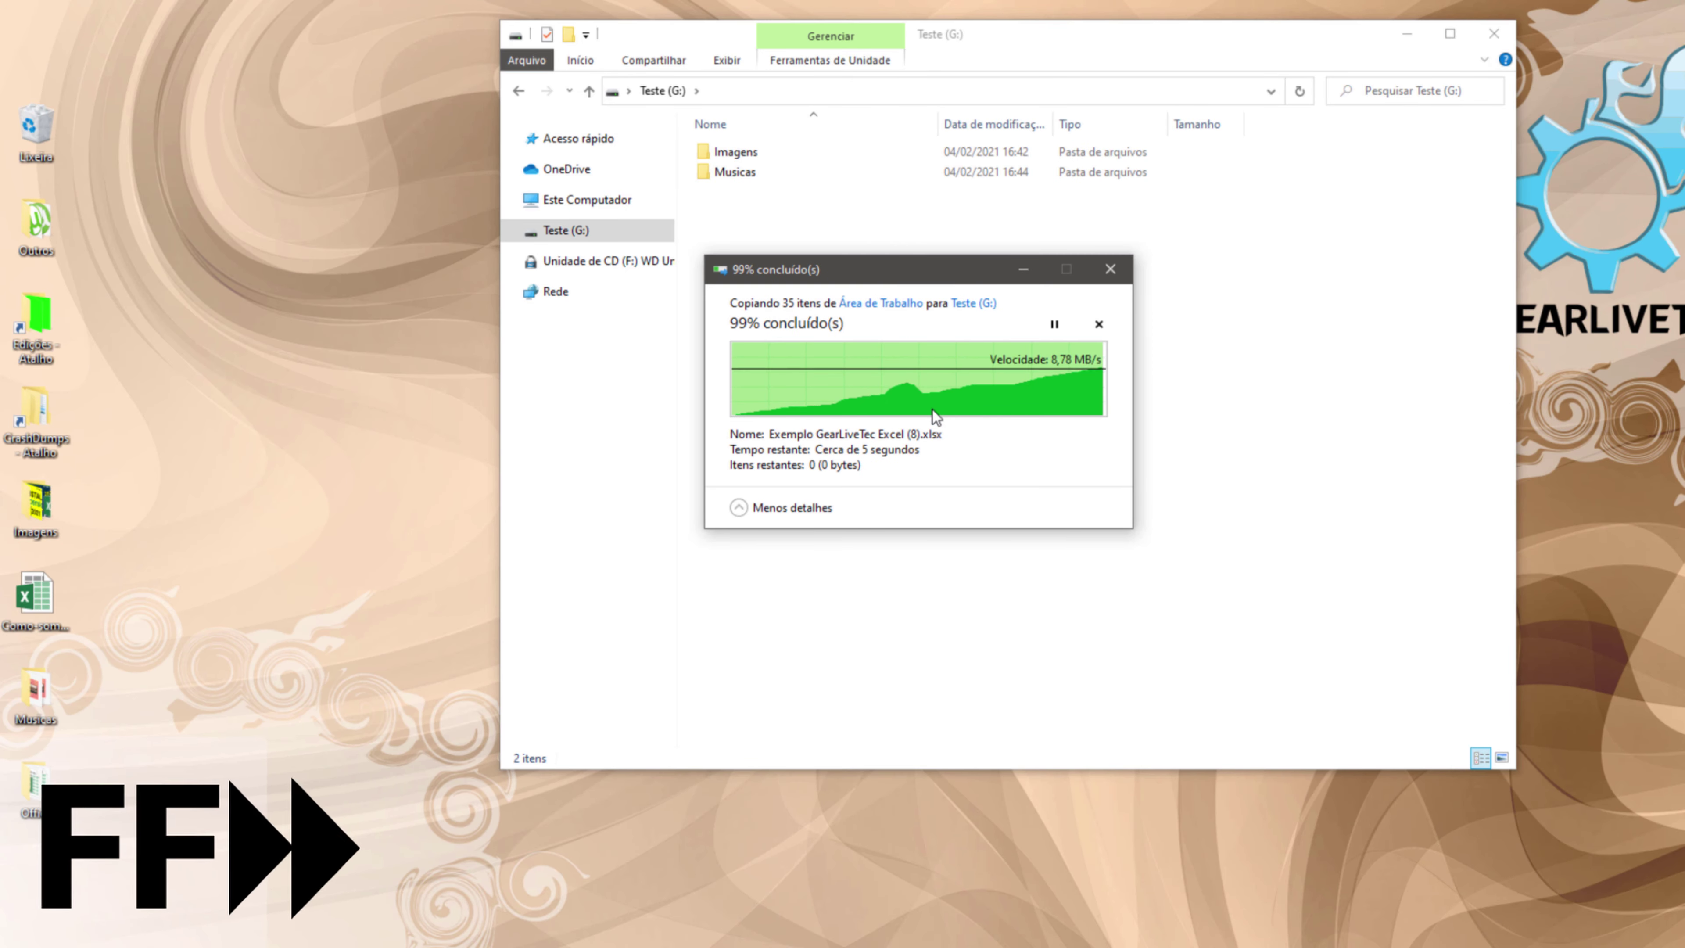
# - Open the Imagens folder on the Teste (G:) drive and display its files as thumbnails
pyautogui.click(736, 152)
pyautogui.doubleClick(736, 151)
pyautogui.rightClick(846, 424)
pyautogui.click(1128, 481)
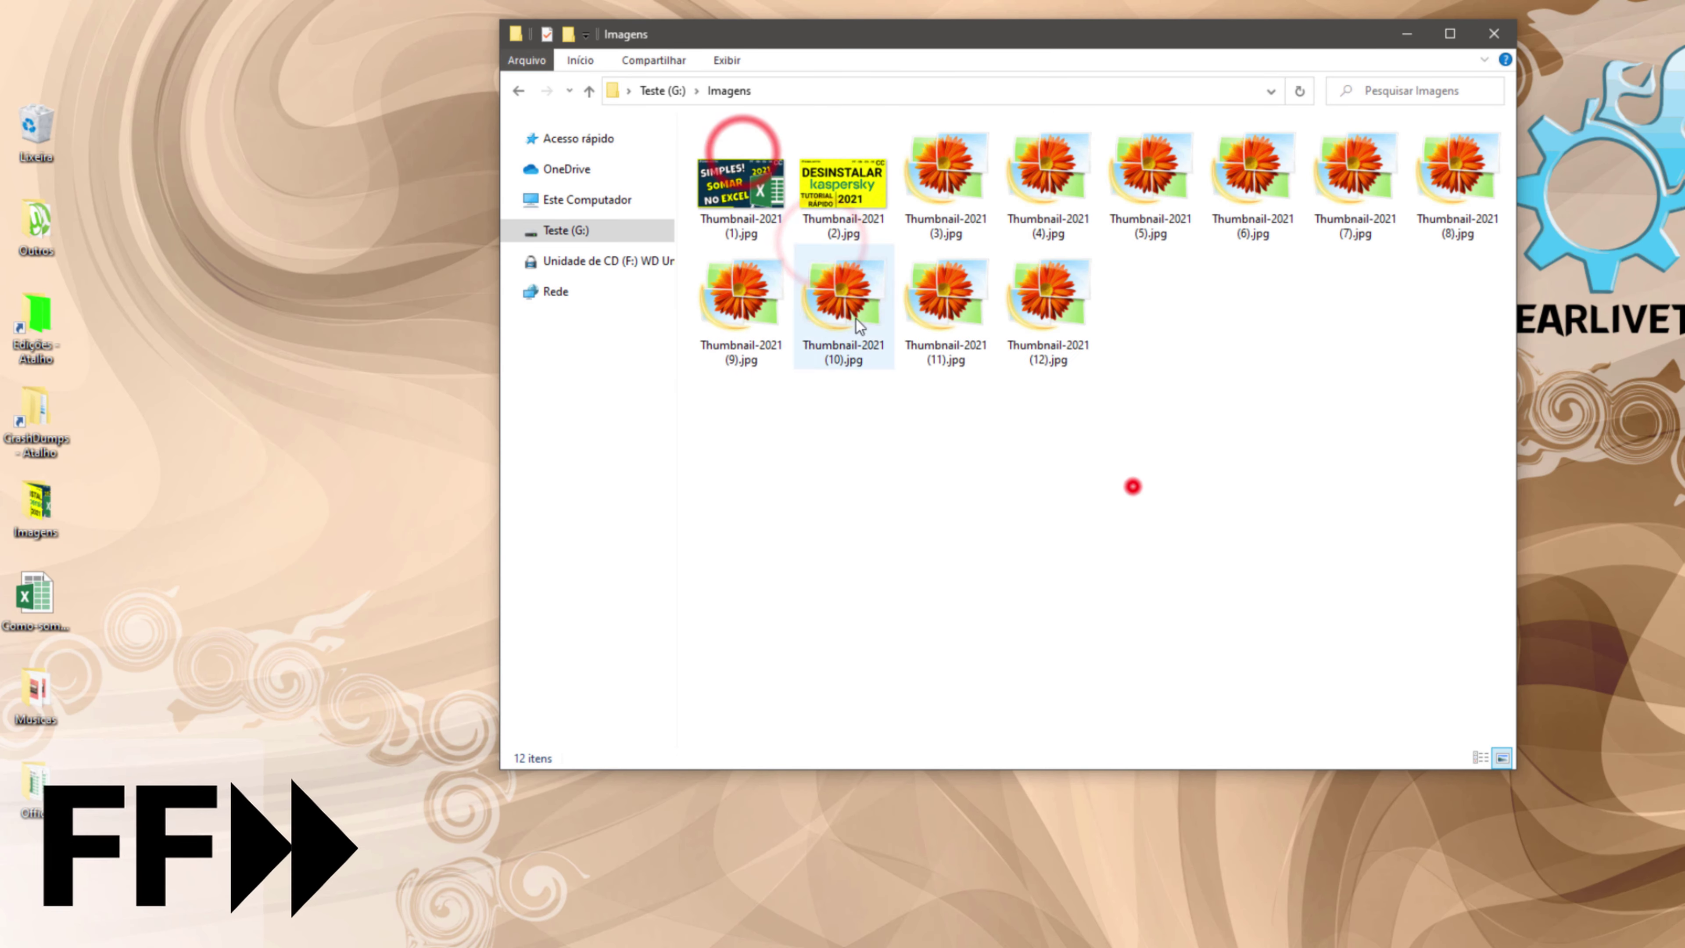
# - Open Thumbnail-2021 (1).jpg from the Imagens folder in Paint for editing
pyautogui.click(742, 196)
pyautogui.rightClick(742, 199)
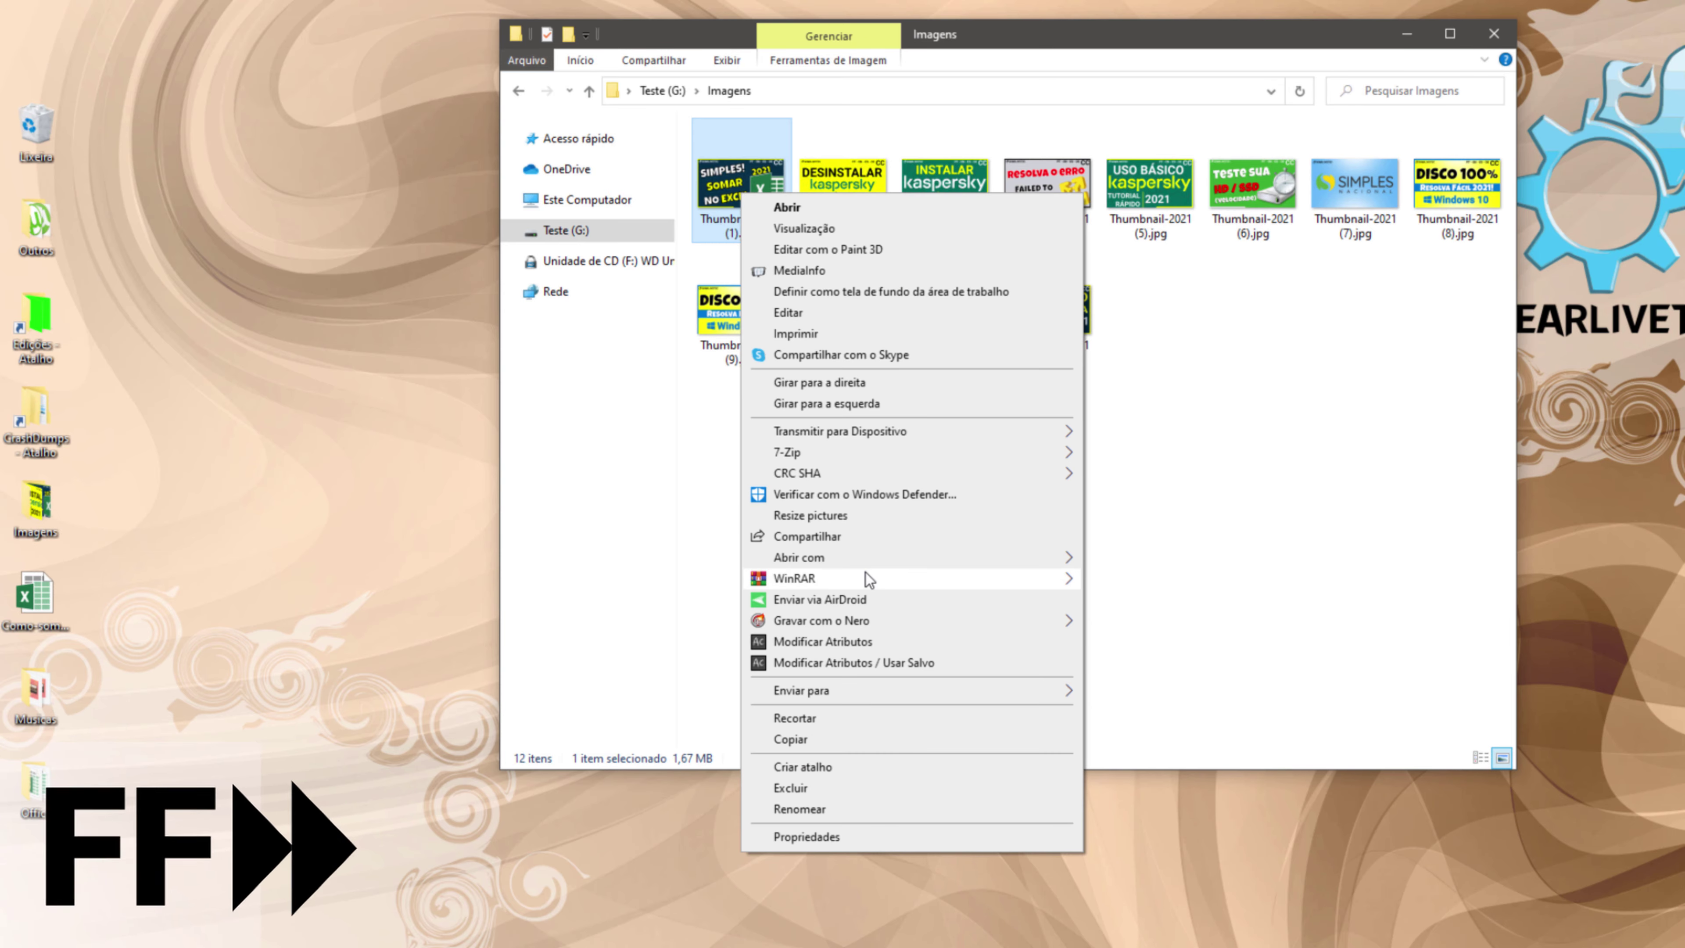
pyautogui.moveTo(904, 561)
pyautogui.click(1142, 727)
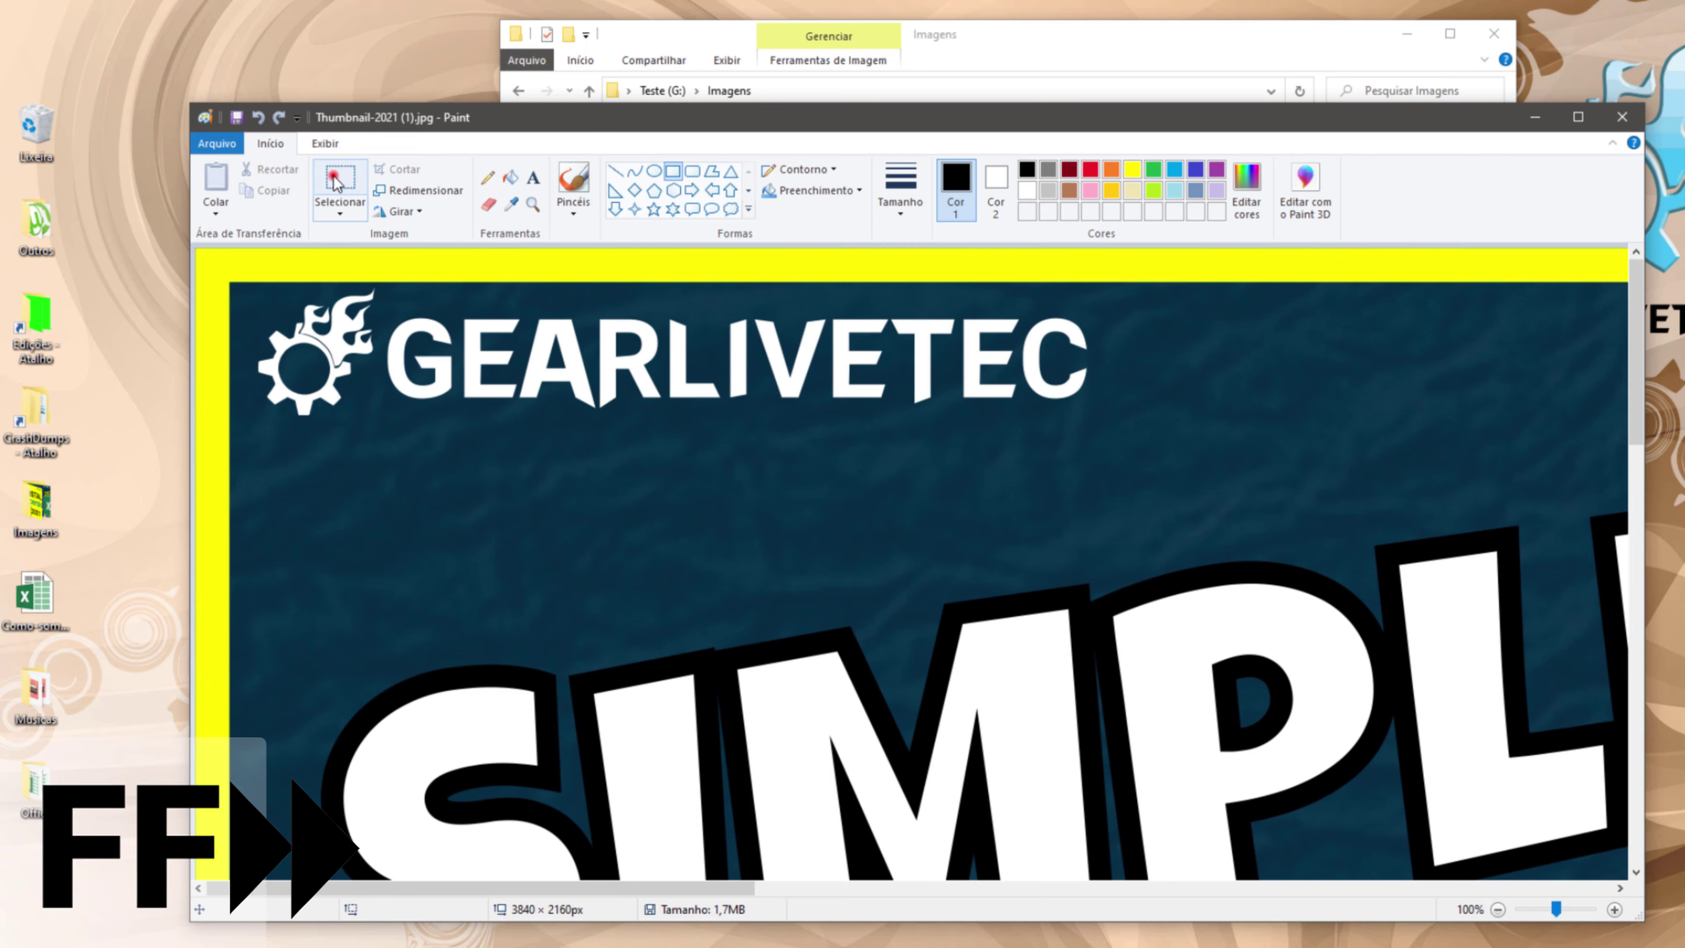
# - Erase a rectangle of about 1175 × 462 px from the image's upper-left corner, then save and close the picture
pyautogui.click(336, 177)
pyautogui.moveTo(1319, 689); pyautogui.dragTo(1319, 690)
pyautogui.press('Delete')
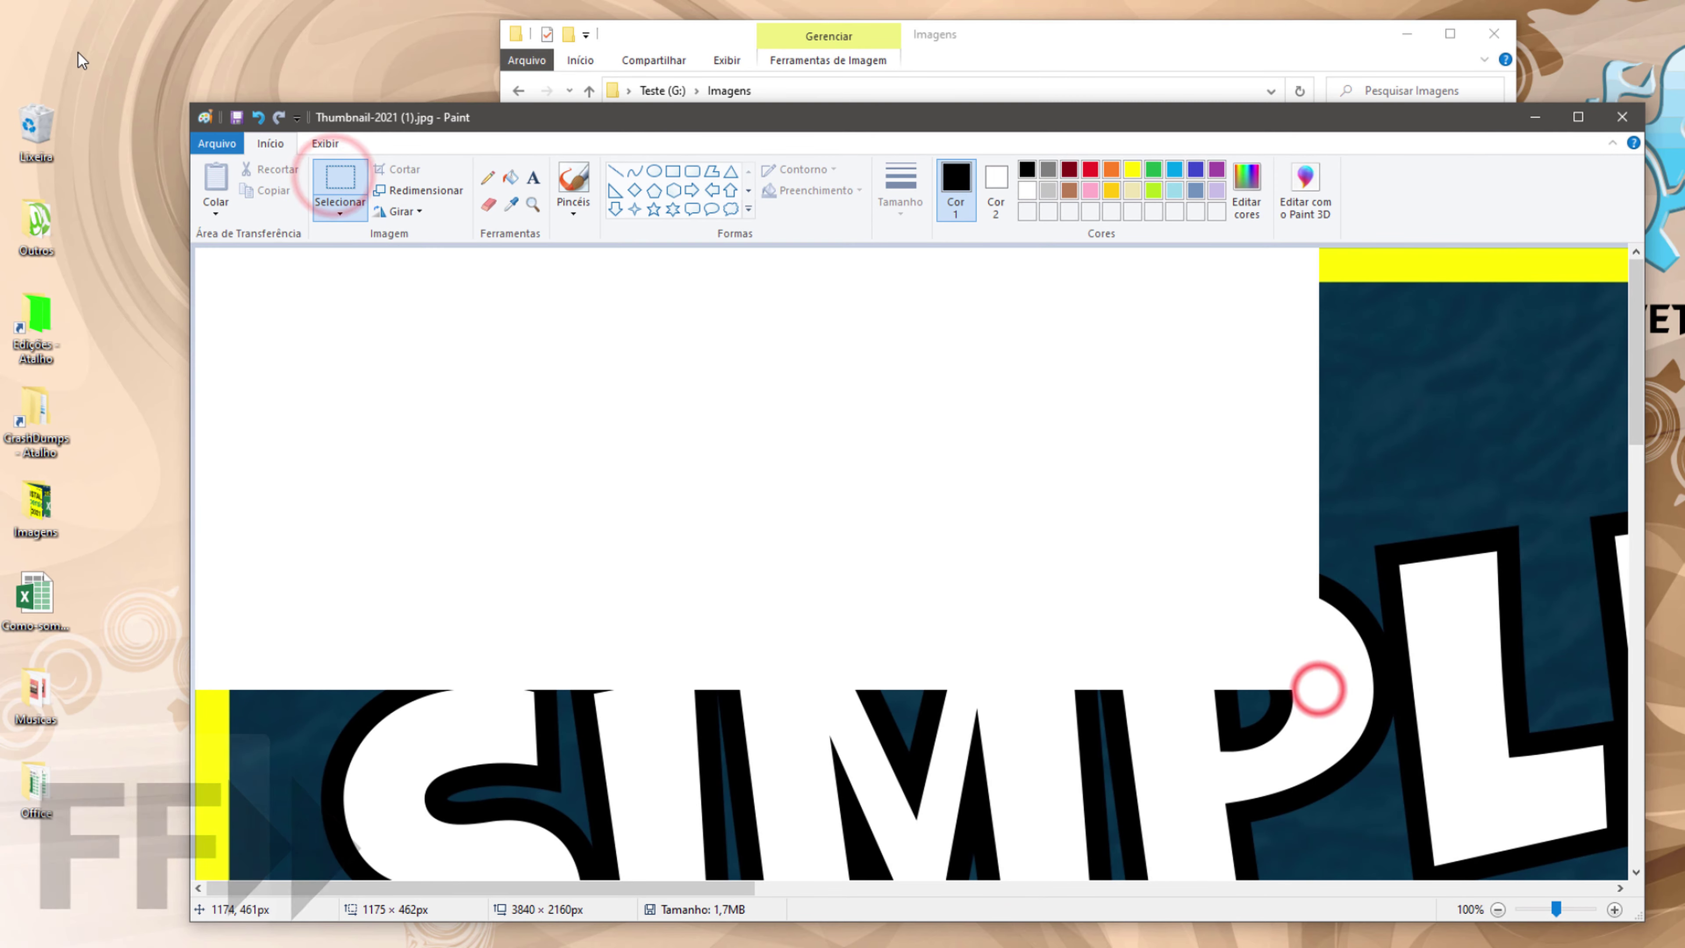
pyautogui.click(1621, 119)
pyautogui.click(848, 533)
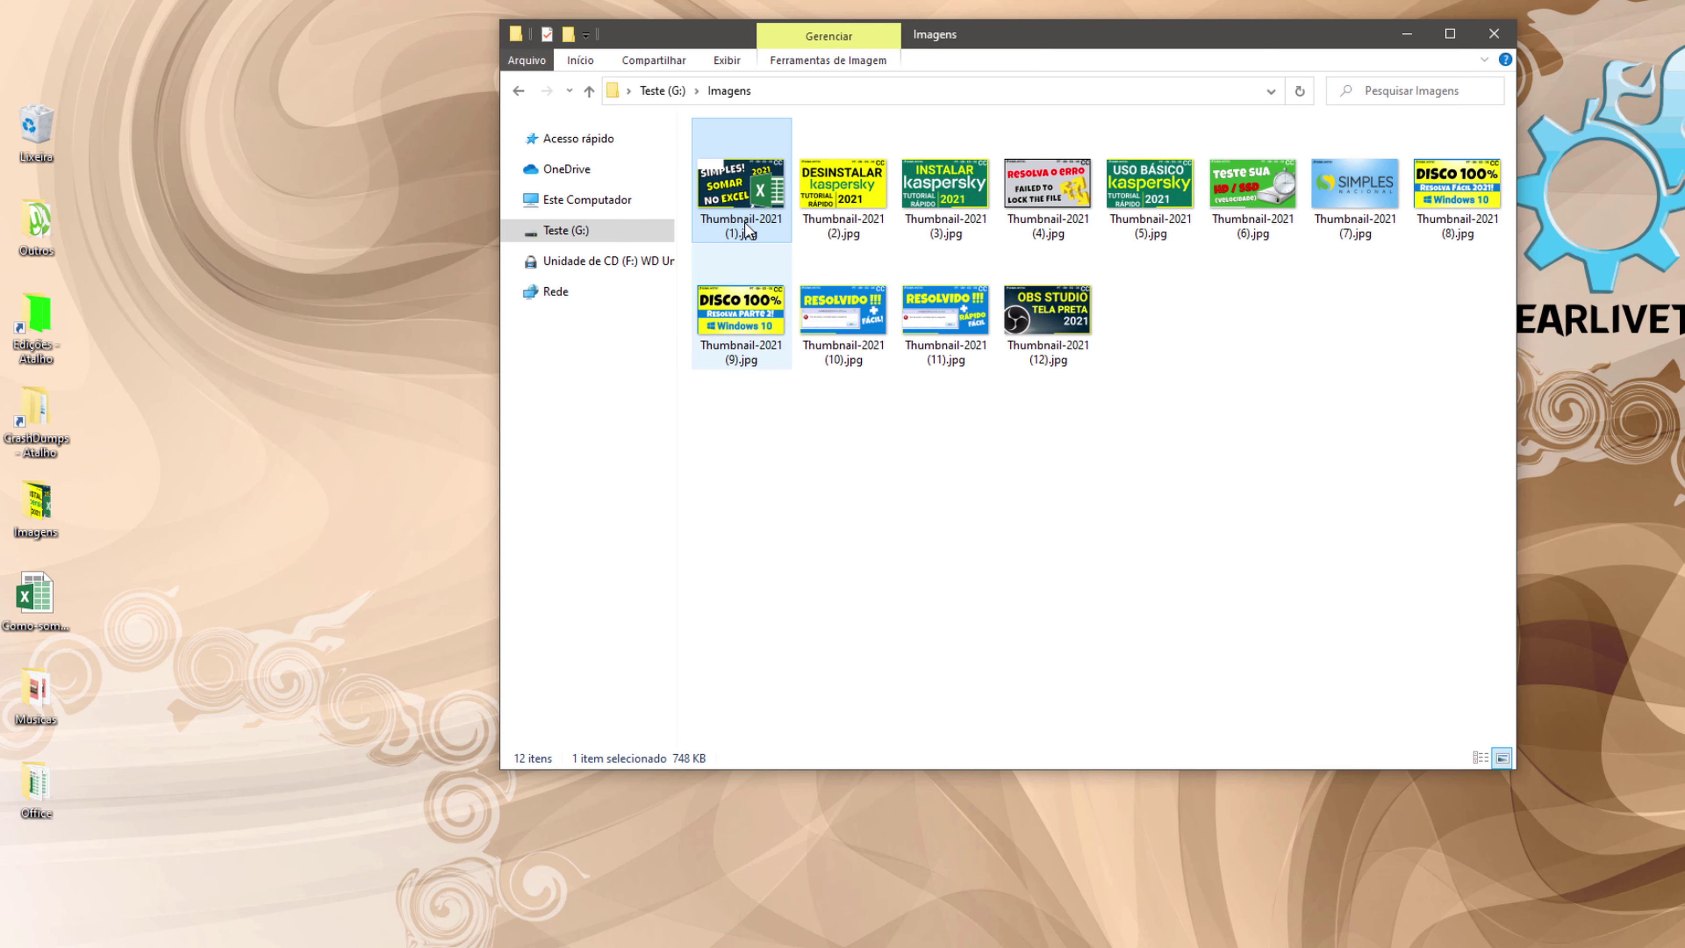
# - Open the security permissions of the Teste (G:) drive for editing
pyautogui.hotkey('alt', 'Left')
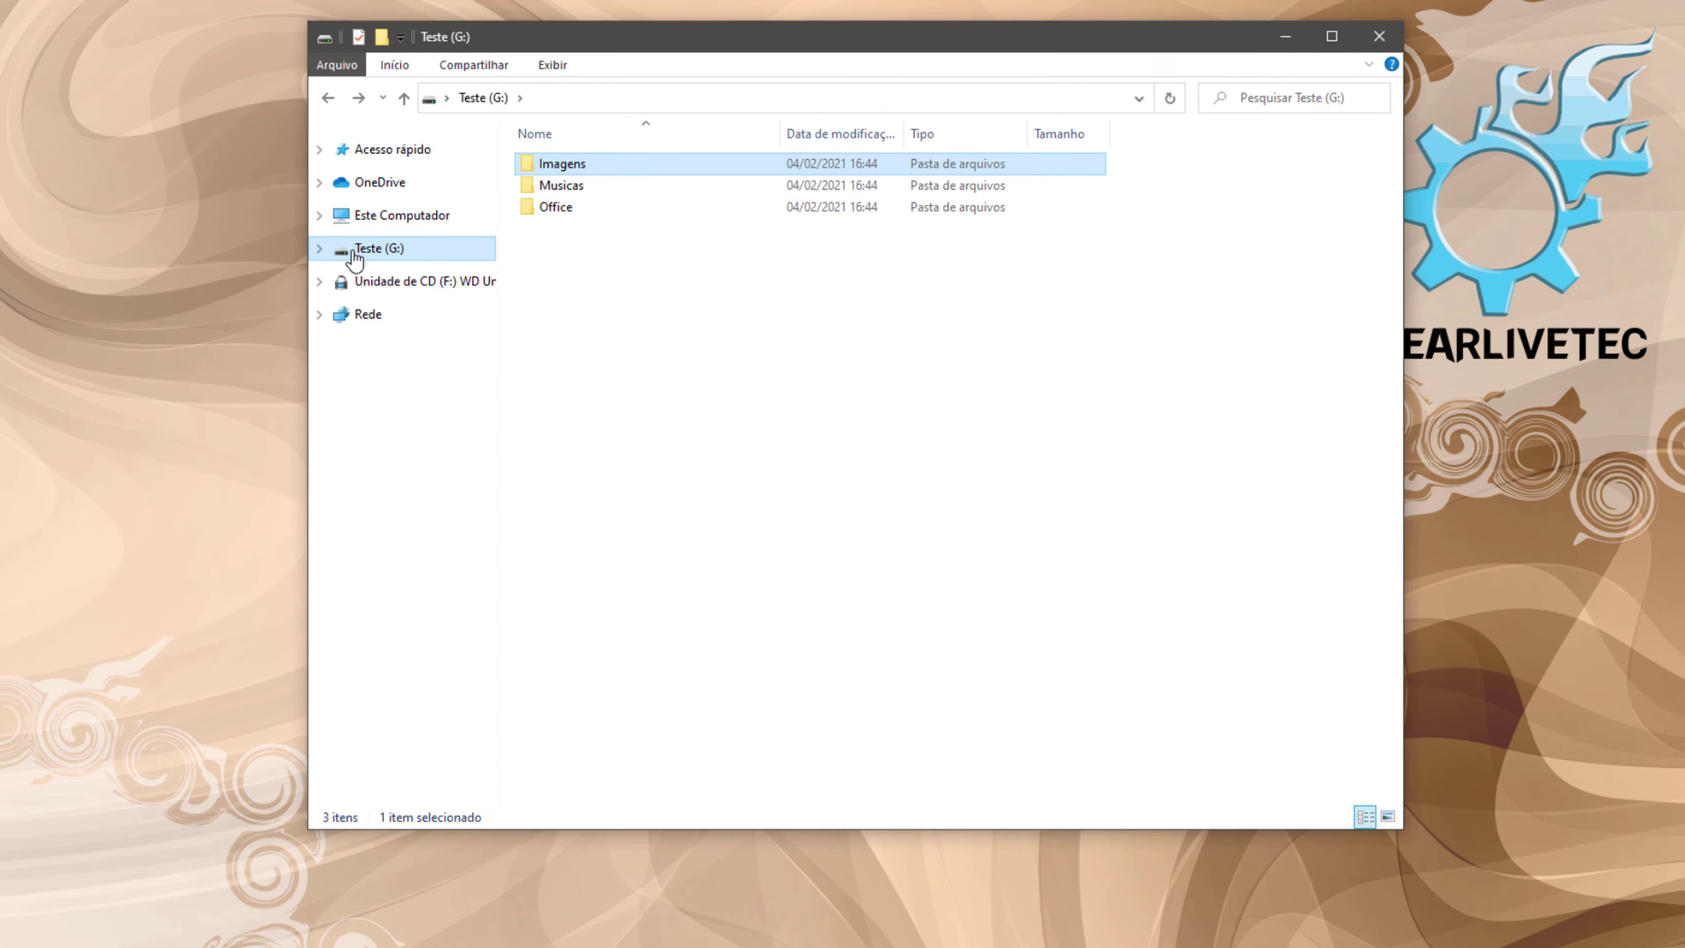
pyautogui.rightClick(539, 233)
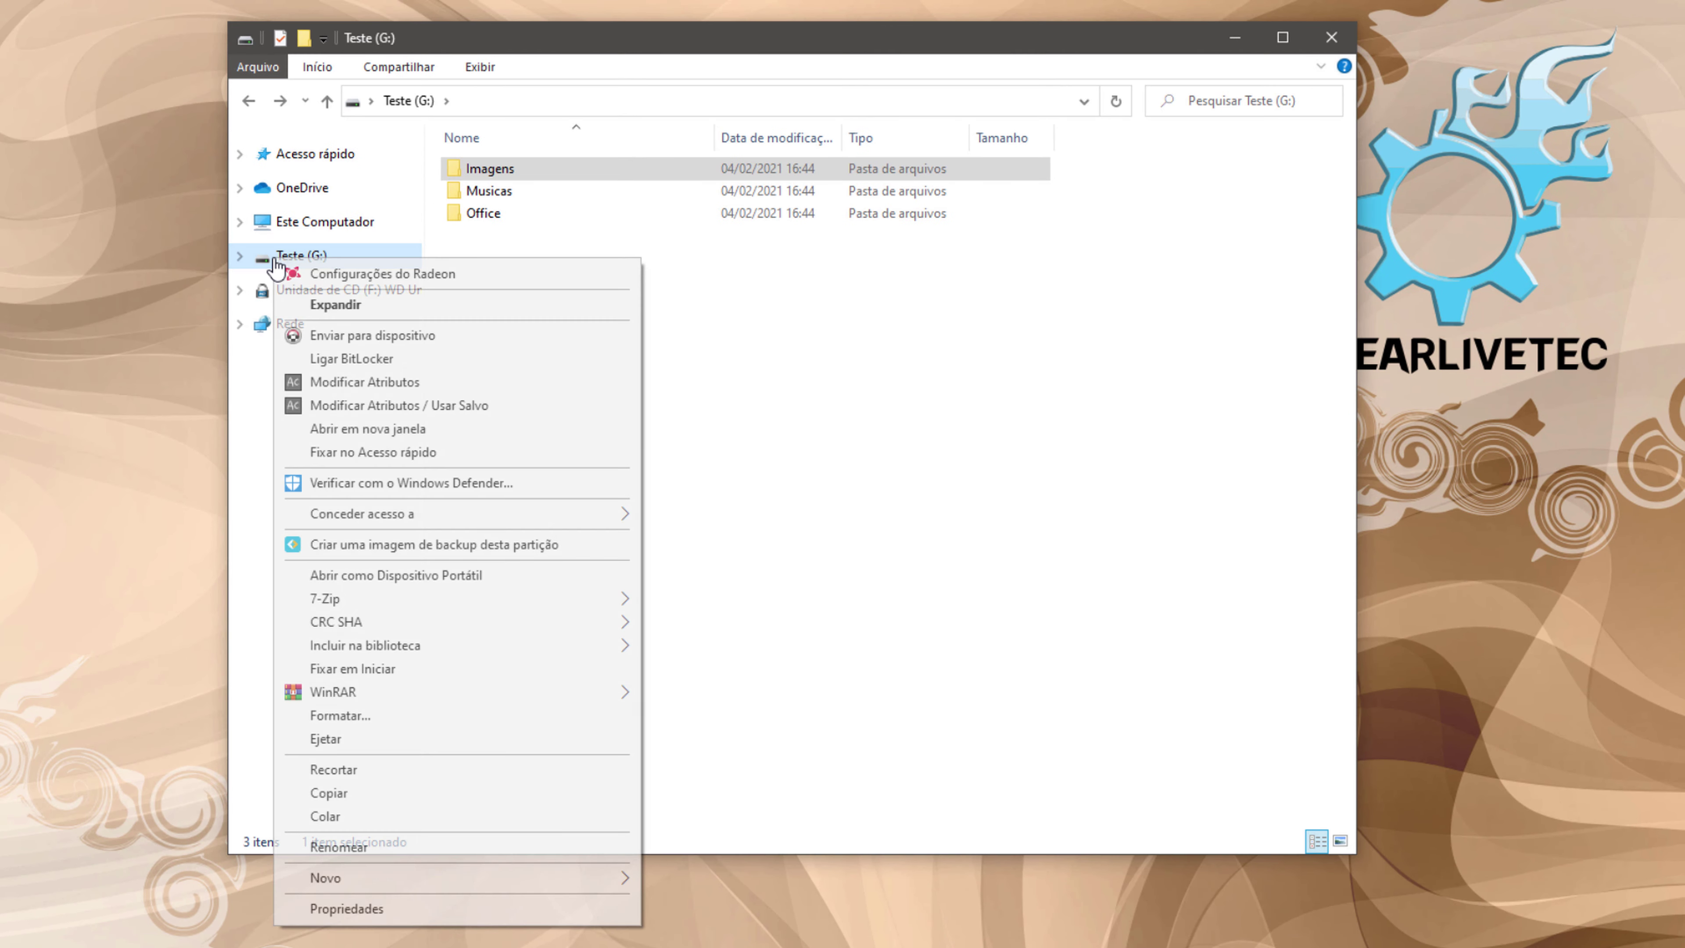
pyautogui.click(346, 909)
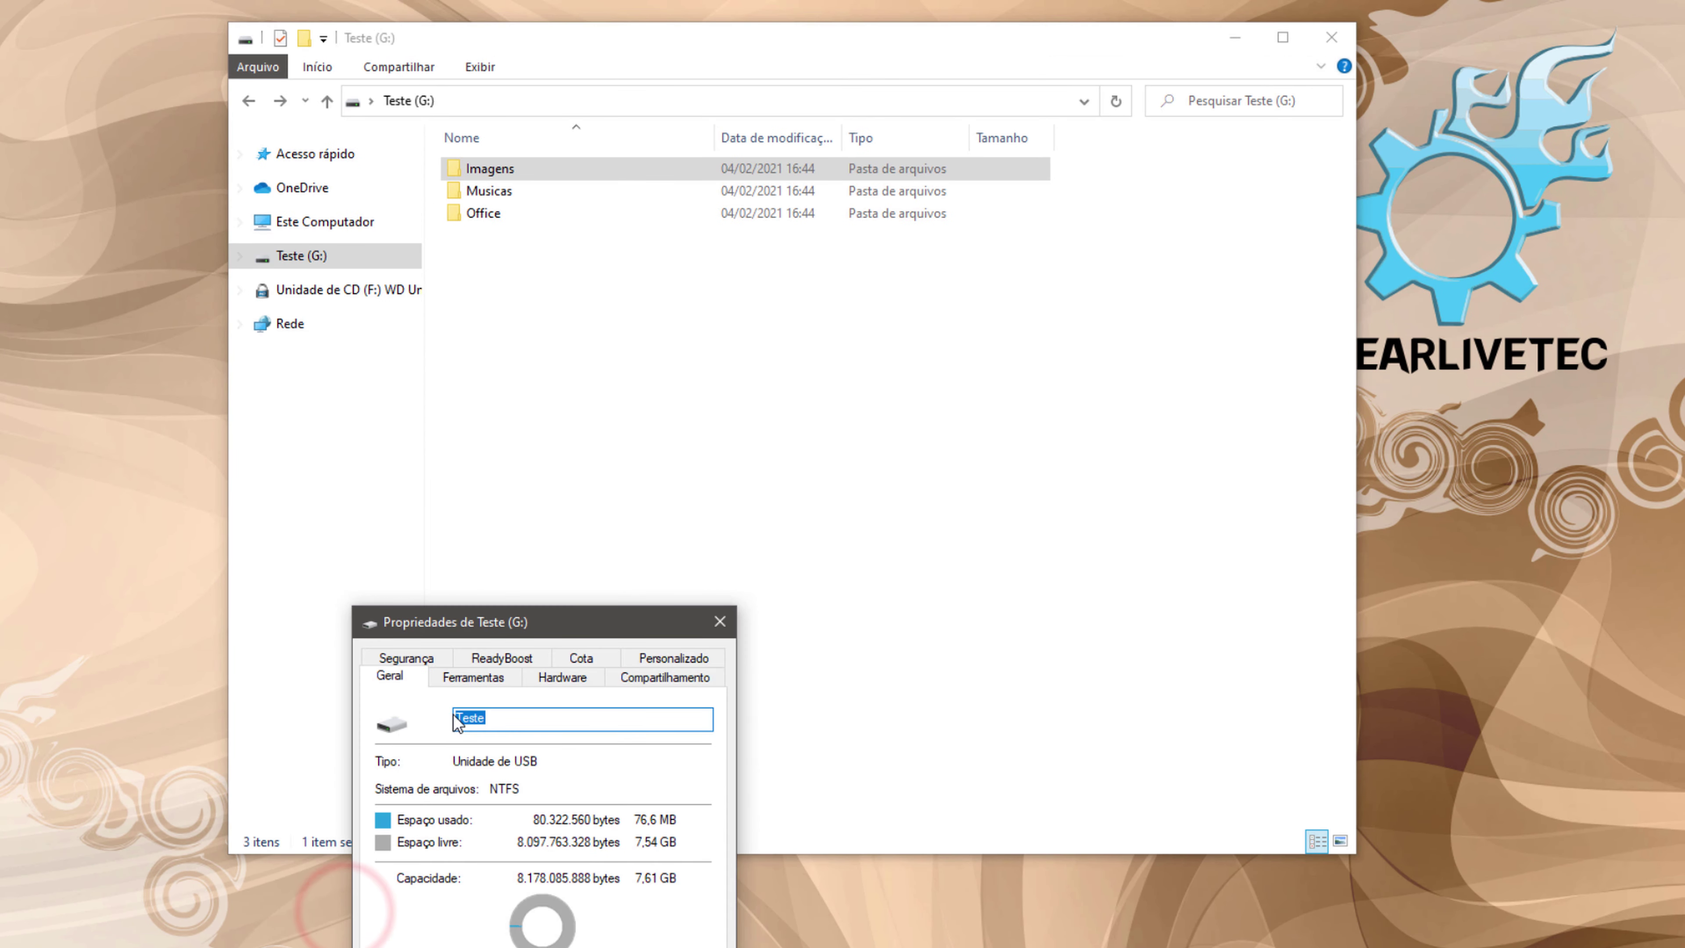
pyautogui.moveTo(509, 732); pyautogui.dragTo(593, 332)
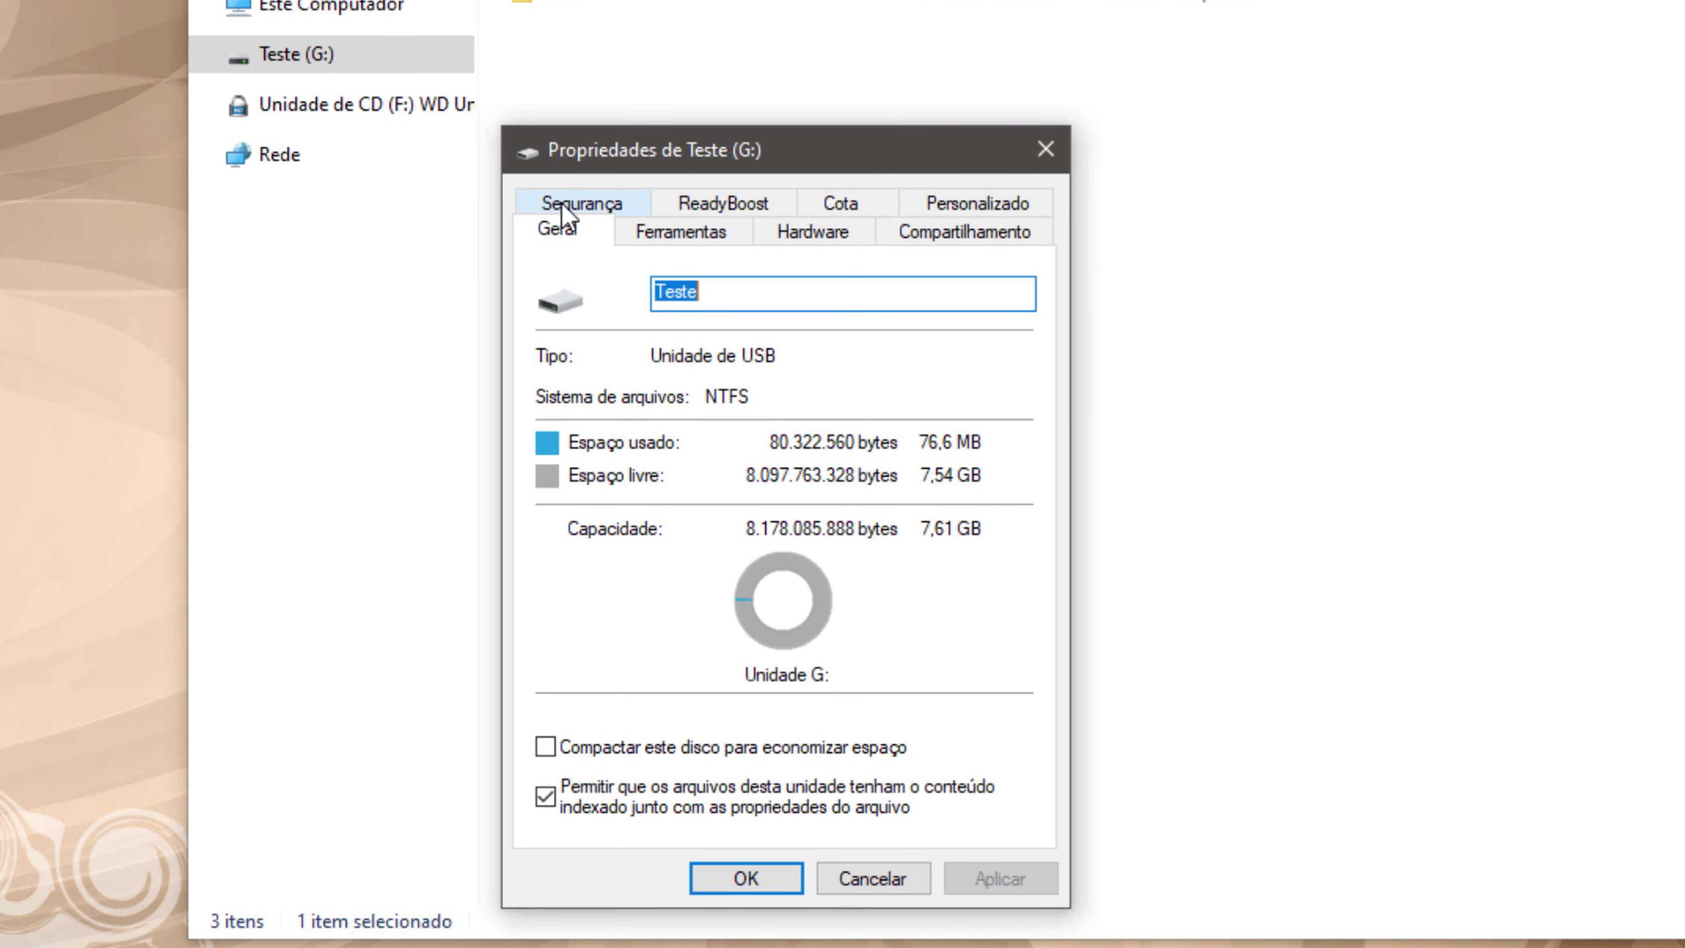
pyautogui.click(561, 206)
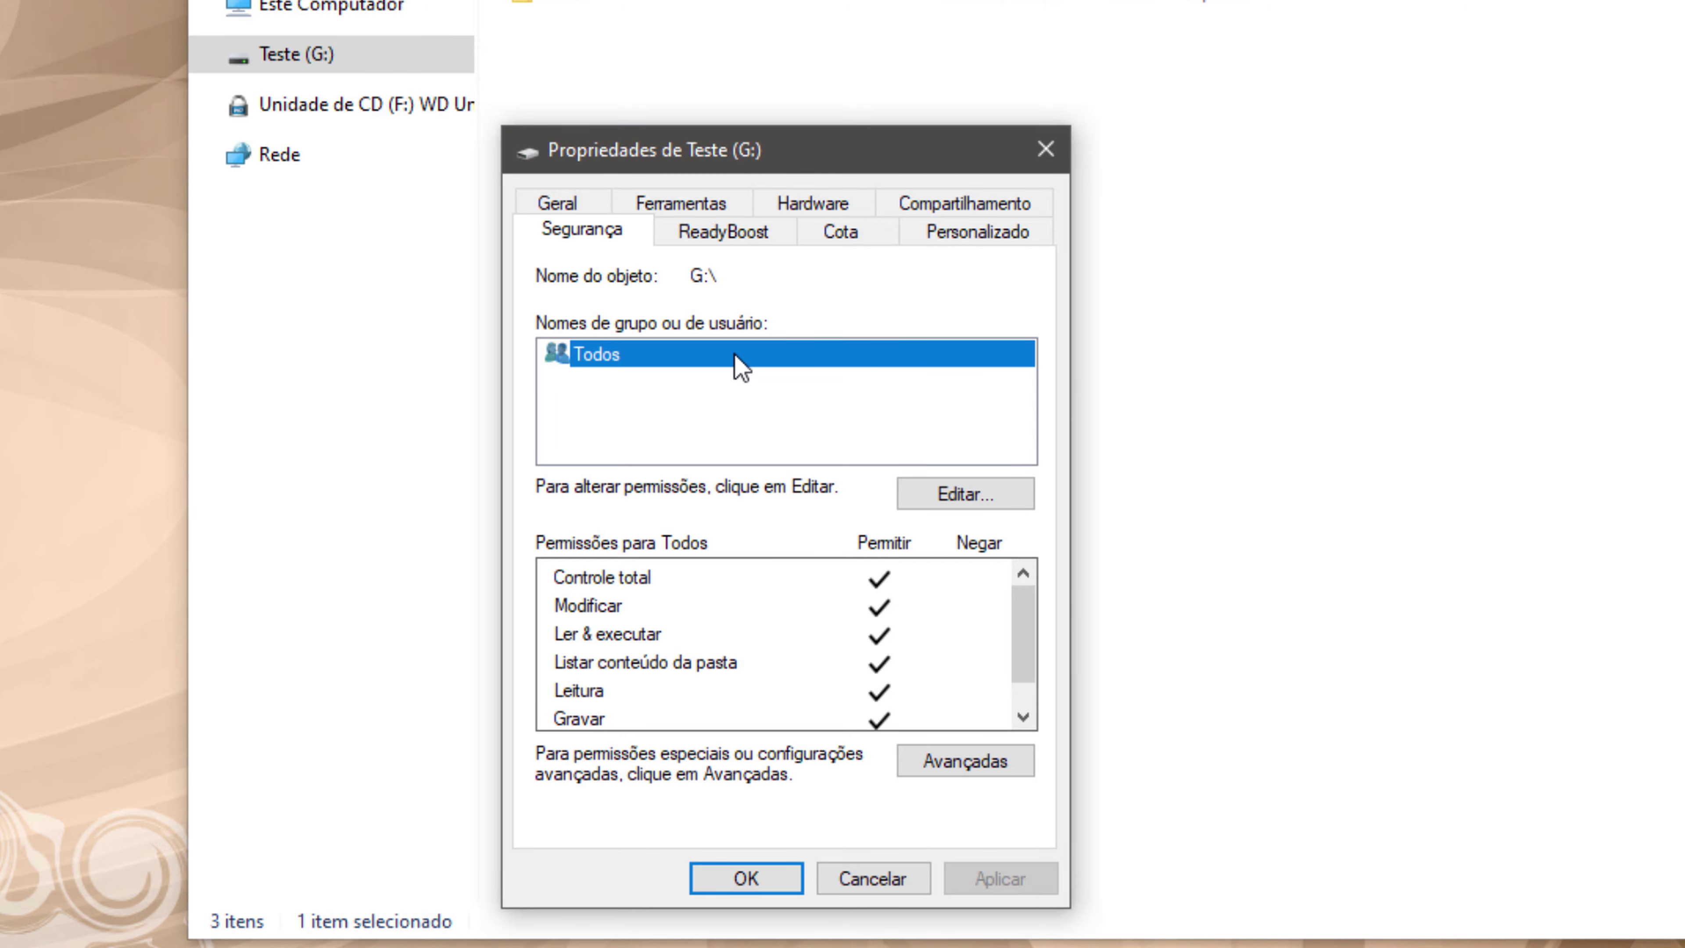
pyautogui.click(998, 495)
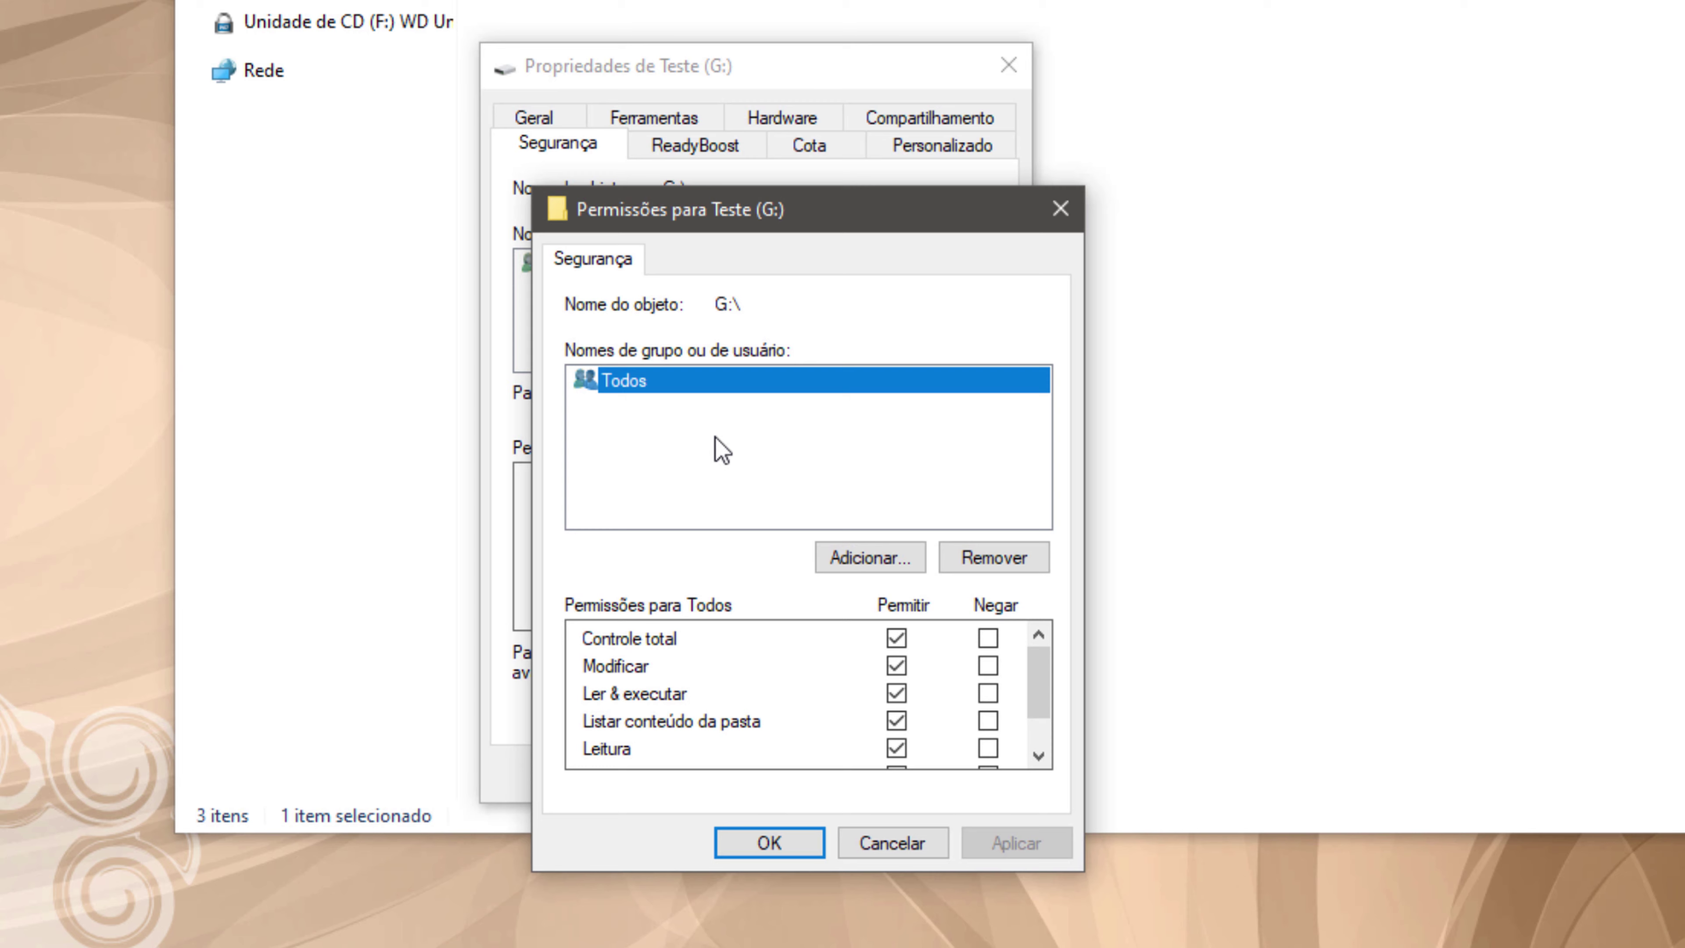
# - Remove the allowed Controle total, Modificar and Gravar permissions from the Todos group and apply the change, continuing past any access error
pyautogui.click(895, 638)
pyautogui.click(896, 665)
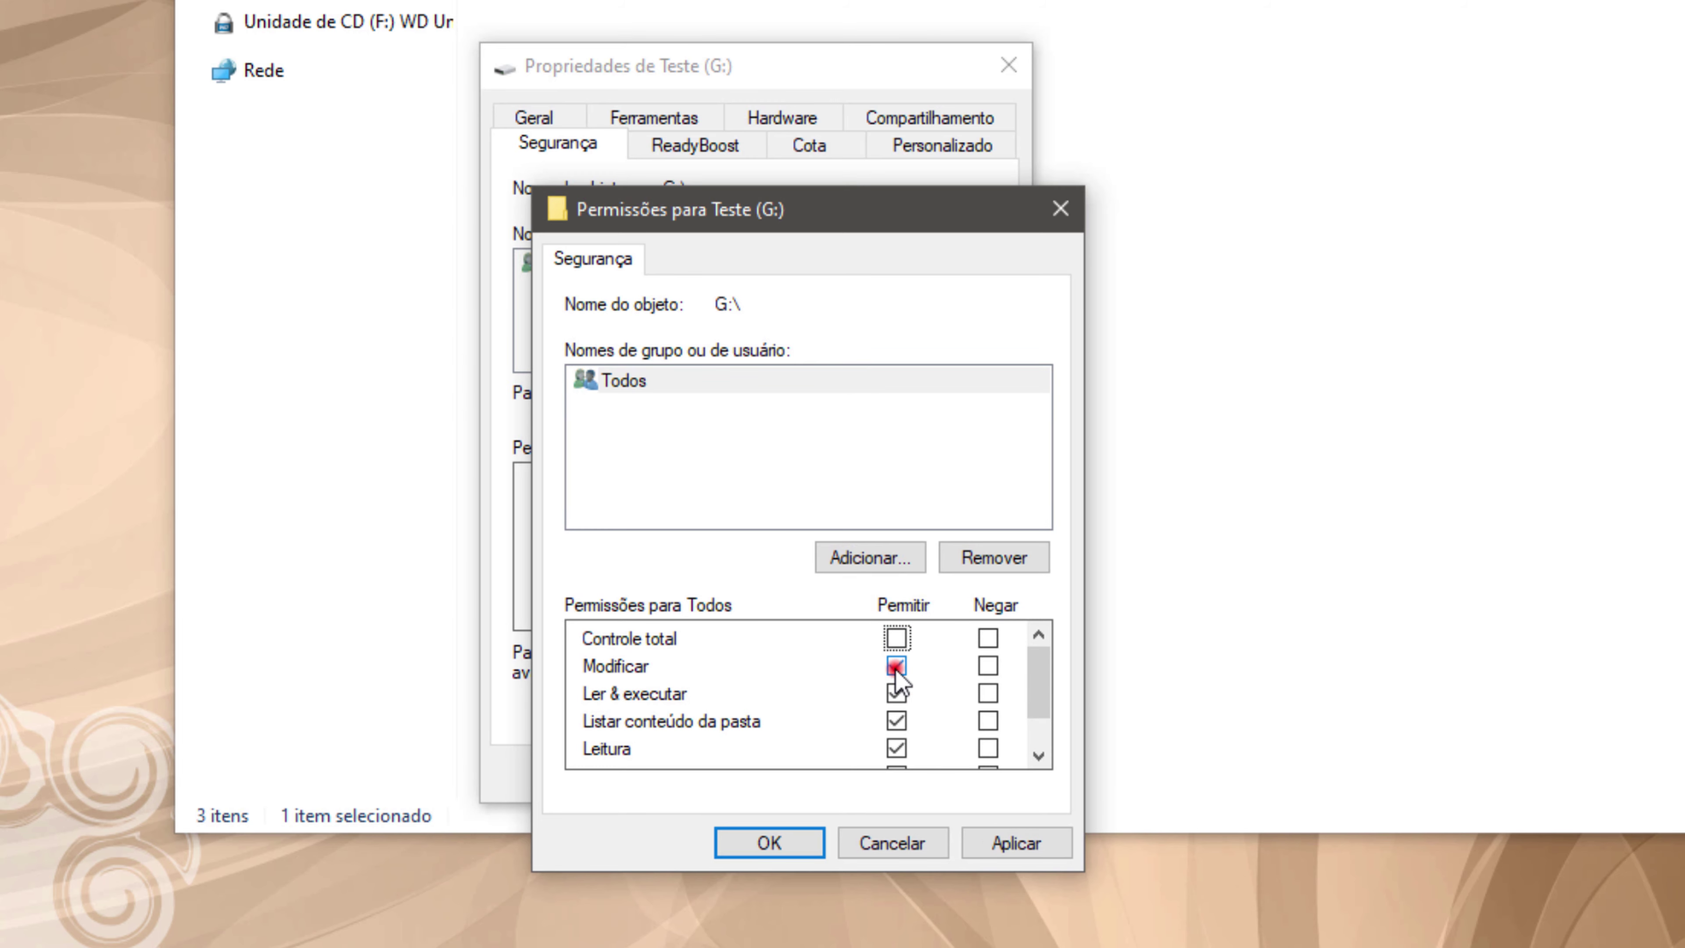
pyautogui.moveTo(1040, 657); pyautogui.dragTo(1038, 717)
pyautogui.click(896, 724)
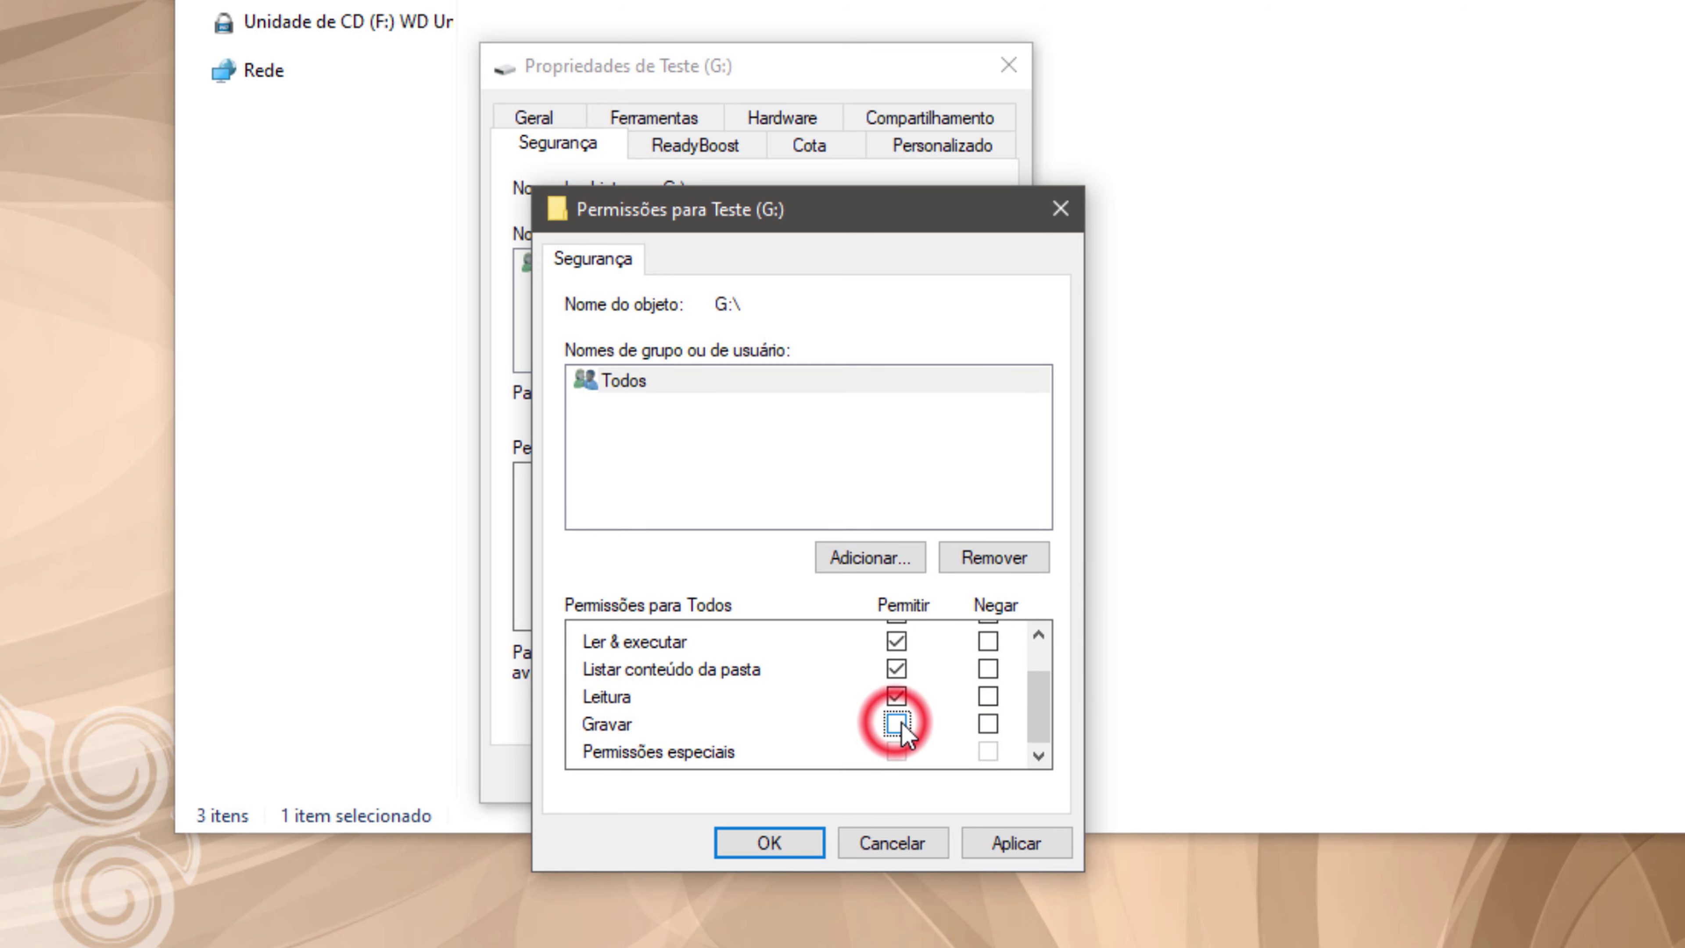
pyautogui.click(1015, 843)
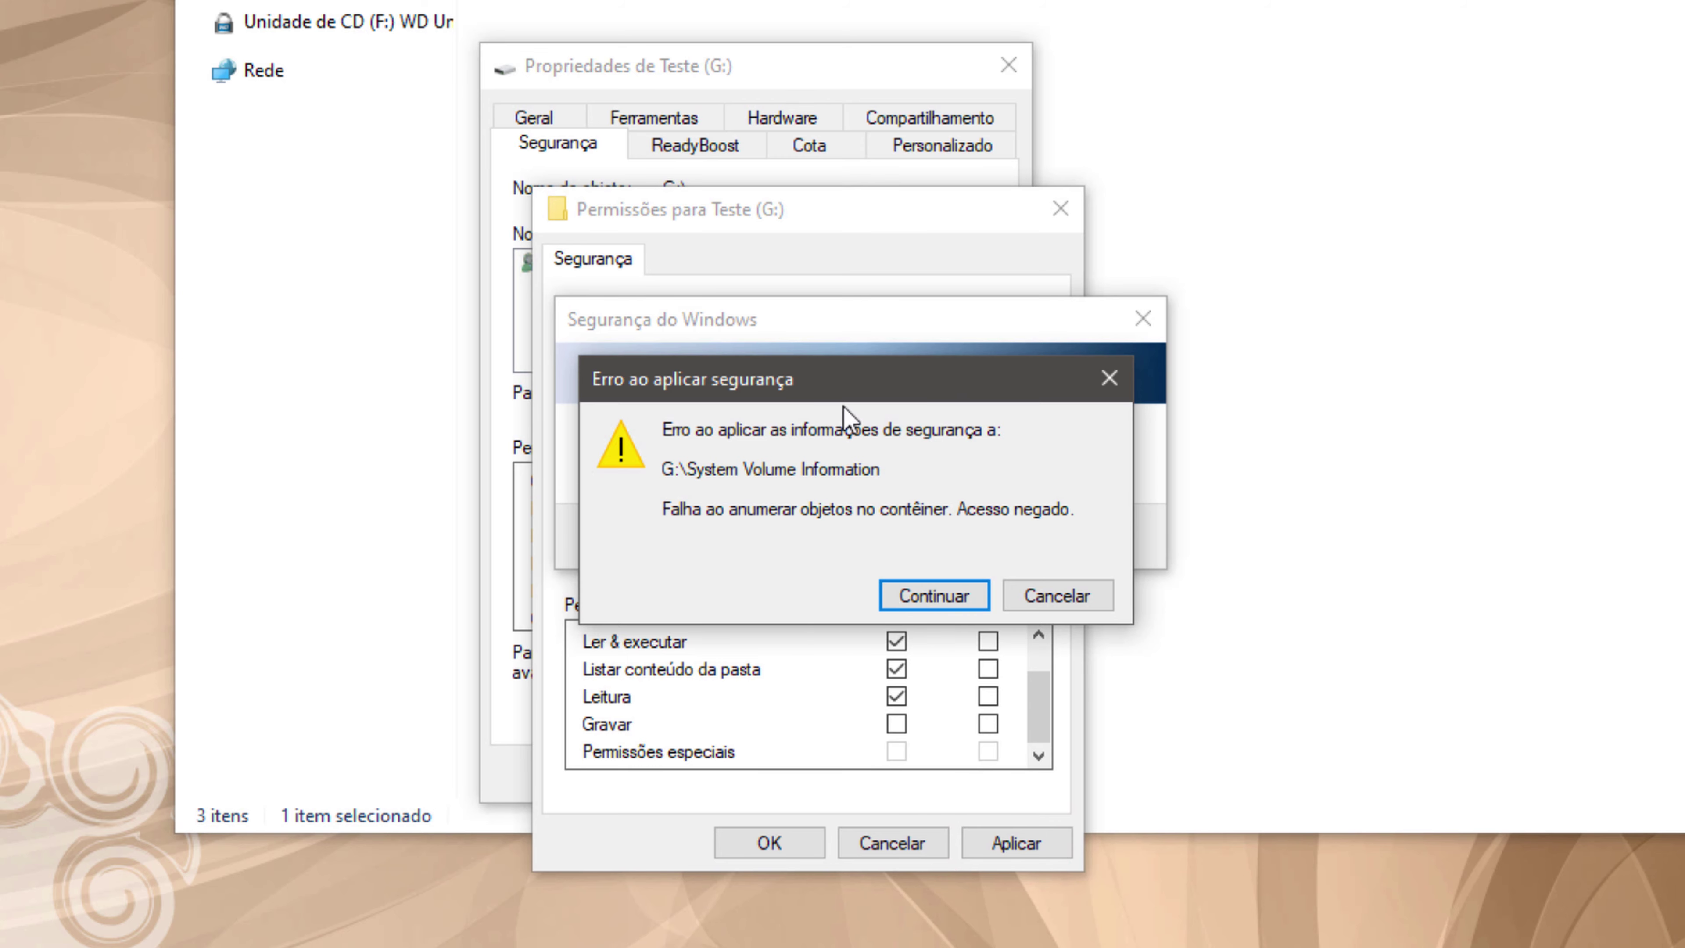
pyautogui.click(943, 595)
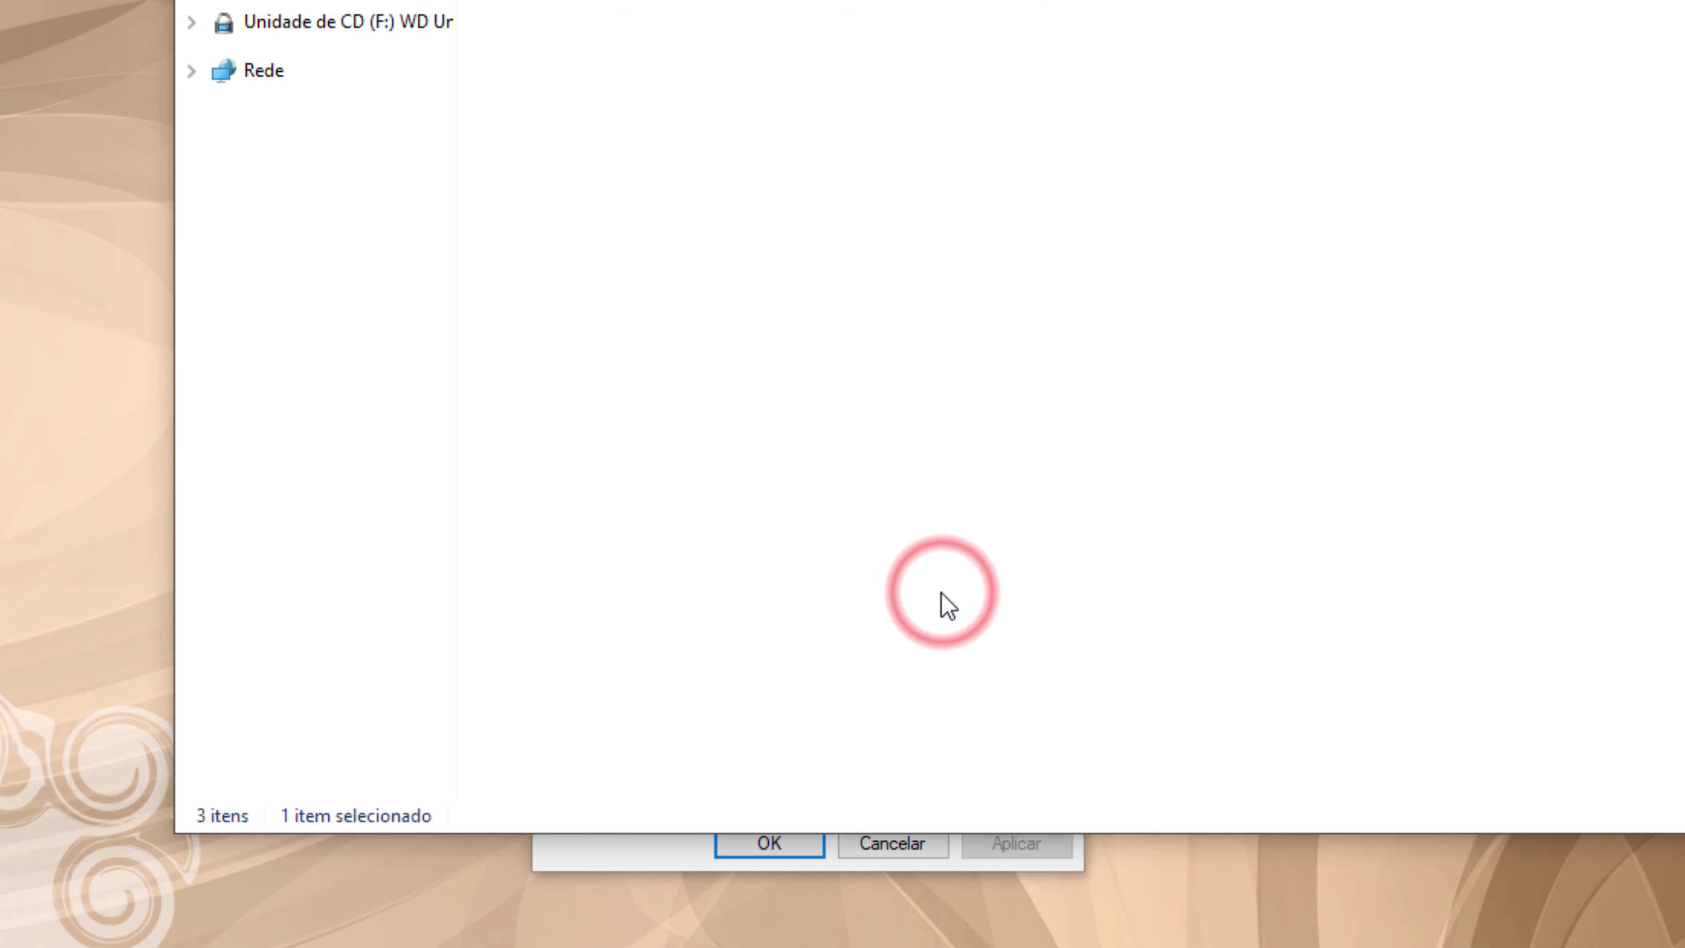
pyautogui.click(651, 852)
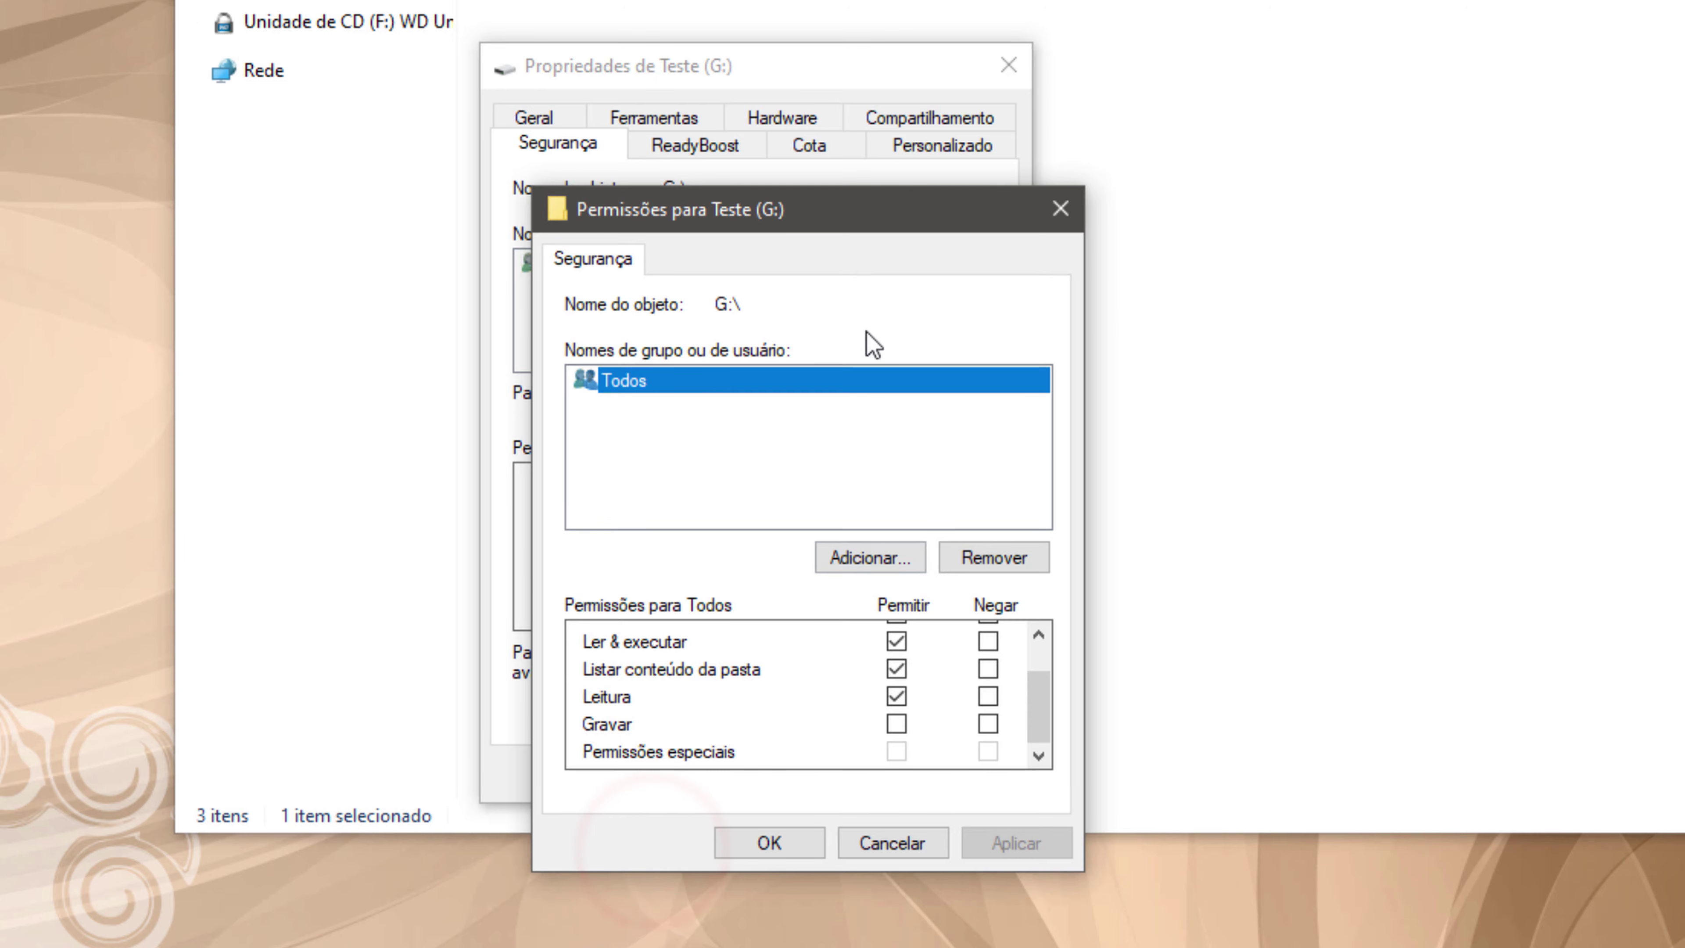
pyautogui.click(762, 845)
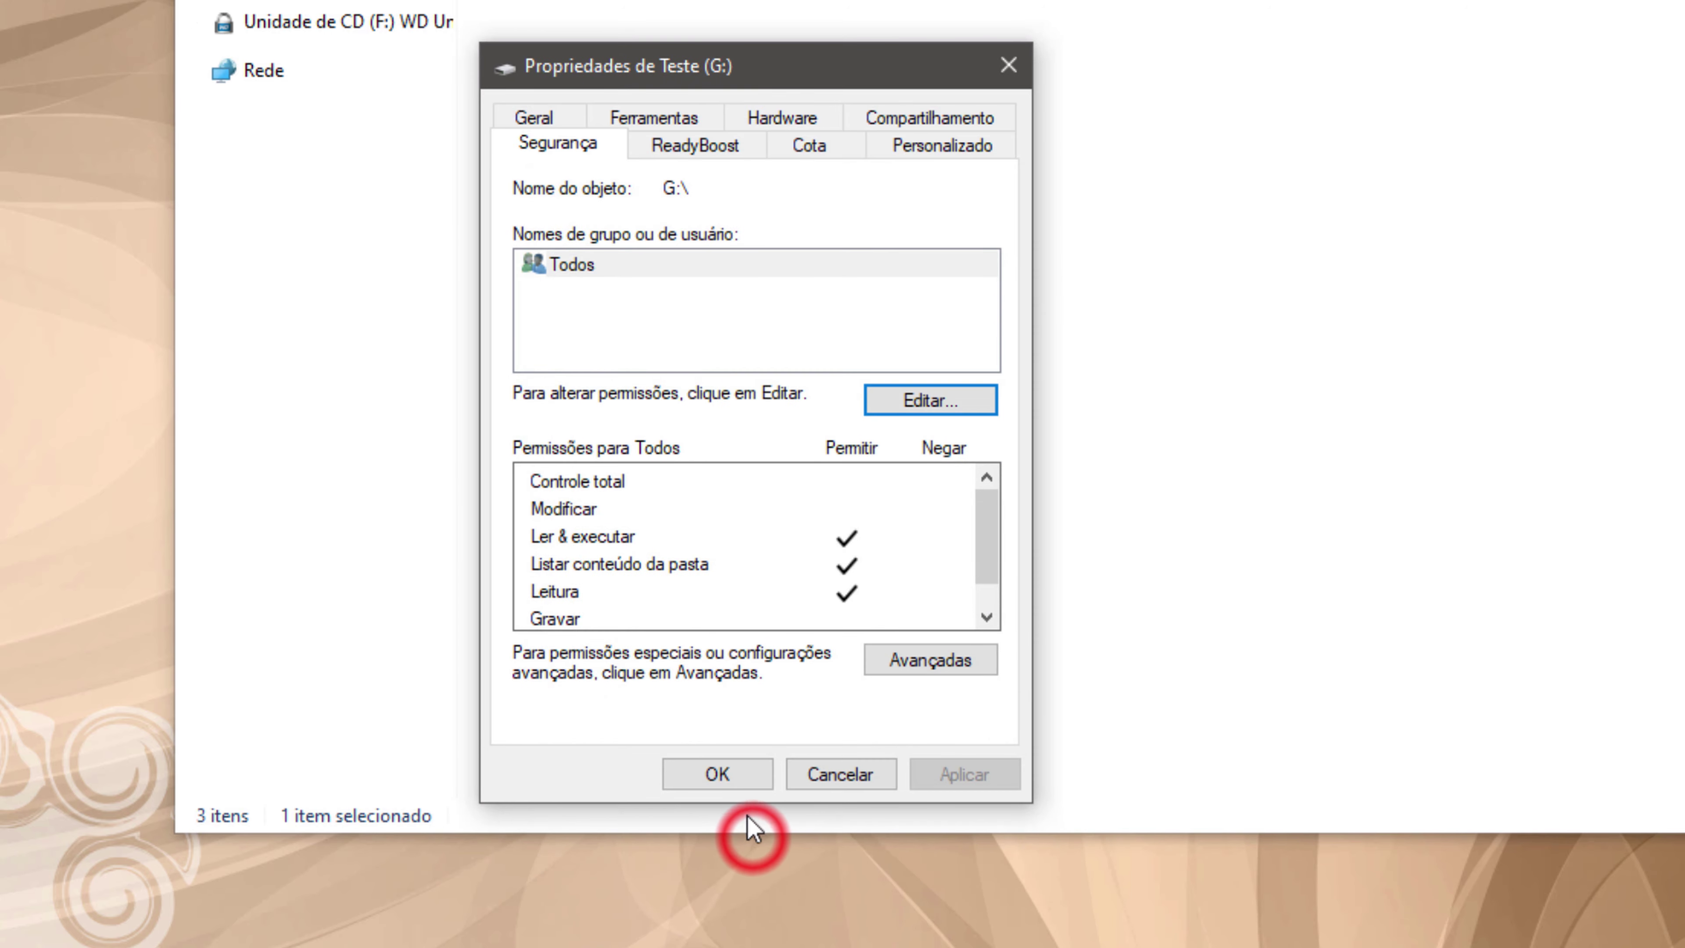
pyautogui.click(715, 777)
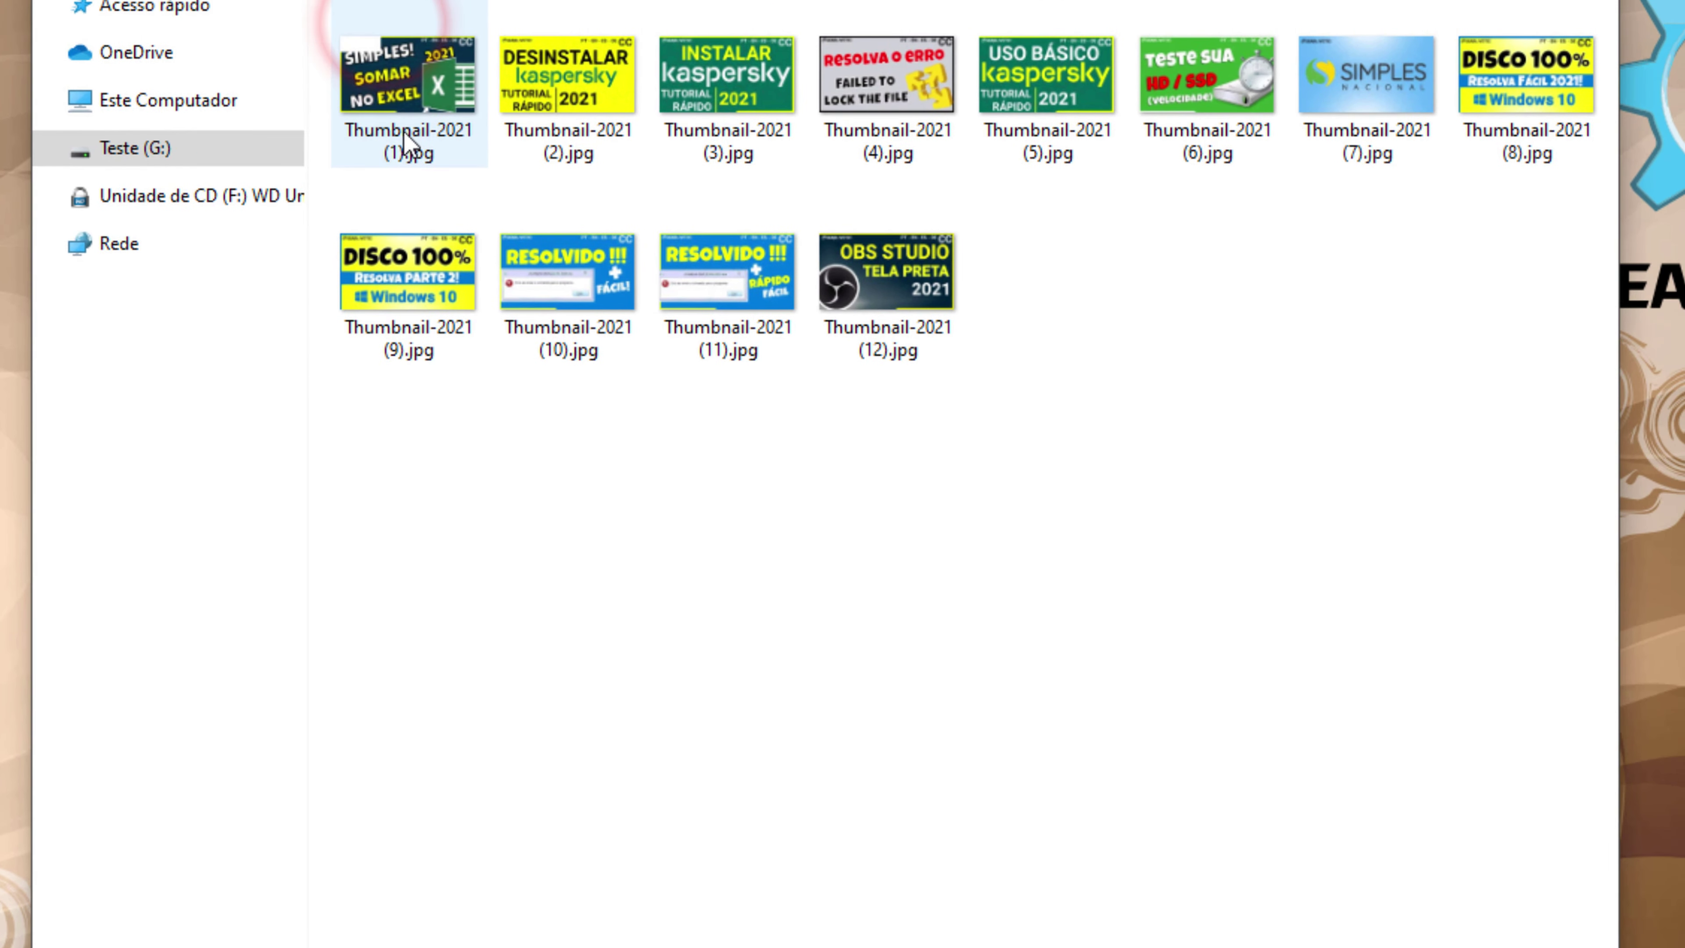
# - Try to rename Thumbnail-2021 (2).jpg in the Imagens folder as "etc etc etc.jpg"
pyautogui.click(576, 133)
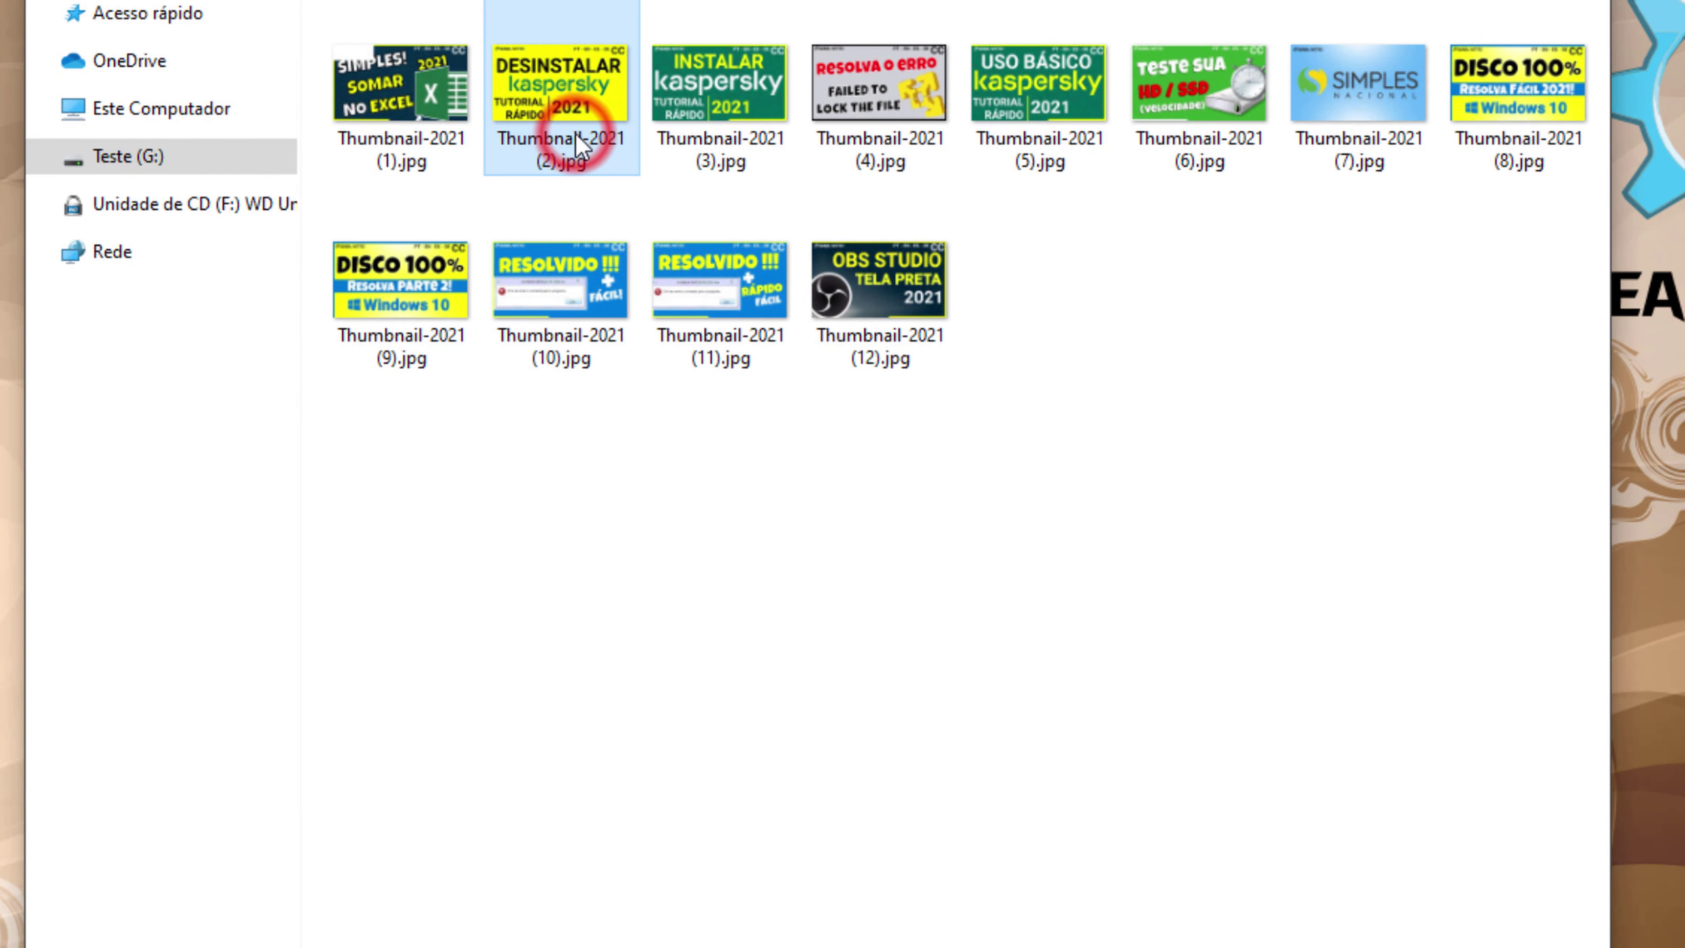
pyautogui.click(575, 136)
pyautogui.write('etc etc etc.jpg')
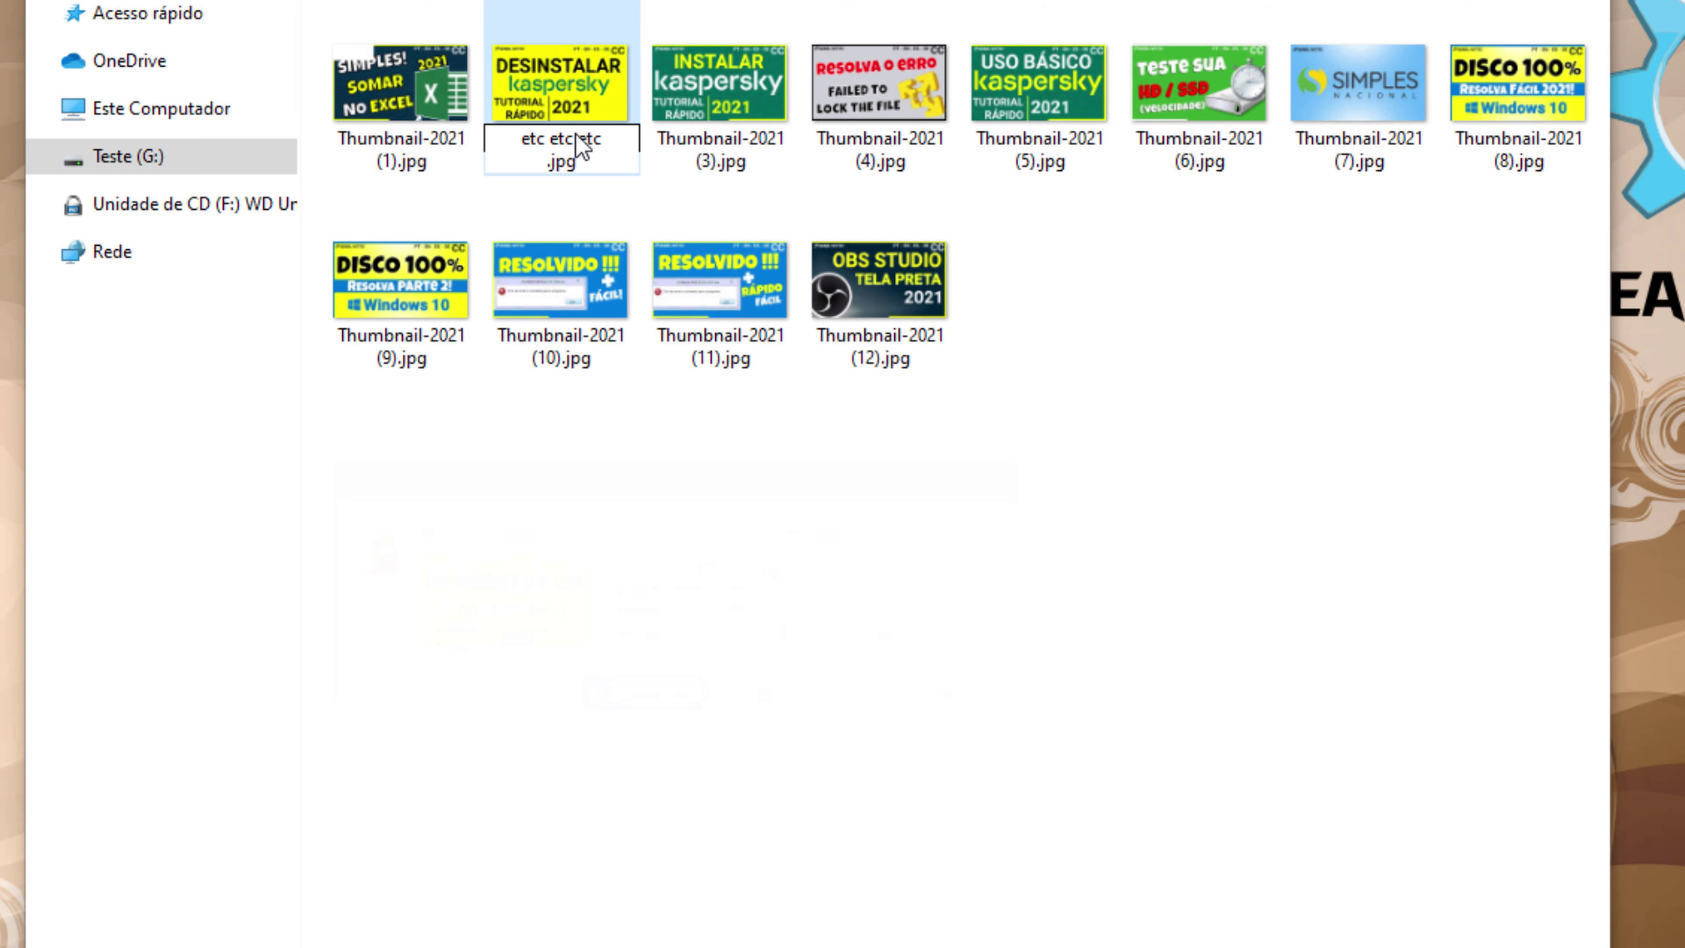
pyautogui.press('Return')
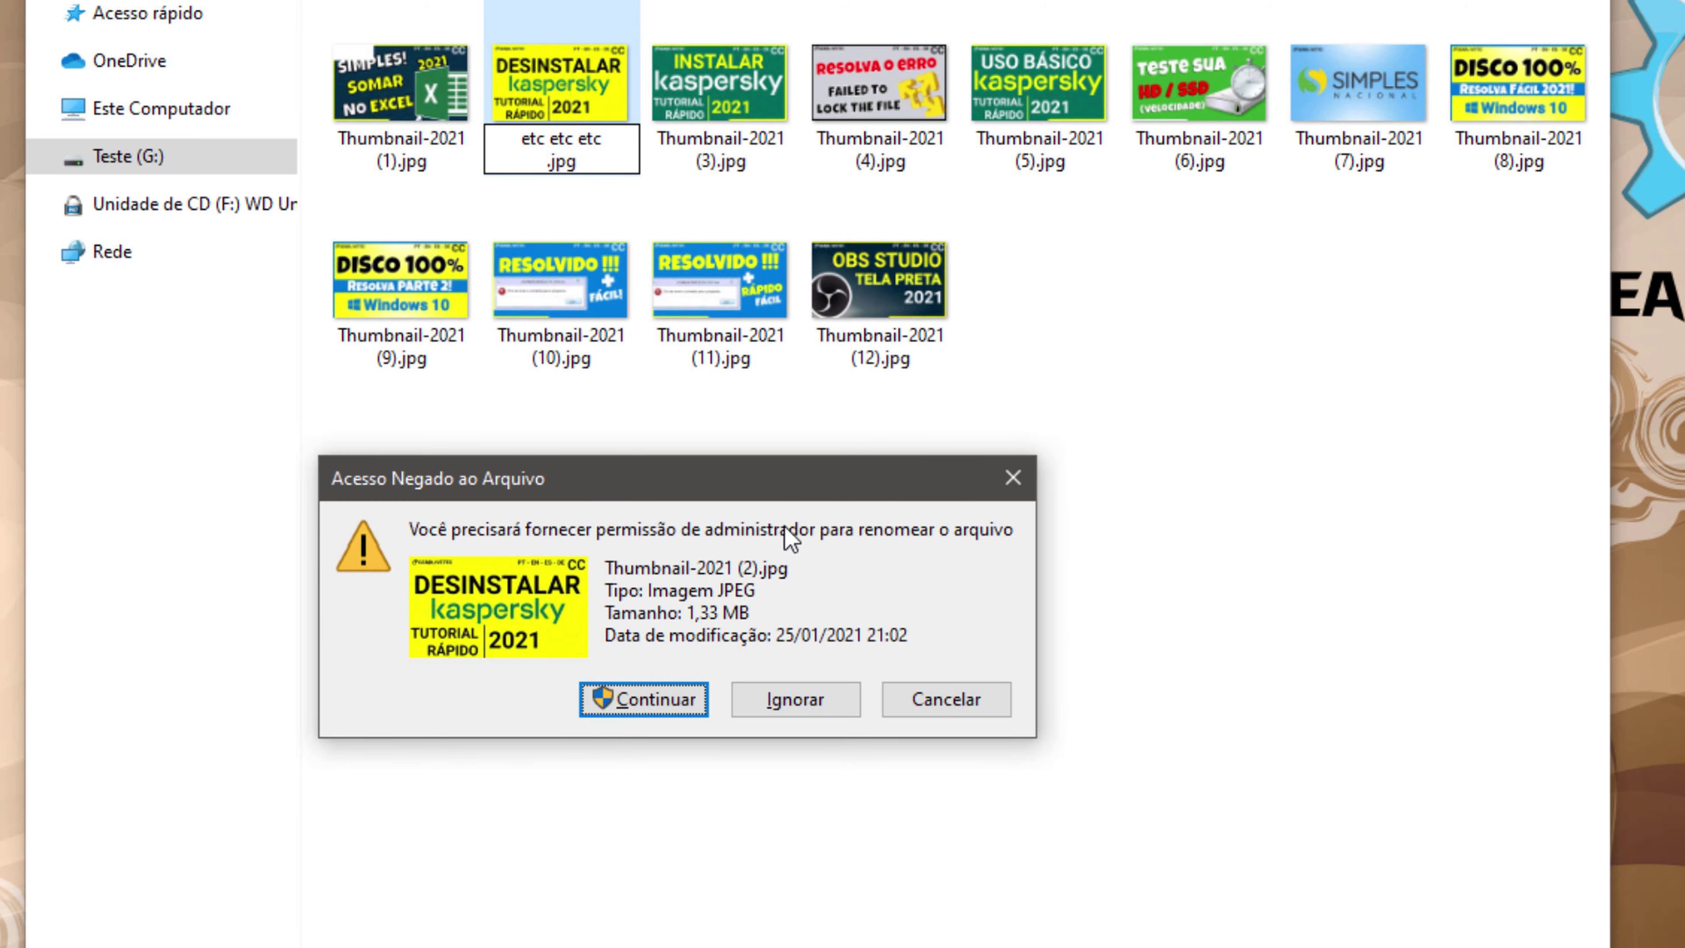
pyautogui.click(653, 701)
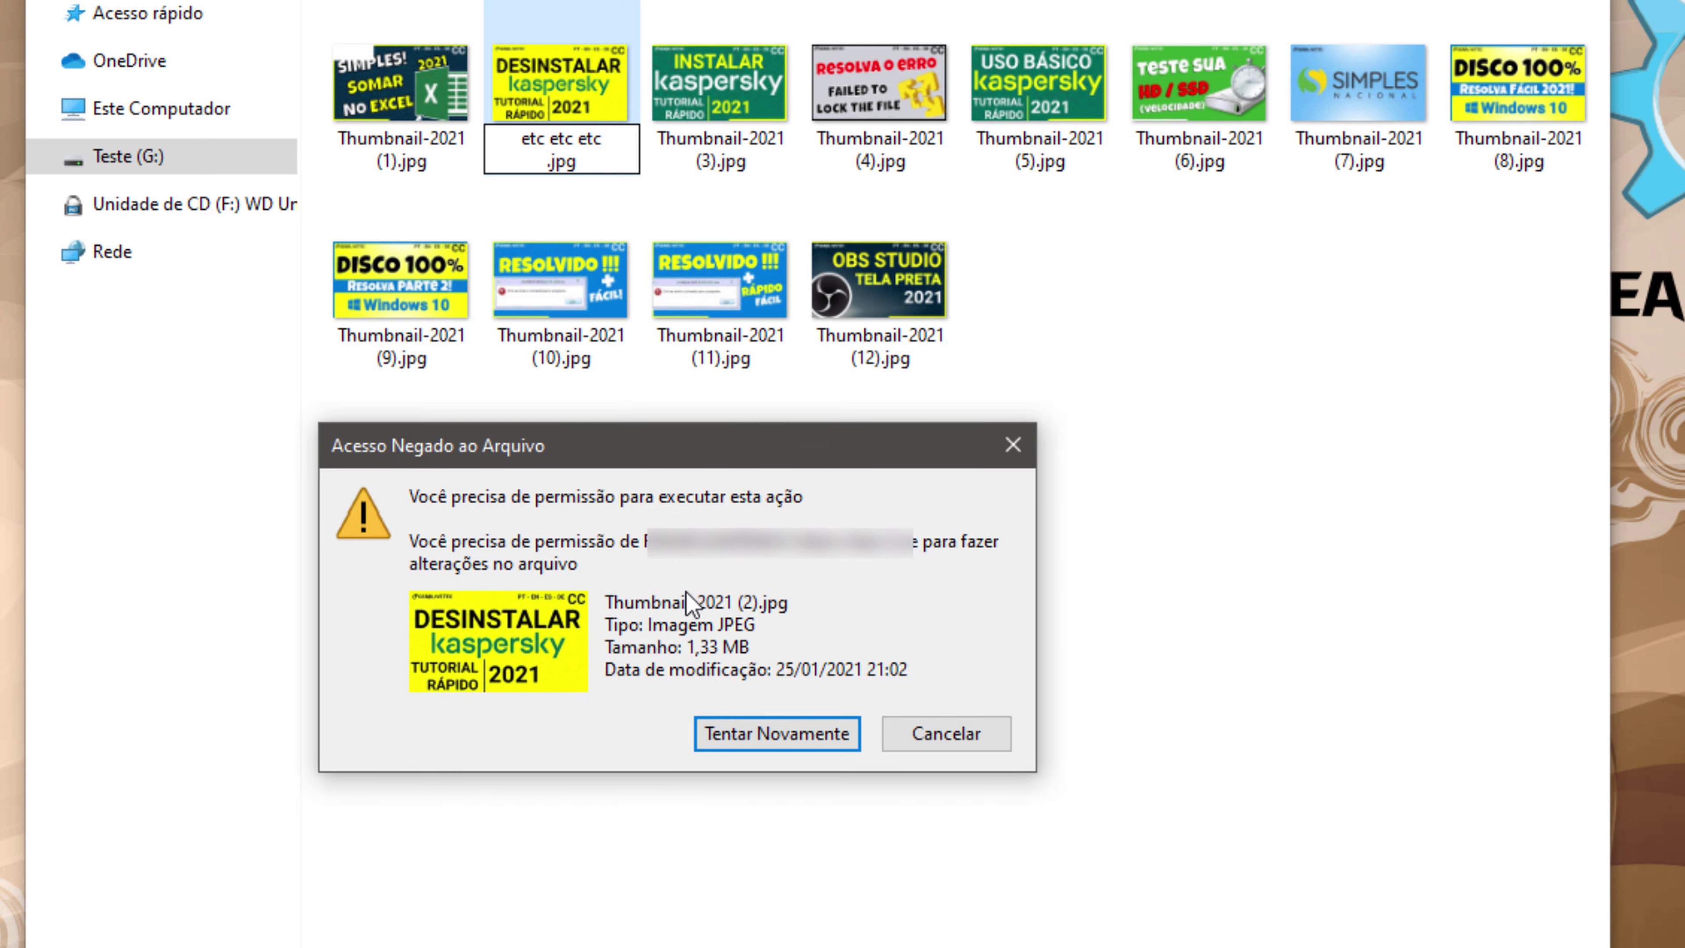
pyautogui.click(974, 733)
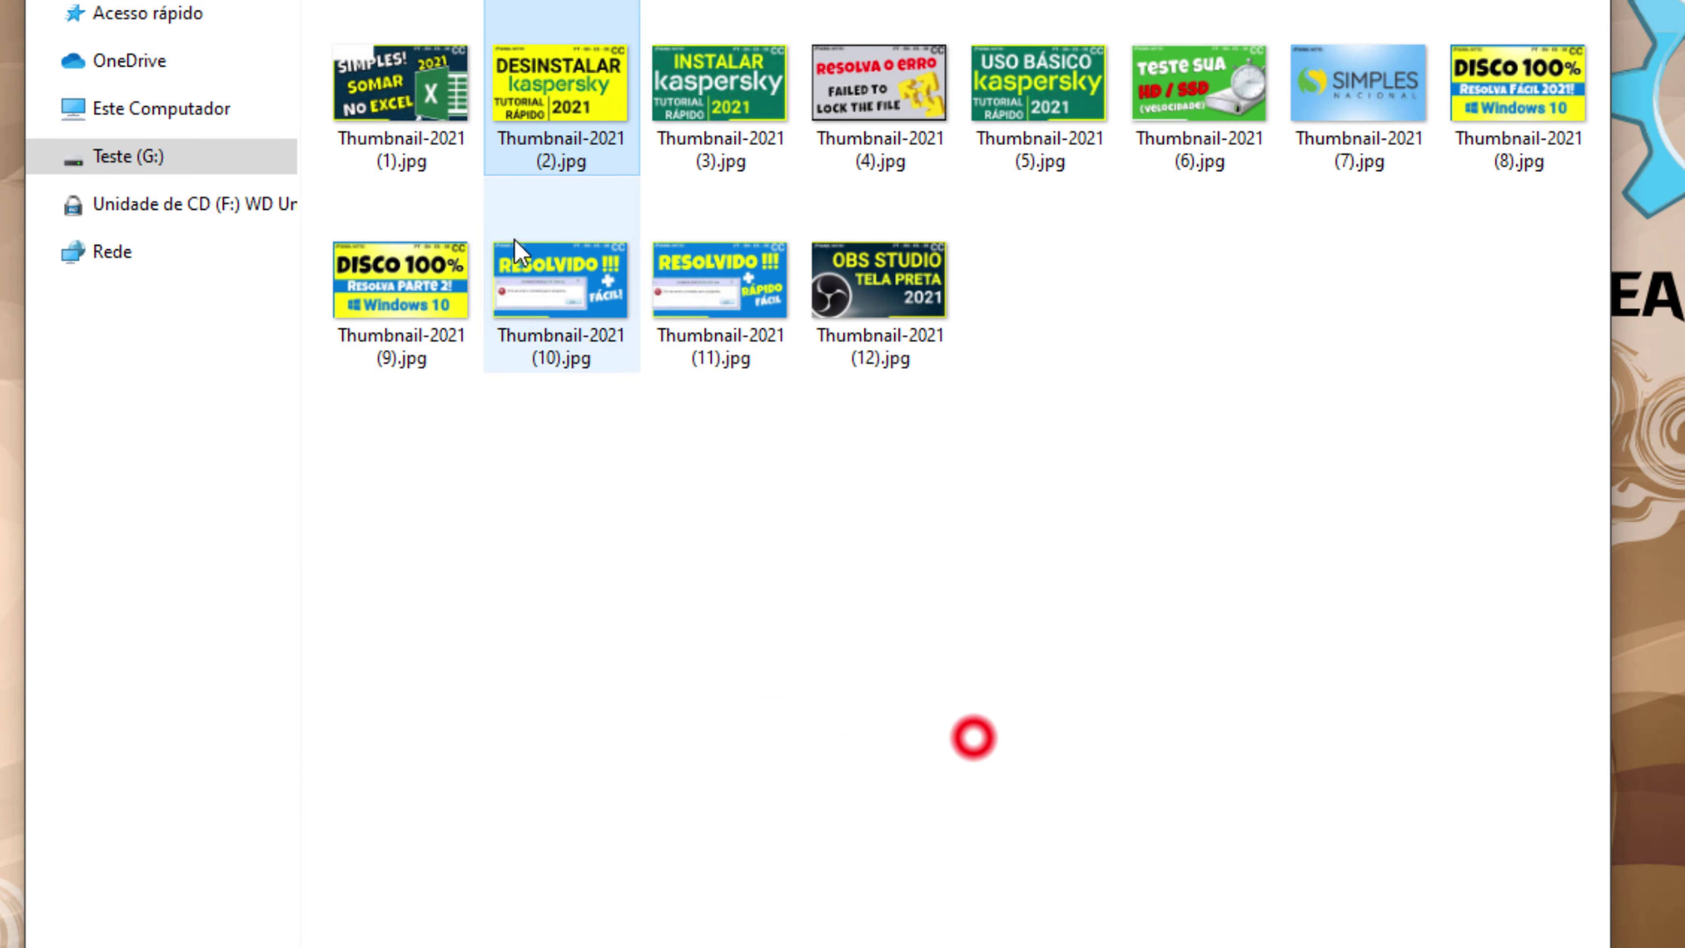
# - Try to save black brush scribbles over the blank area of Thumbnail-2021 (1).jpg in Paint, and close the picture without saving
pyautogui.rightClick(385, 54)
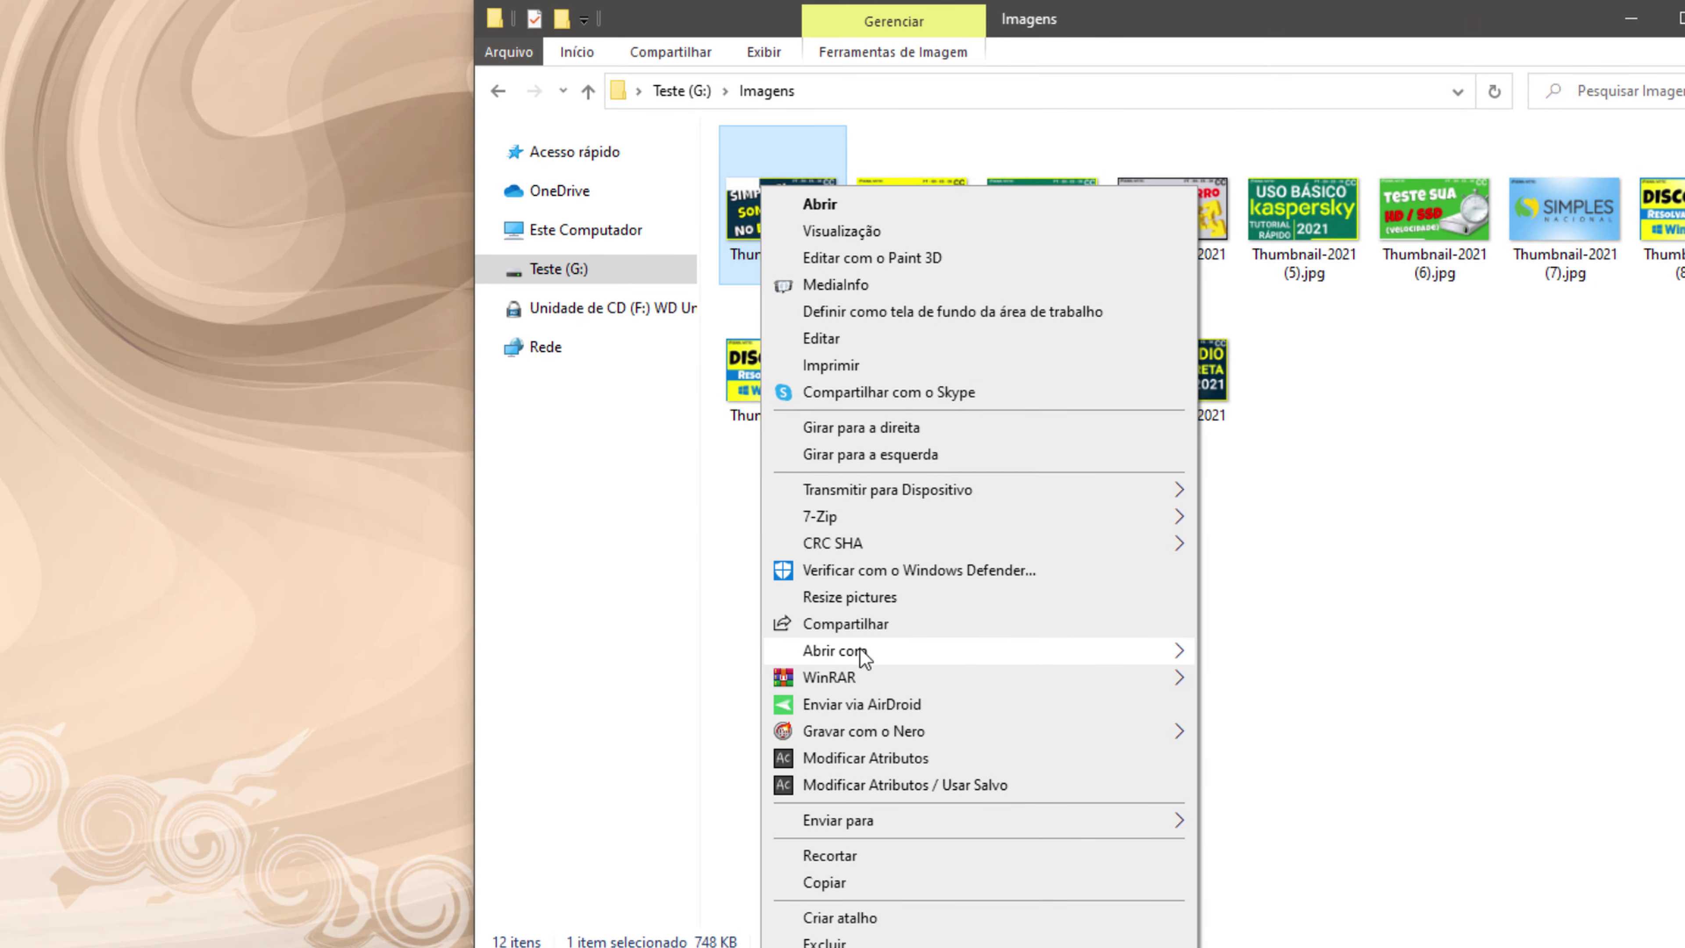
pyautogui.moveTo(864, 657)
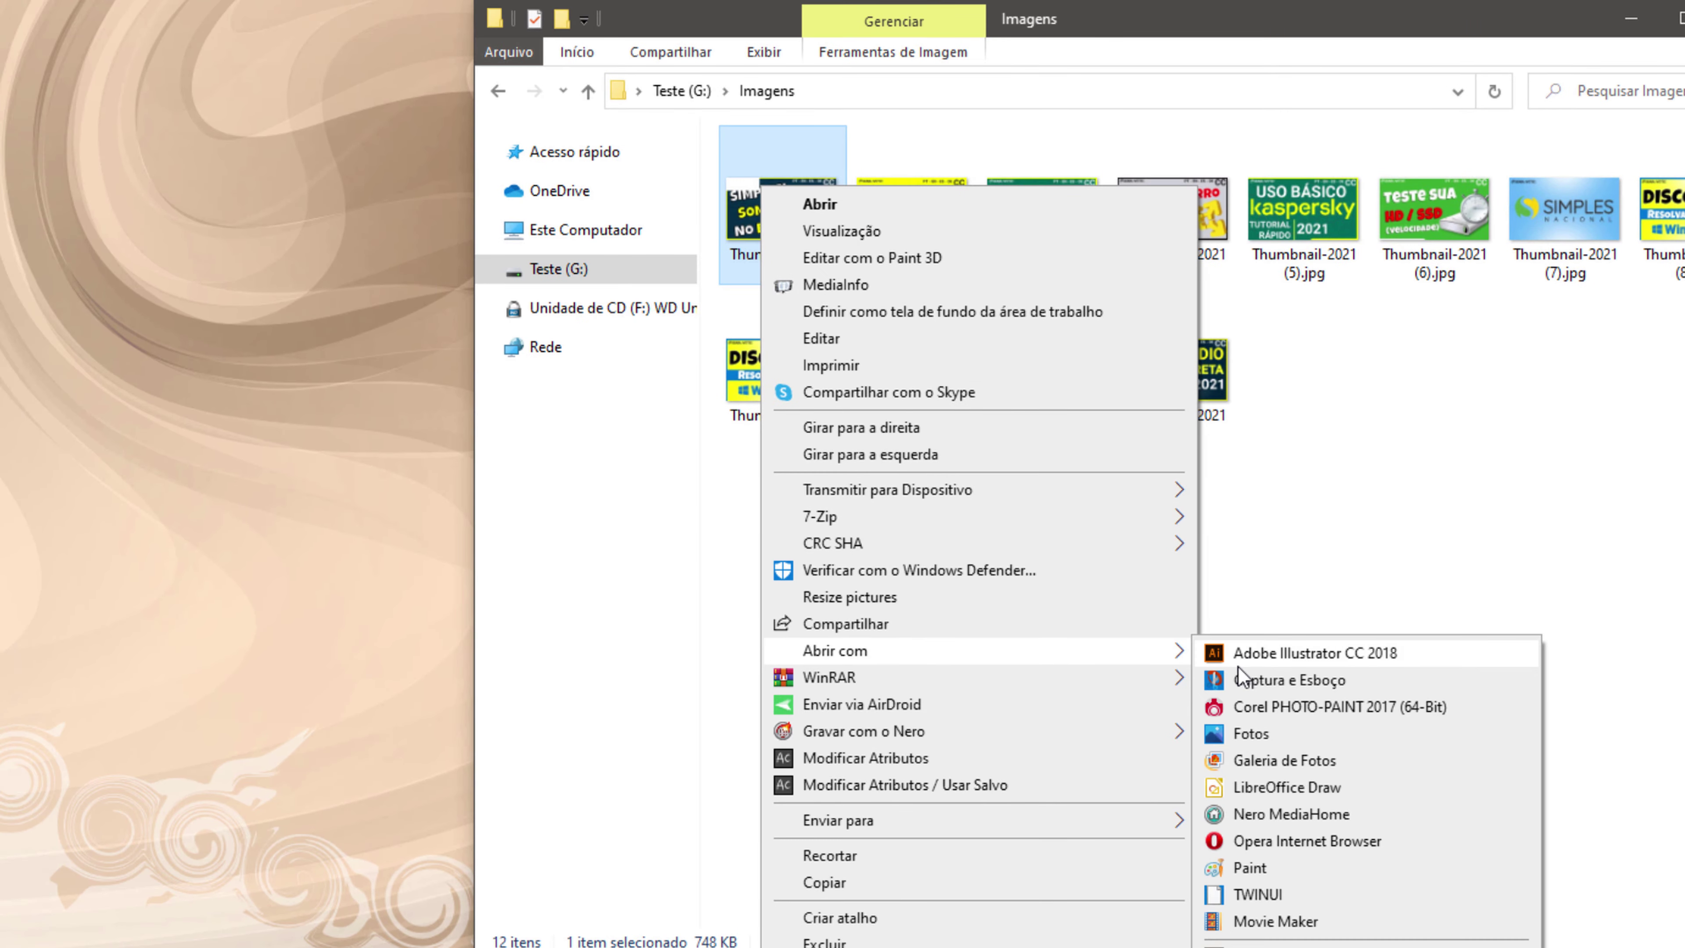
pyautogui.click(1237, 863)
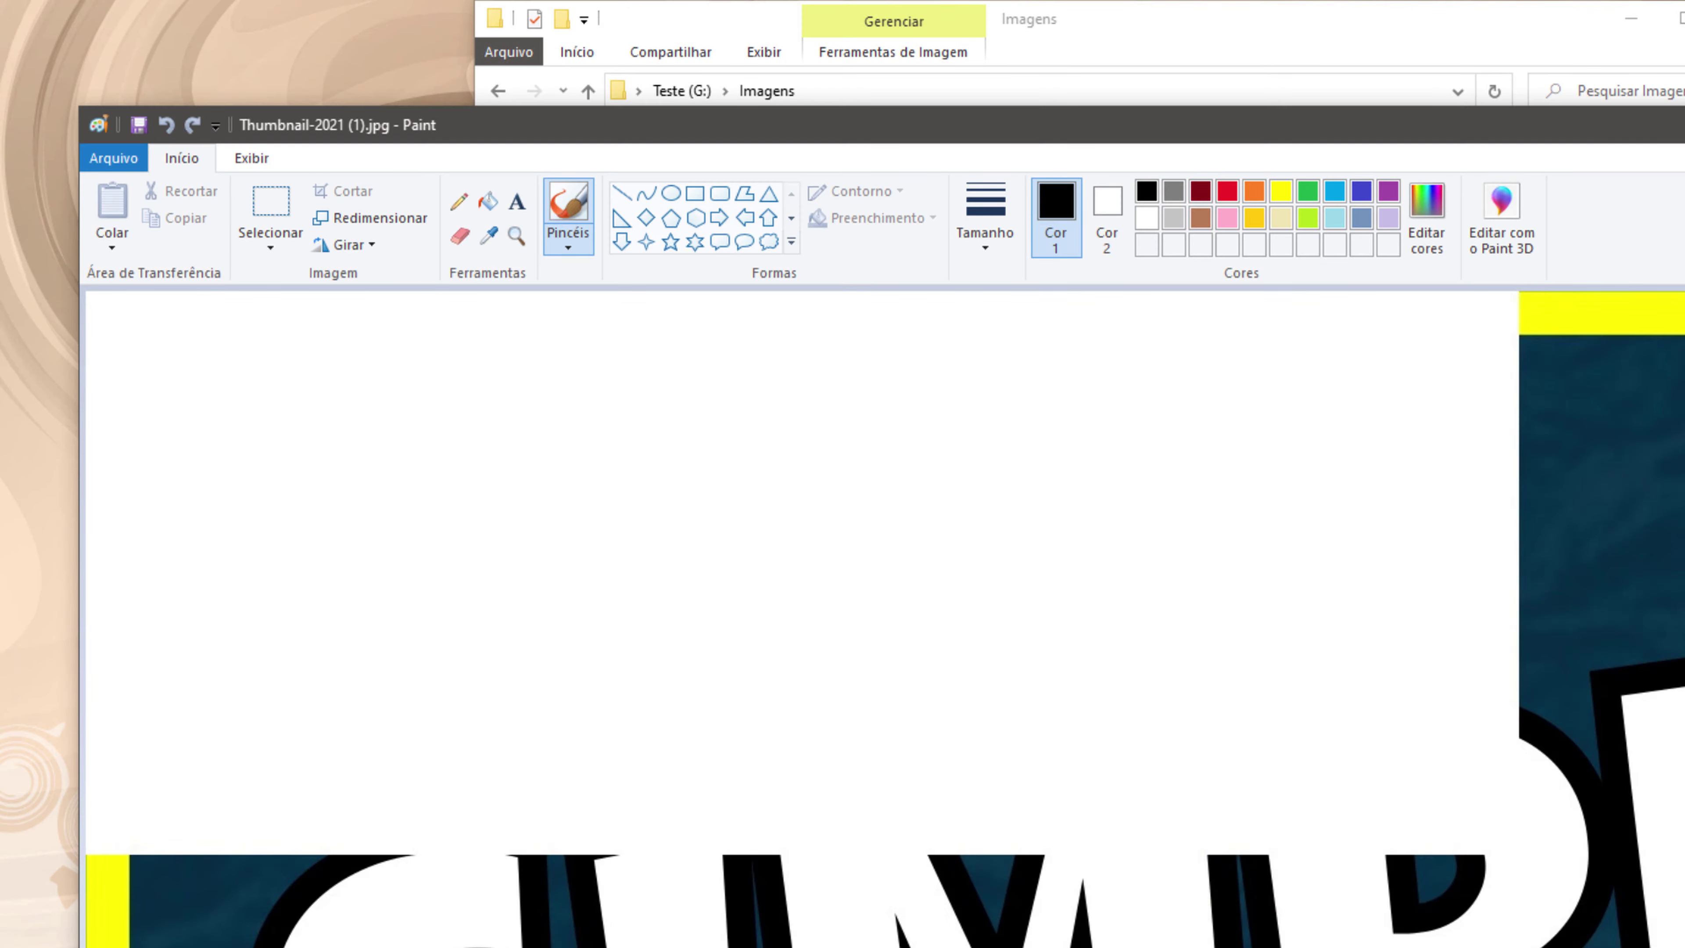
pyautogui.moveTo(259, 548)
pyautogui.mouseDown()
pyautogui.moveTo(1128, 923)
pyautogui.moveTo(961, 730)
pyautogui.moveTo(1260, 385)
pyautogui.moveTo(352, 539)
pyautogui.moveTo(678, 679)
pyautogui.mouseUp()
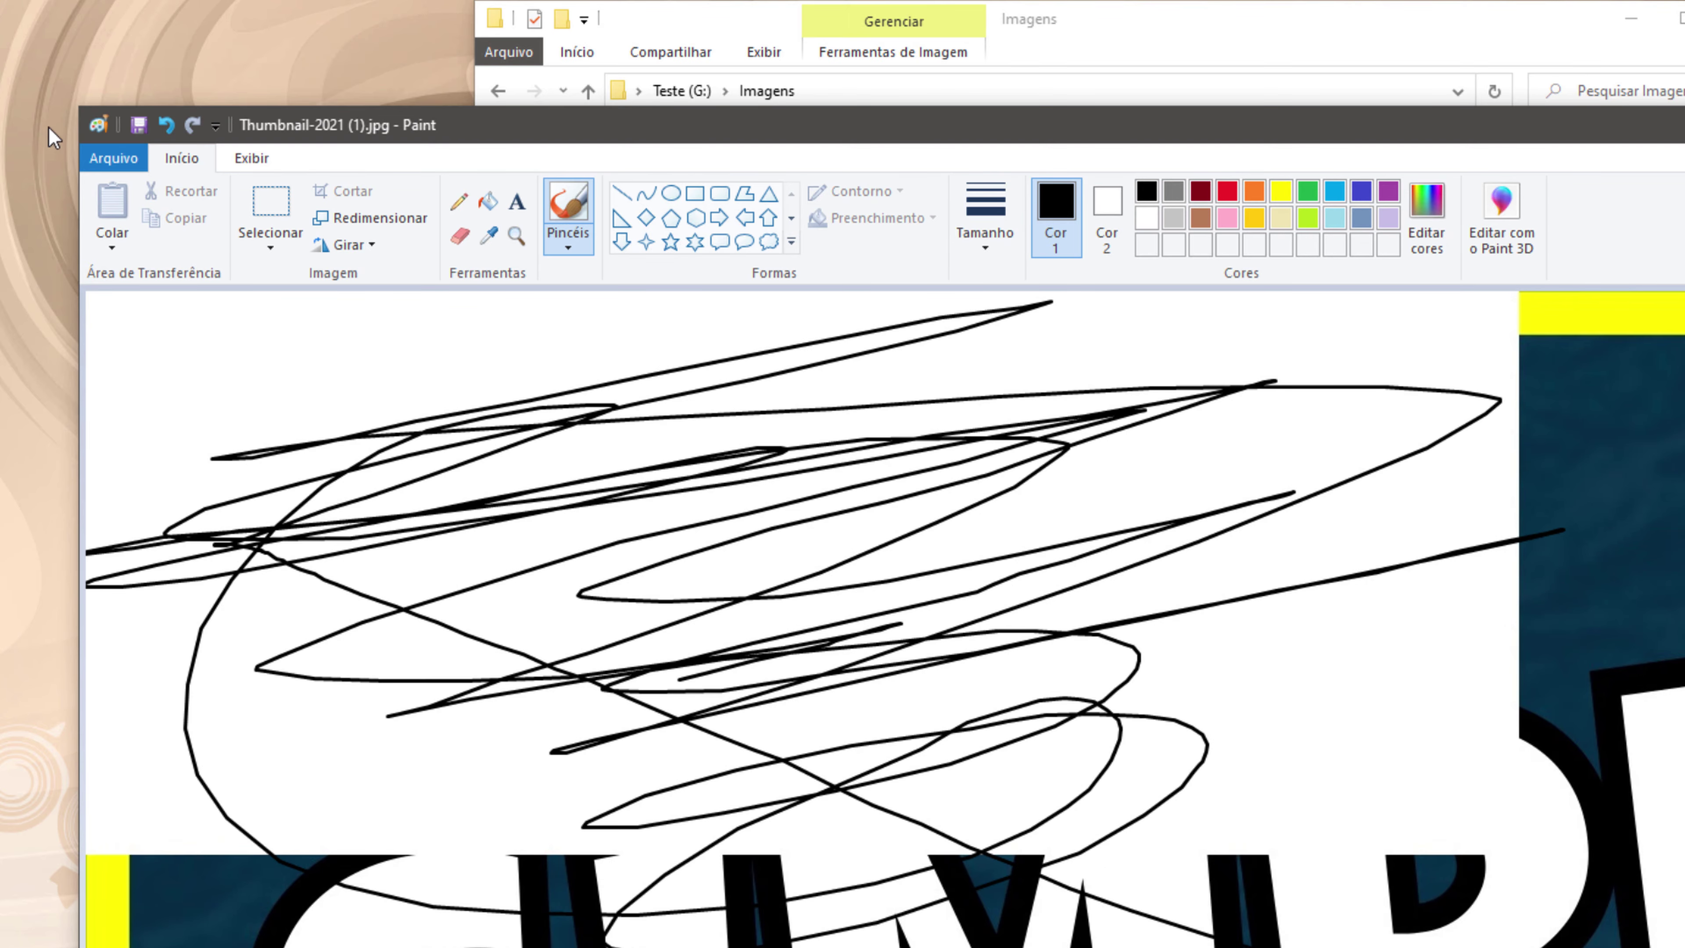
pyautogui.click(139, 126)
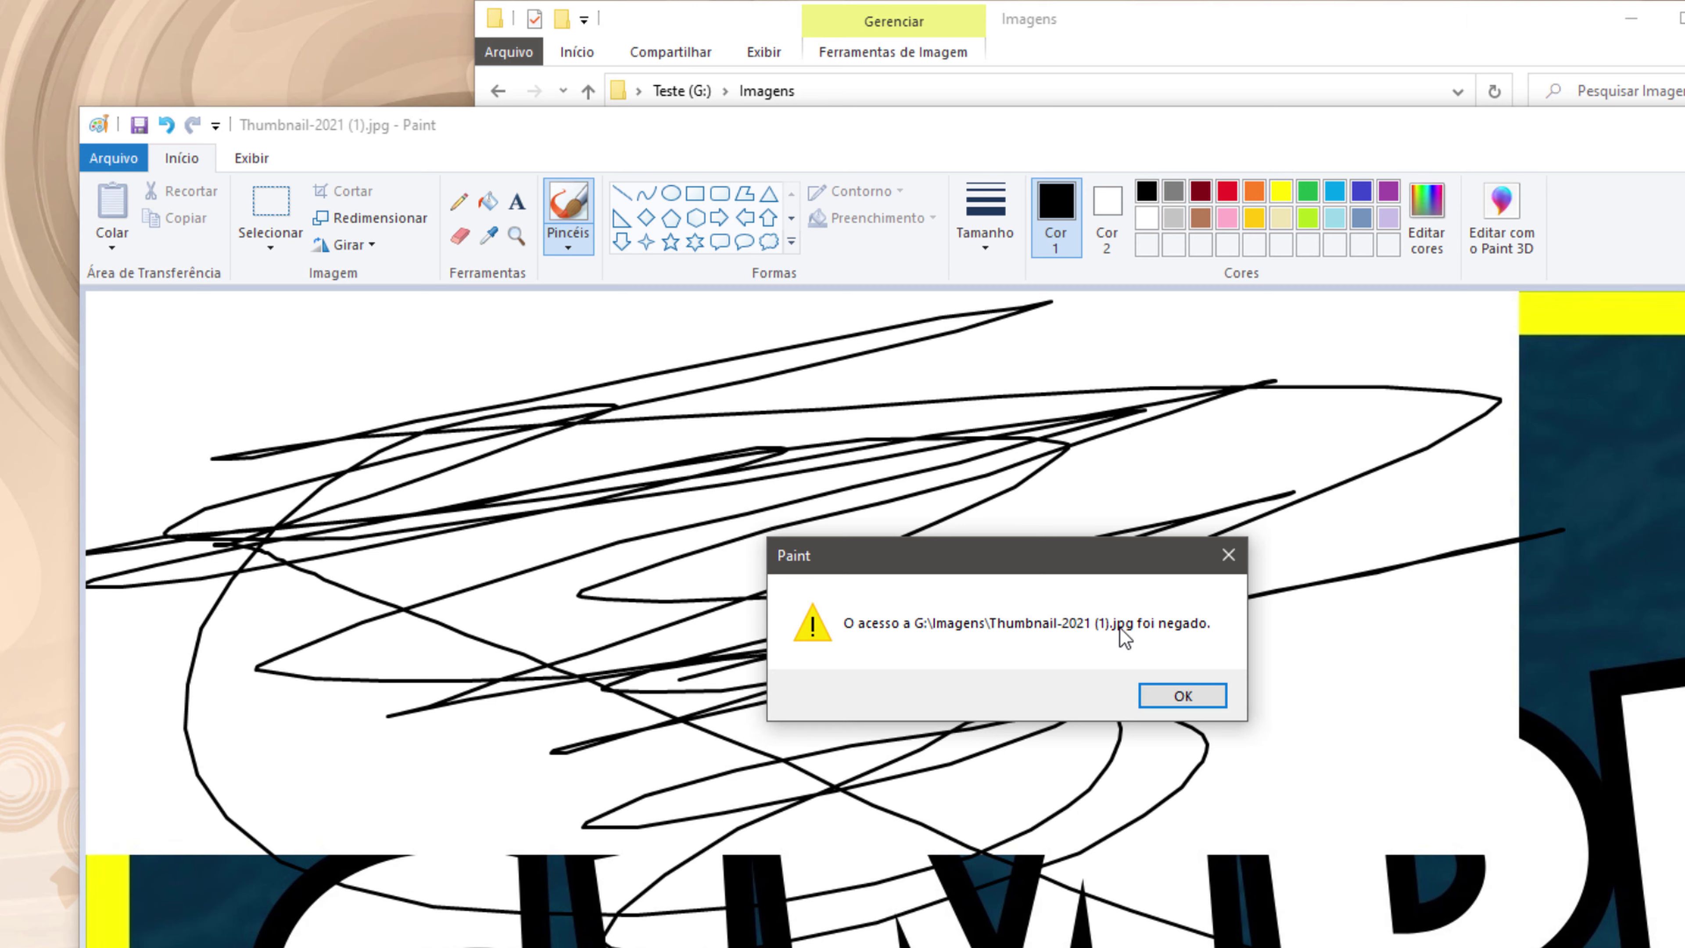
pyautogui.click(1181, 697)
pyautogui.hotkey('alt', 'F4')
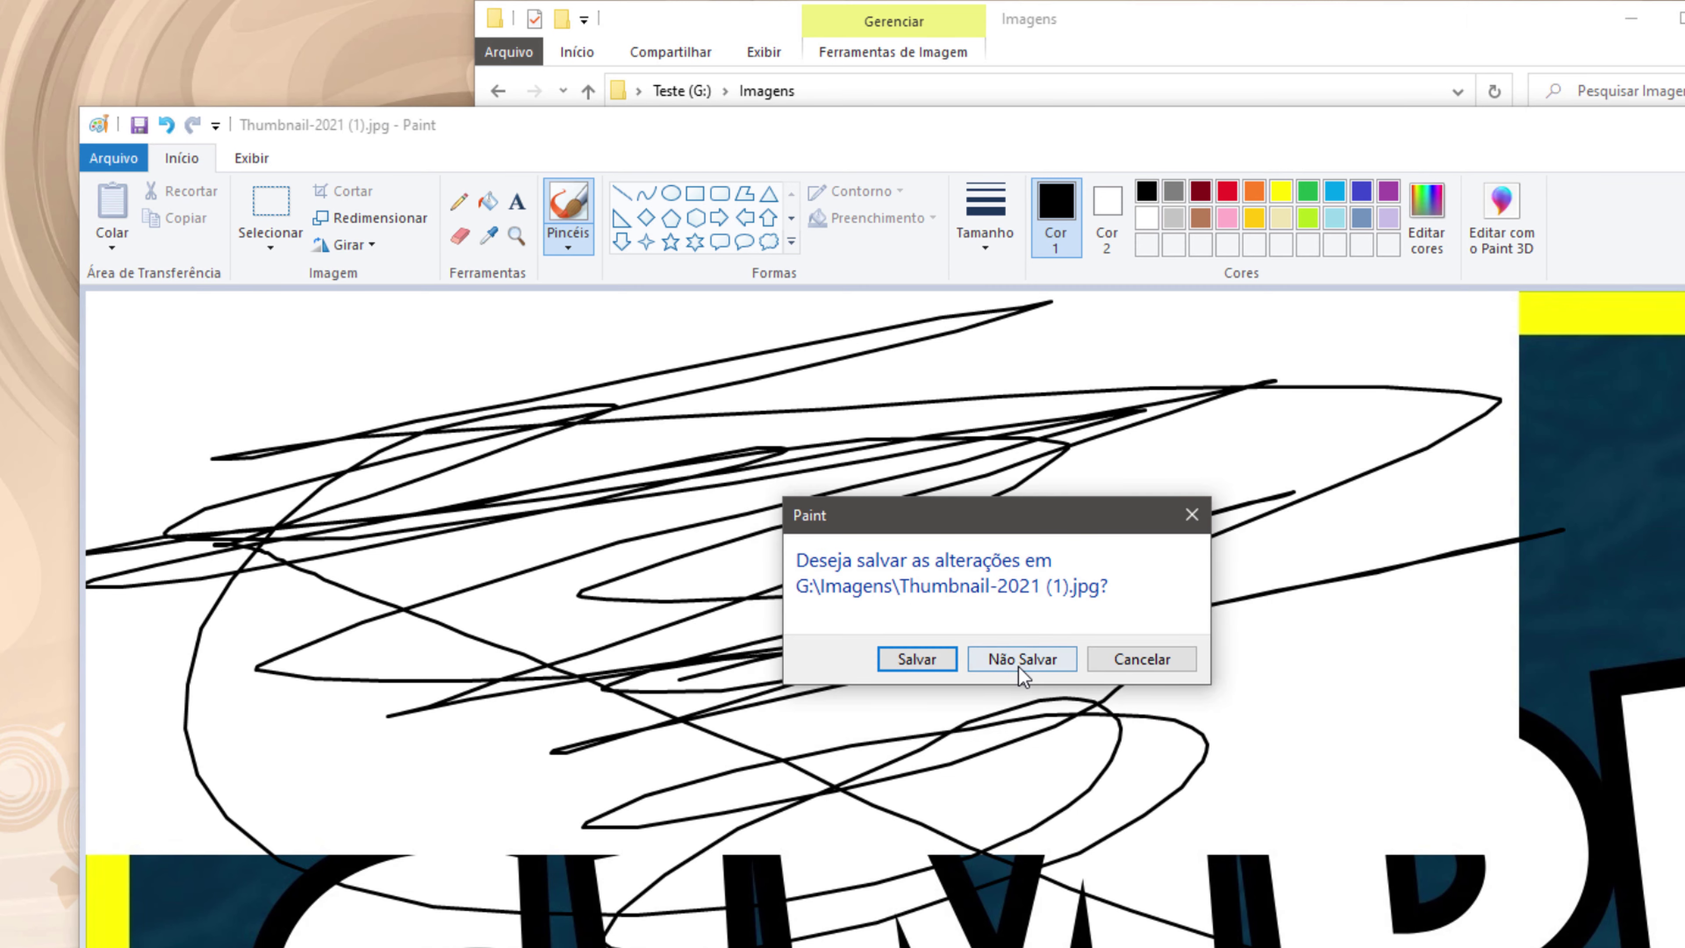
pyautogui.click(1022, 661)
# - Try to permanently delete Exemplo GearLiveTec Excel (3).xlsx from the Office folder on the Teste (G:) drive
pyautogui.press('BackSpace')
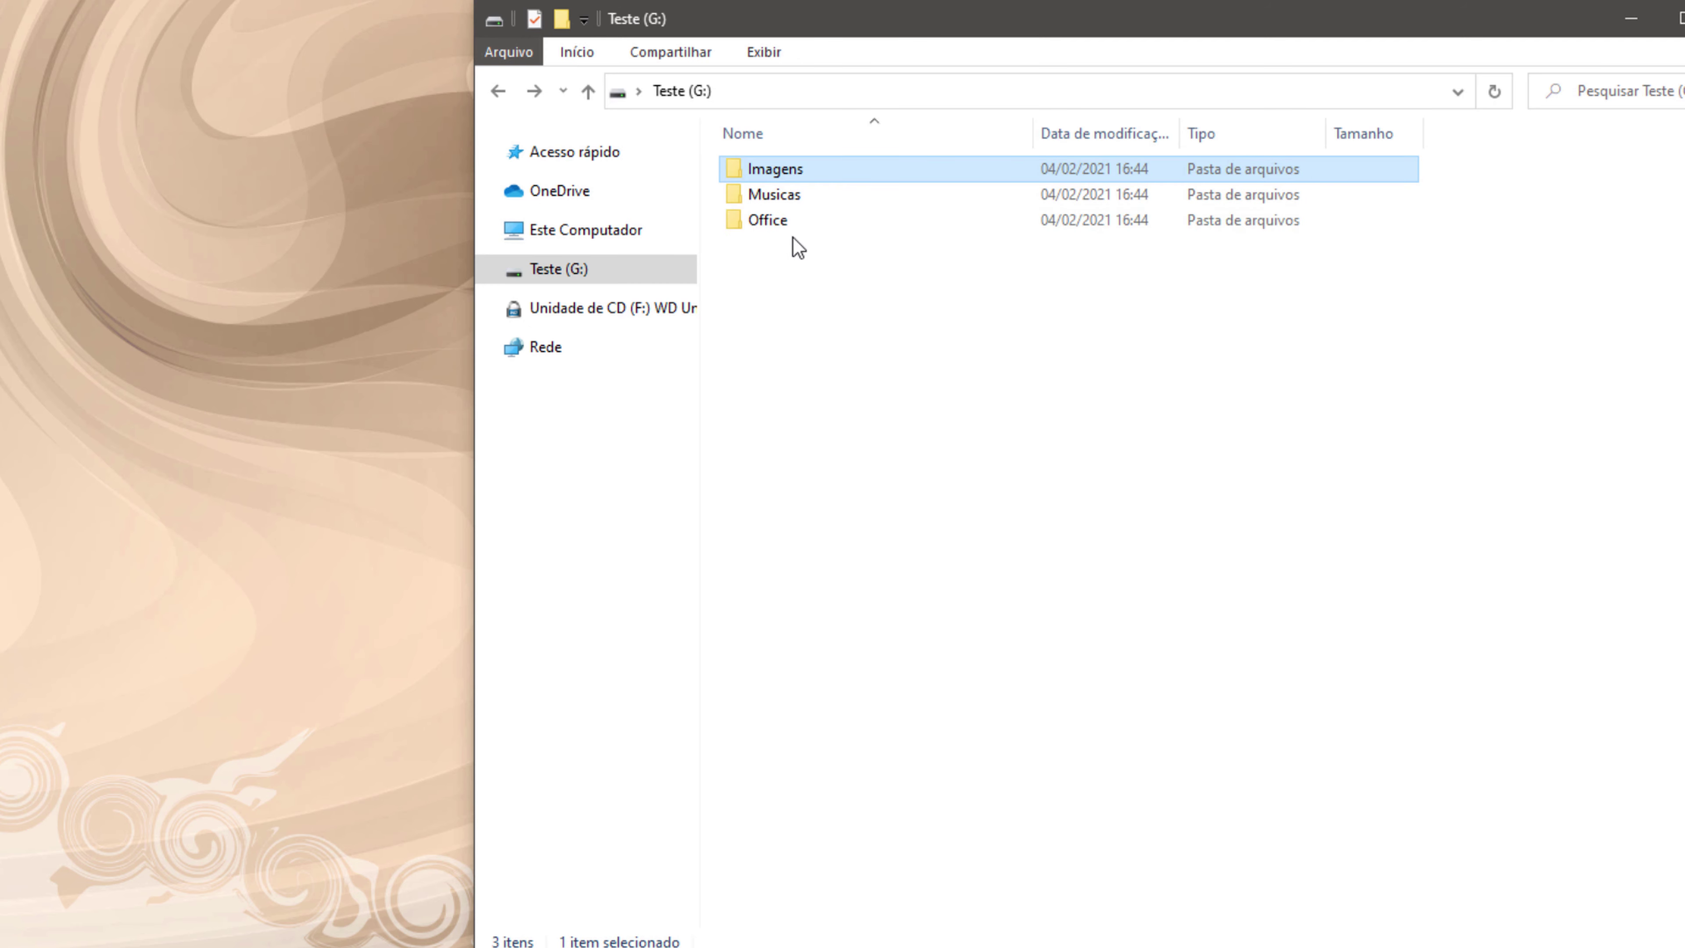
pyautogui.doubleClick(755, 221)
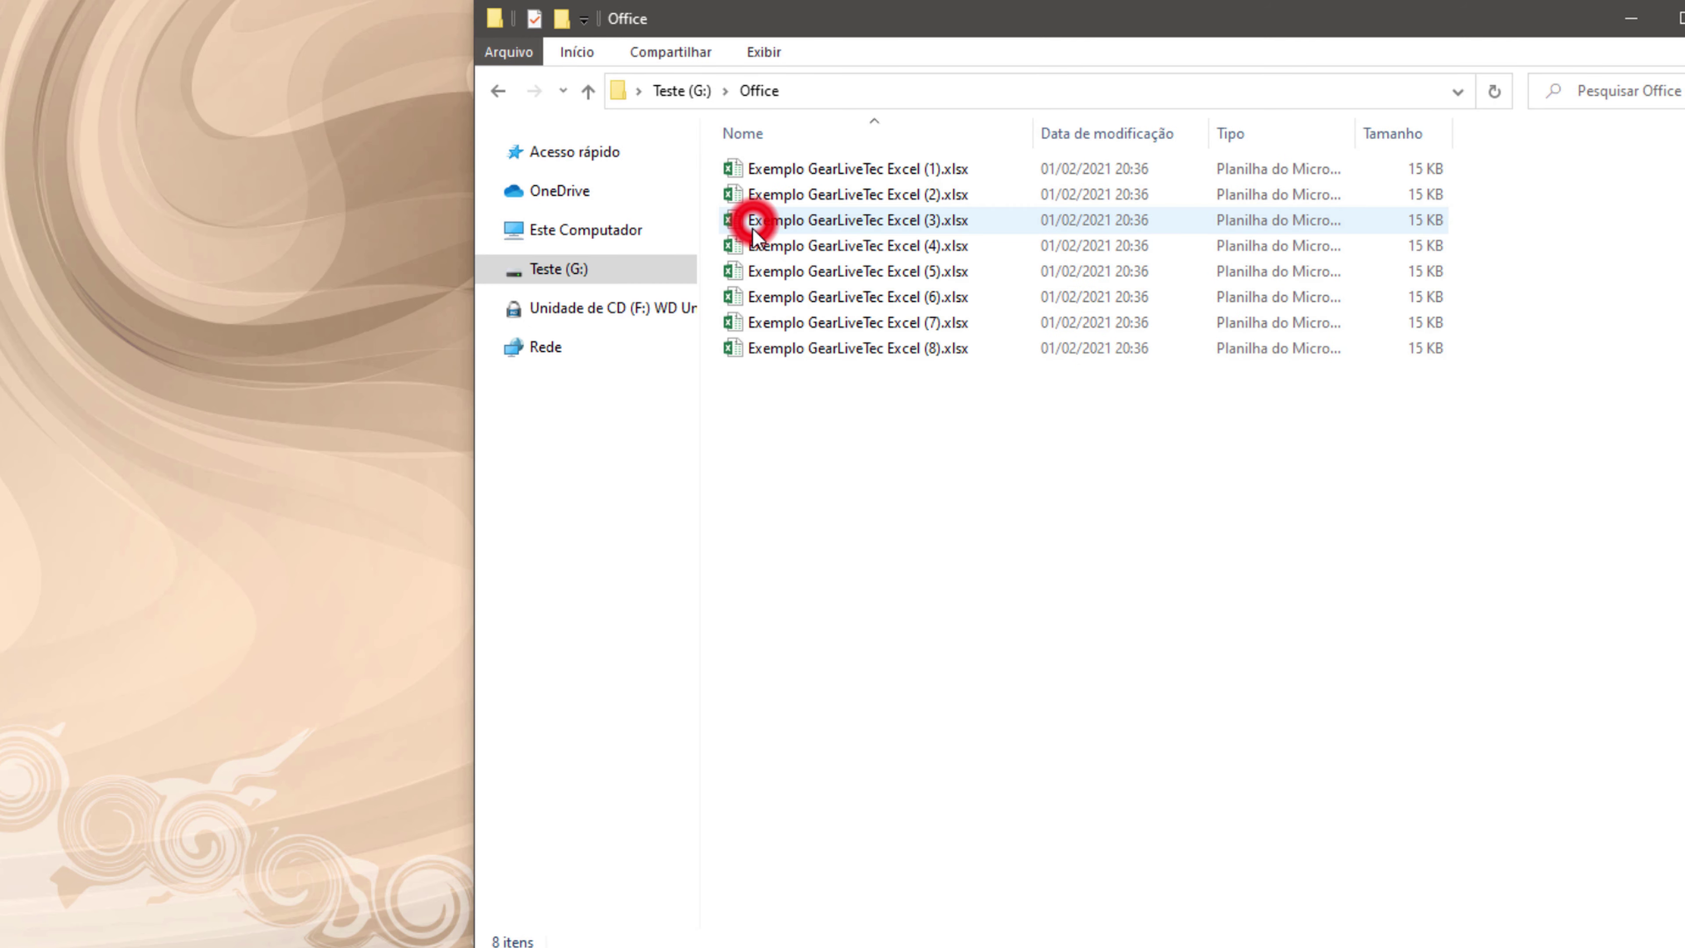
pyautogui.click(841, 227)
pyautogui.rightClick(841, 224)
pyautogui.click(942, 751)
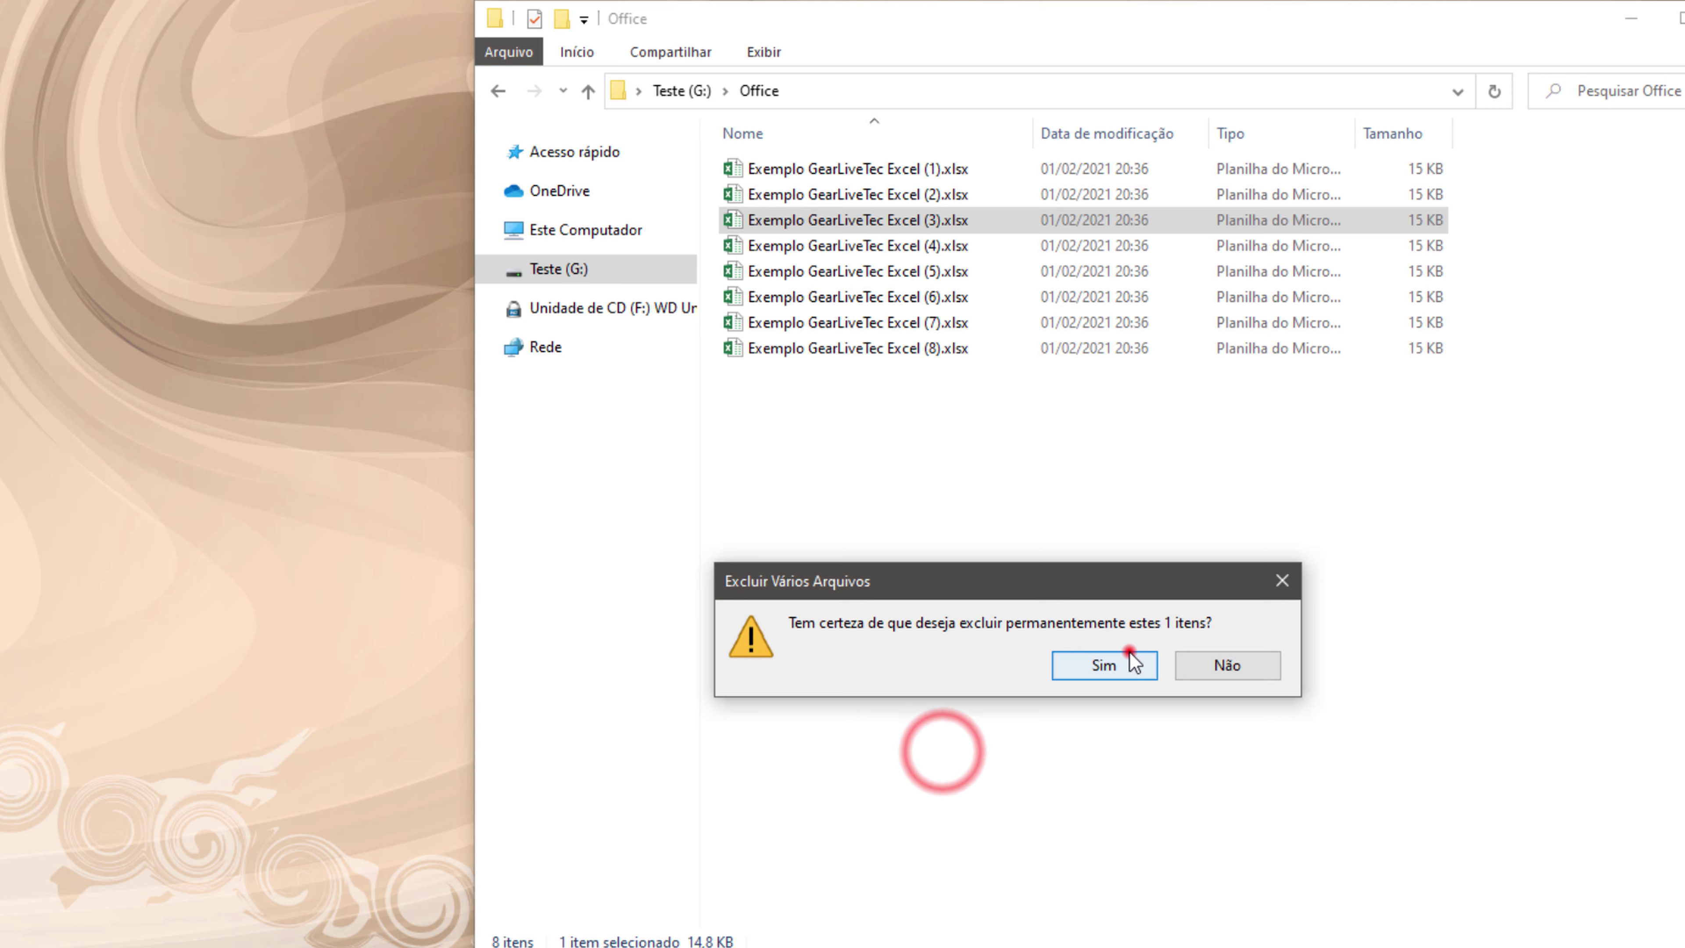
pyautogui.click(1132, 660)
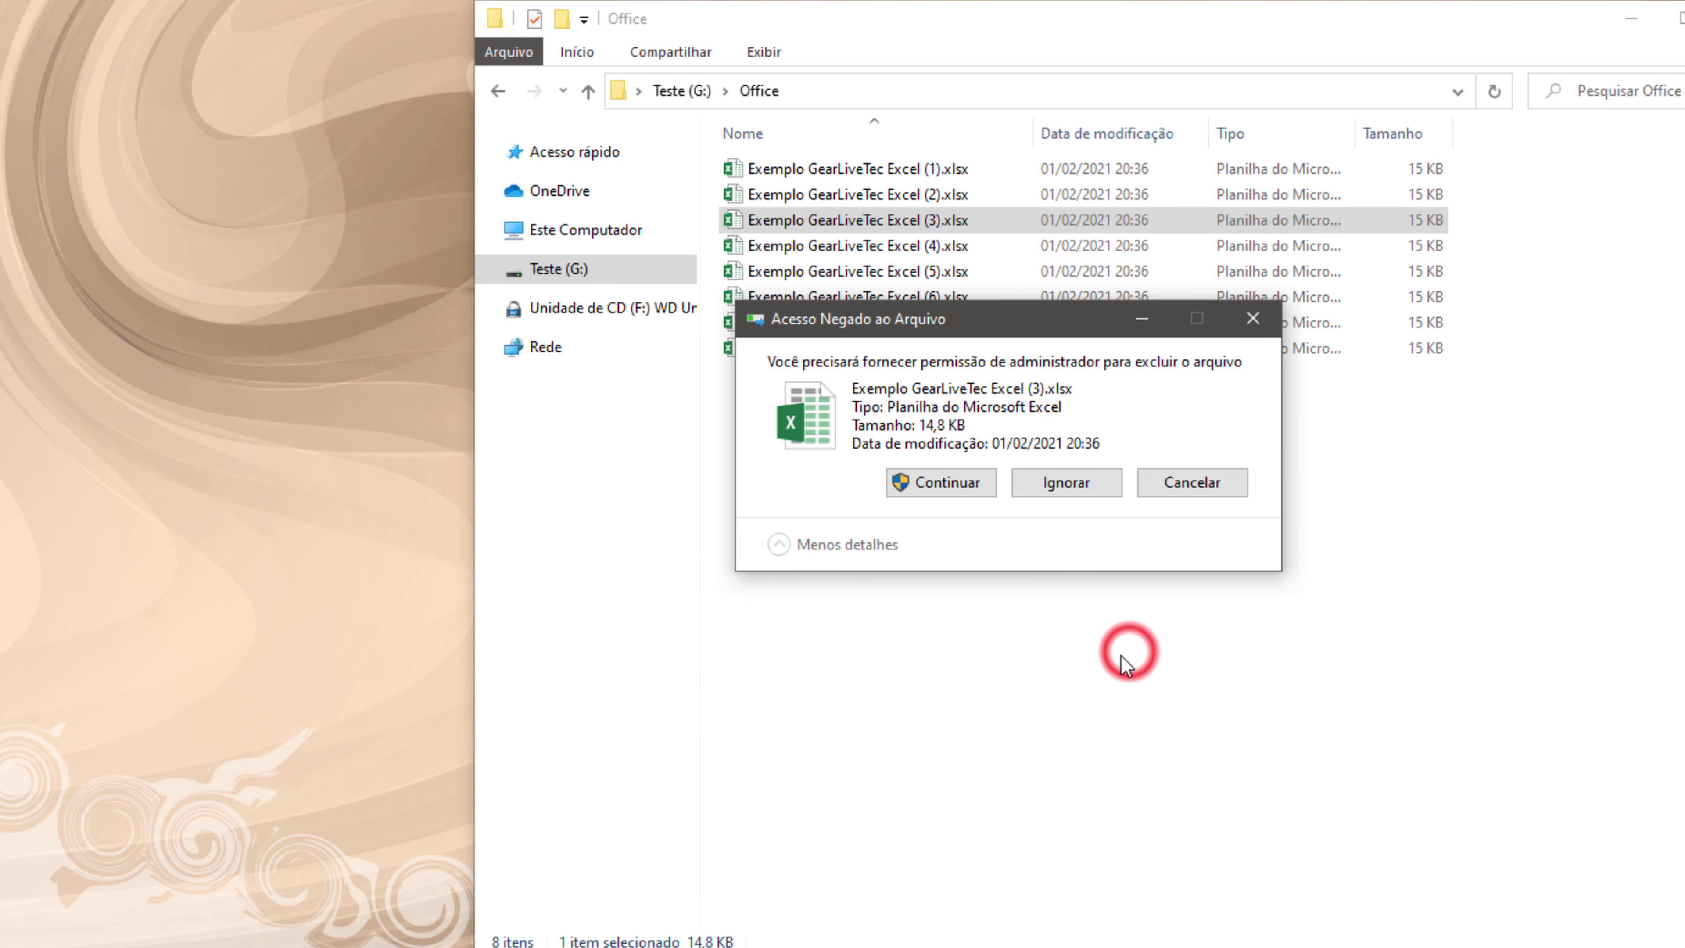
pyautogui.click(1173, 483)
# - Review the Todos group's allowed permissions on the Teste (G:) drive, and close the dialogs without changing anything
pyautogui.hotkey('alt', 'Left')
pyautogui.click(560, 270)
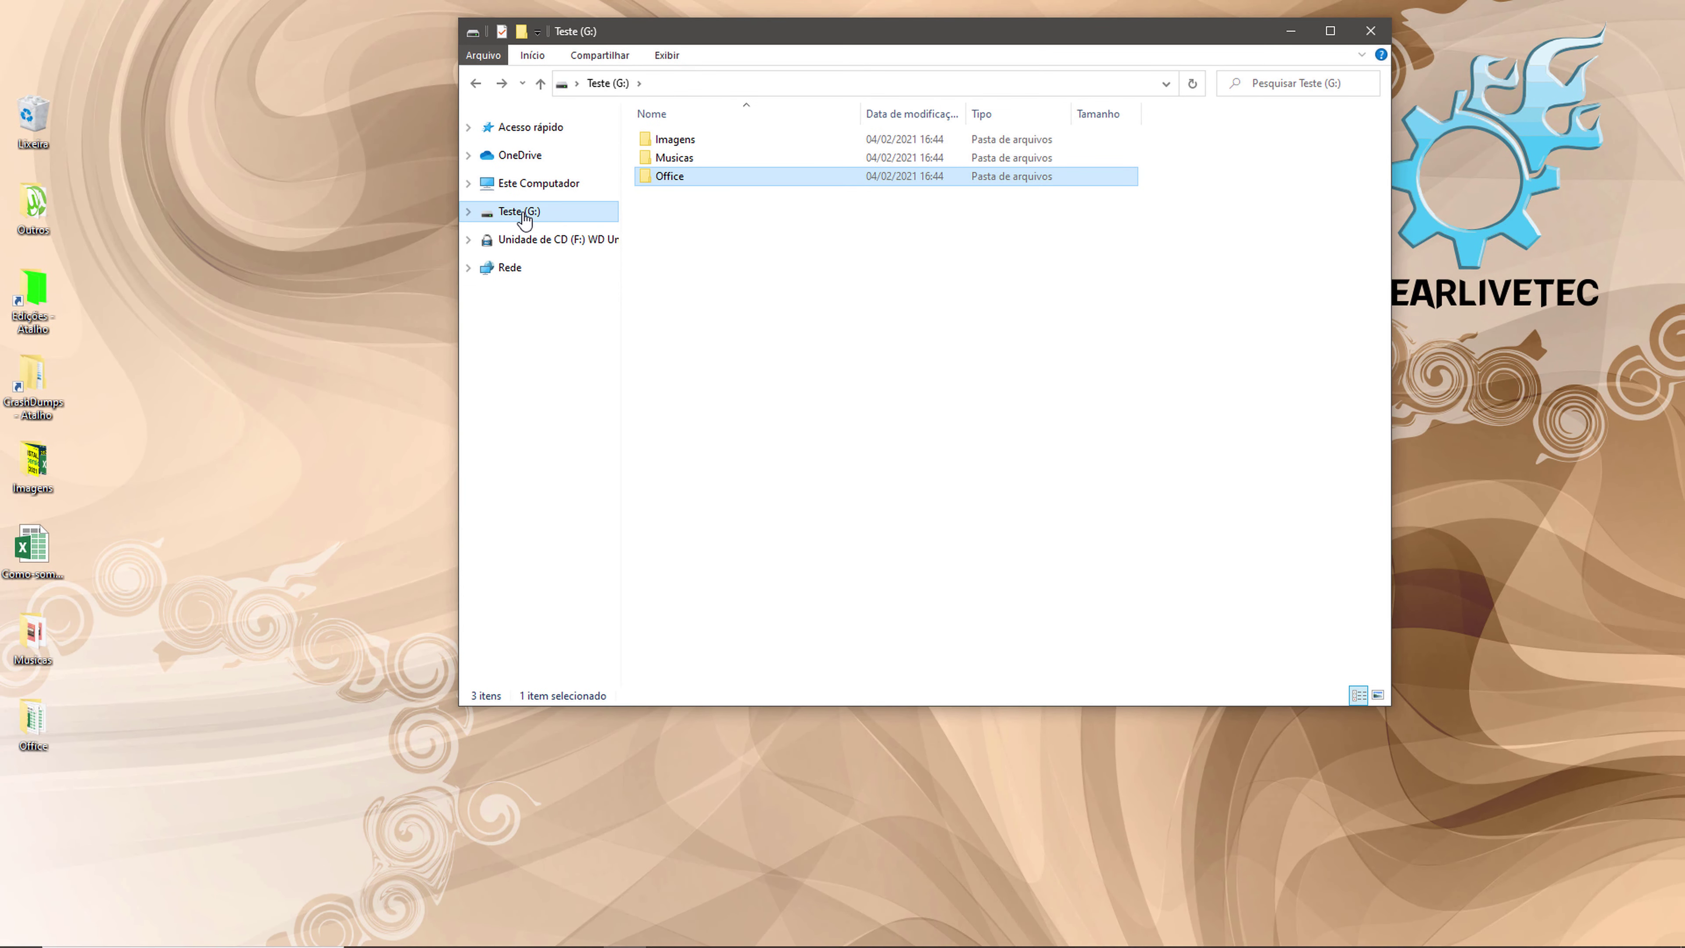
pyautogui.rightClick(516, 211)
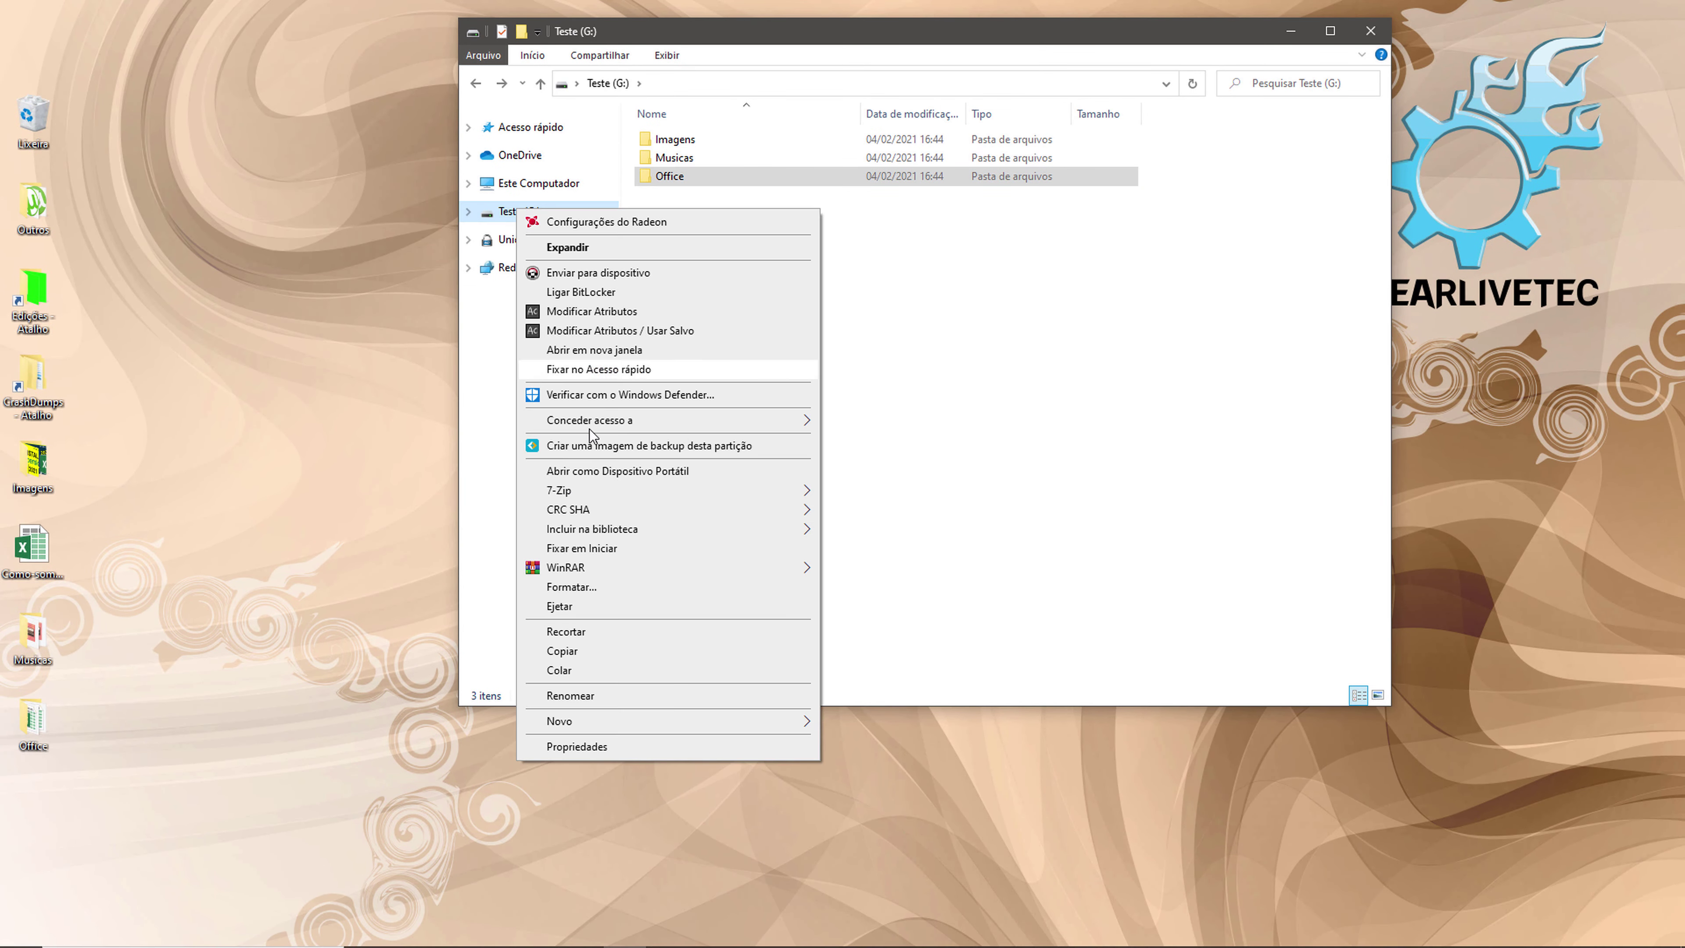
pyautogui.click(577, 746)
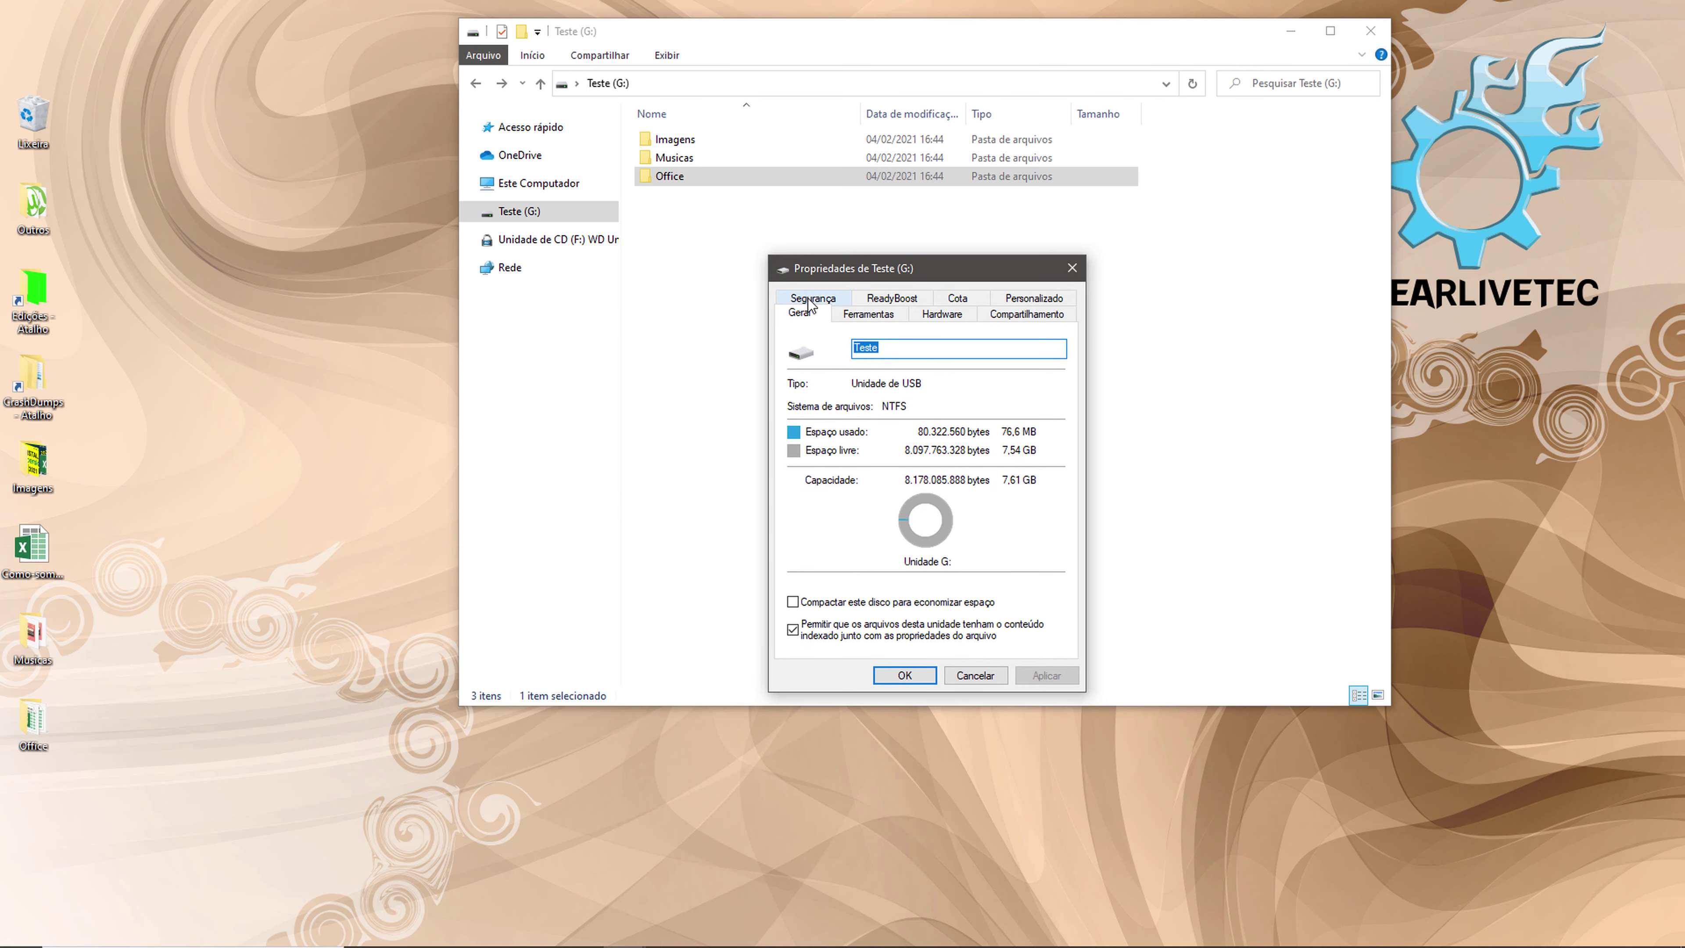
pyautogui.click(810, 299)
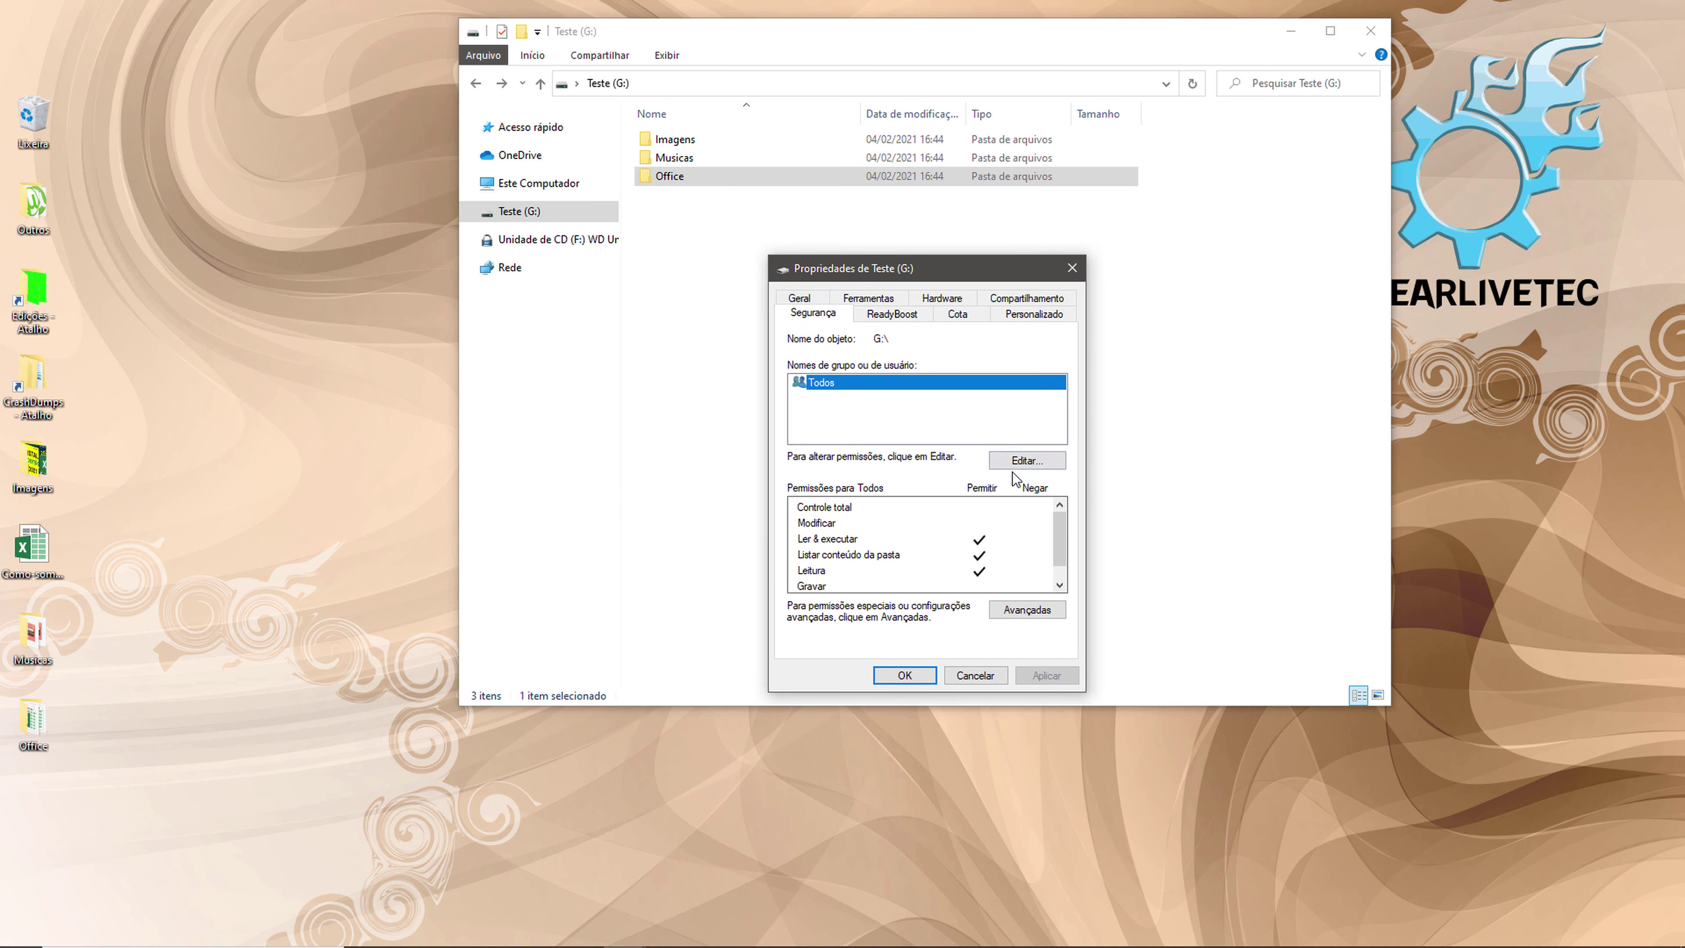
pyautogui.click(1023, 460)
pyautogui.moveTo(1093, 630); pyautogui.dragTo(1093, 645)
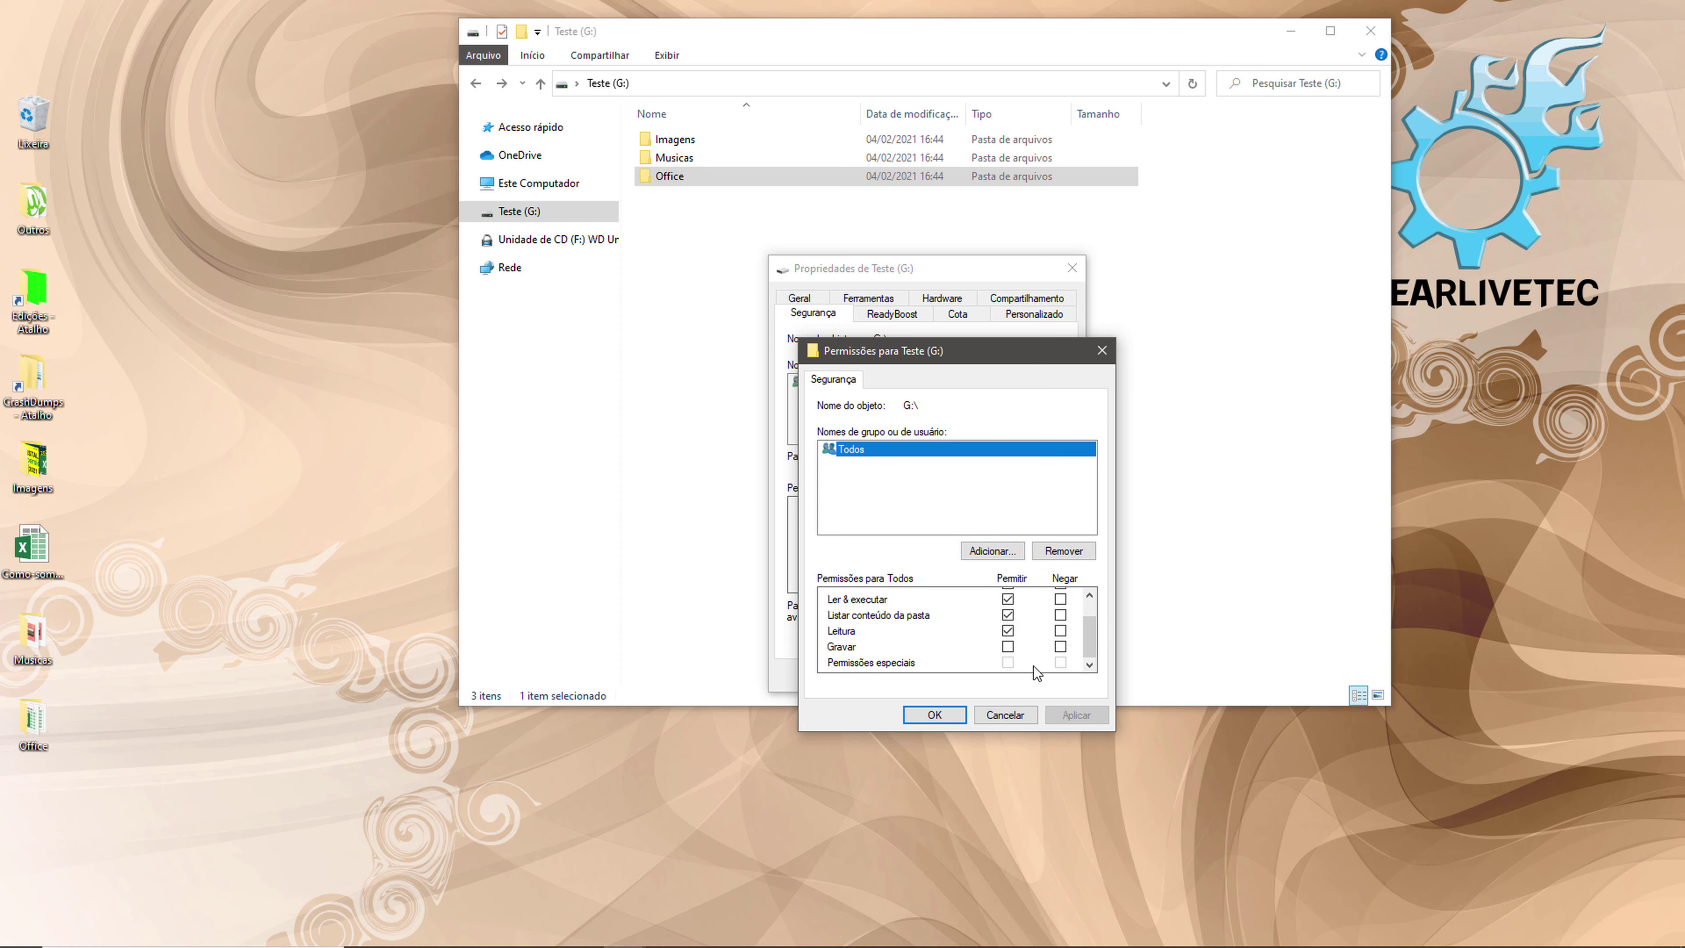
pyautogui.click(1005, 716)
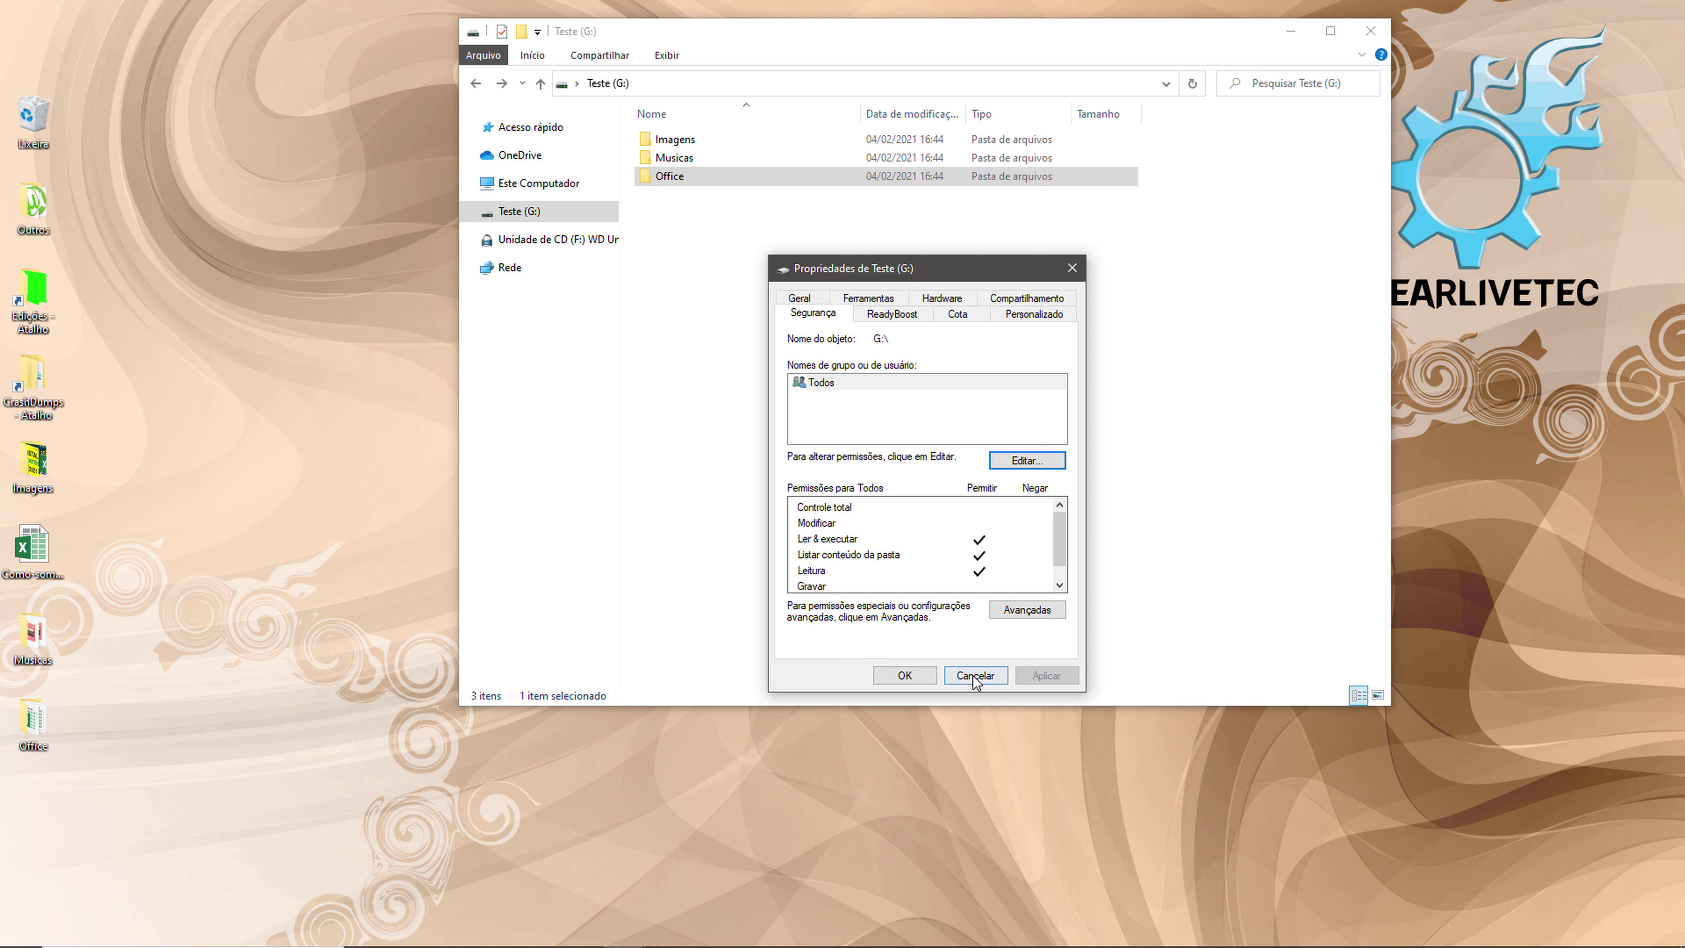
pyautogui.click(973, 676)
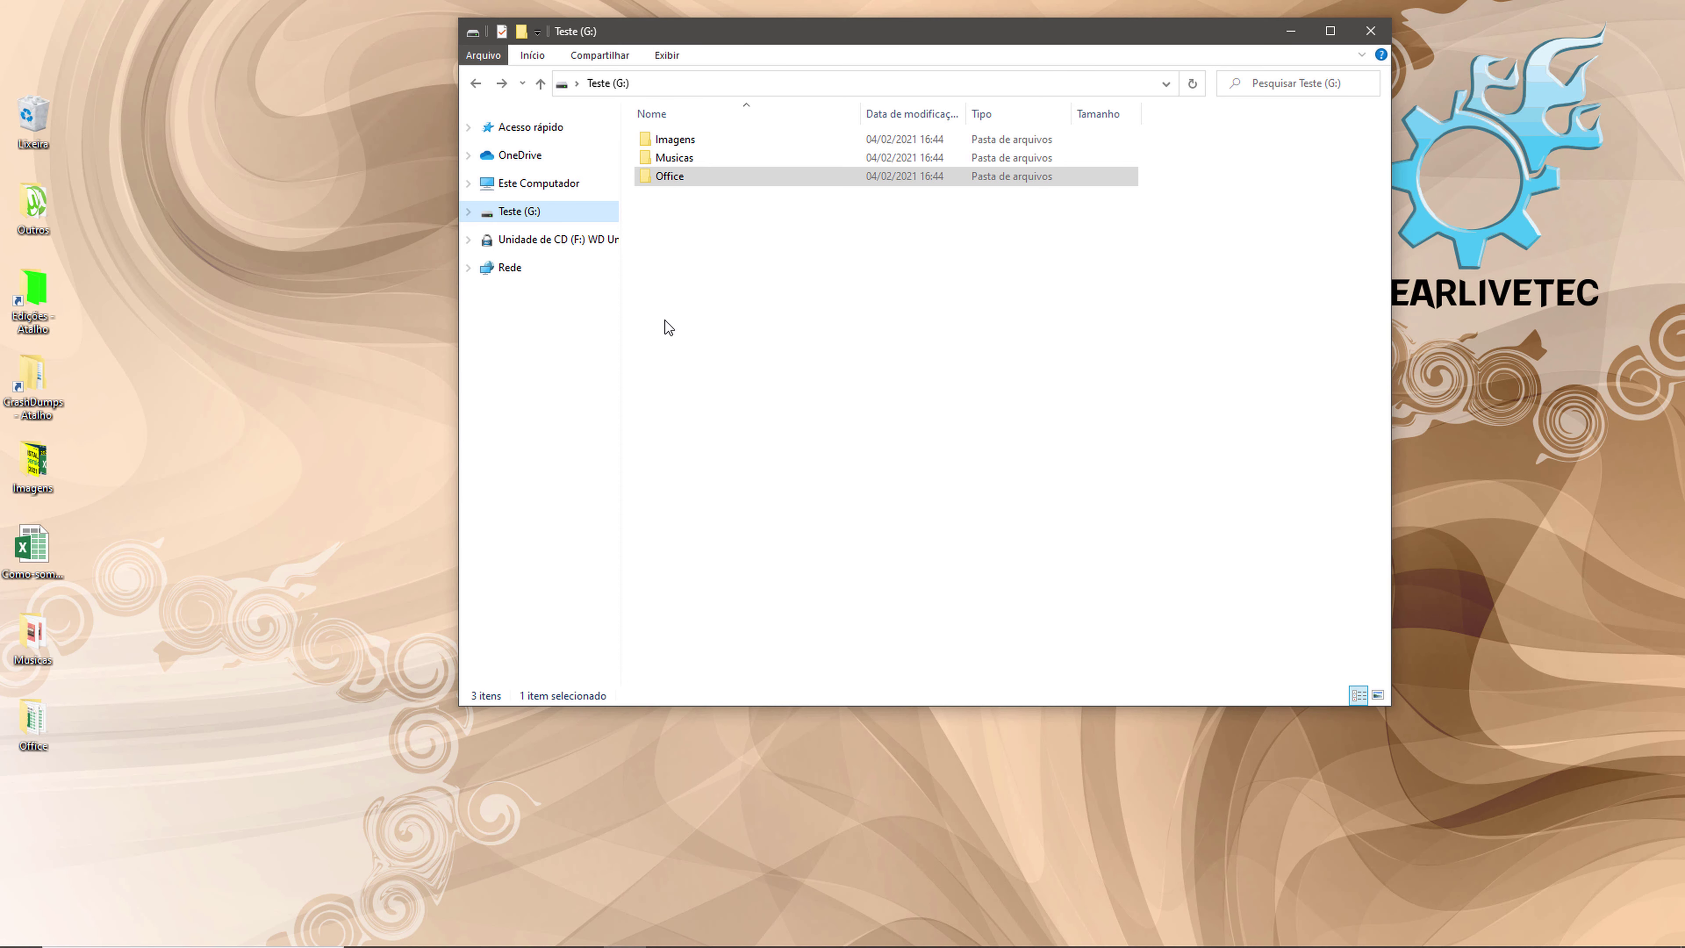